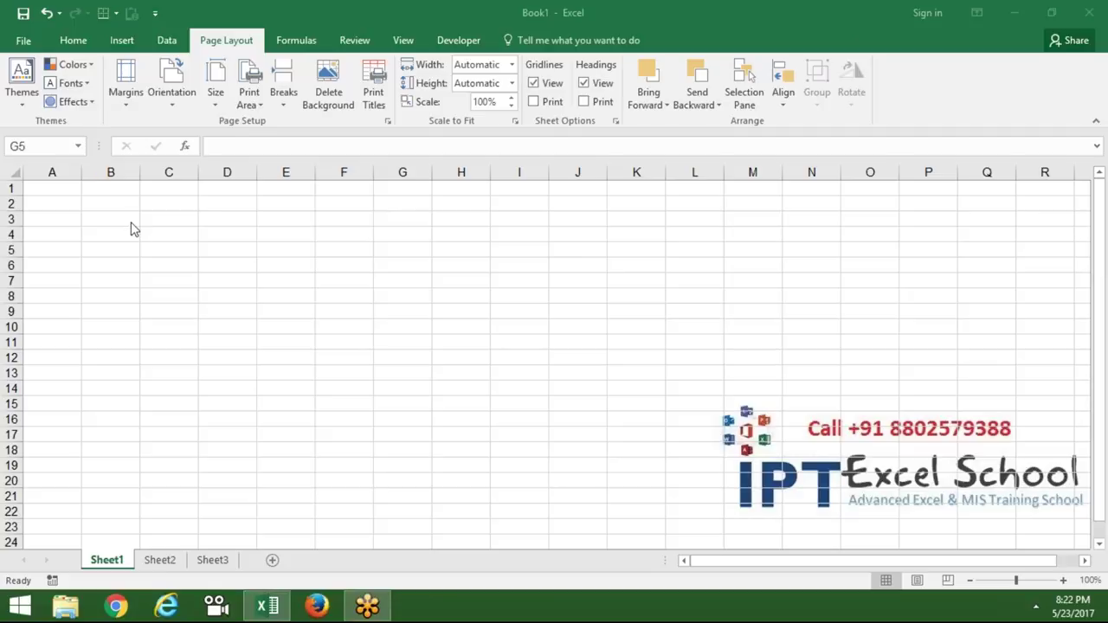
Open the Financial function list from the Formulas tab's Function Library.
click(292, 43)
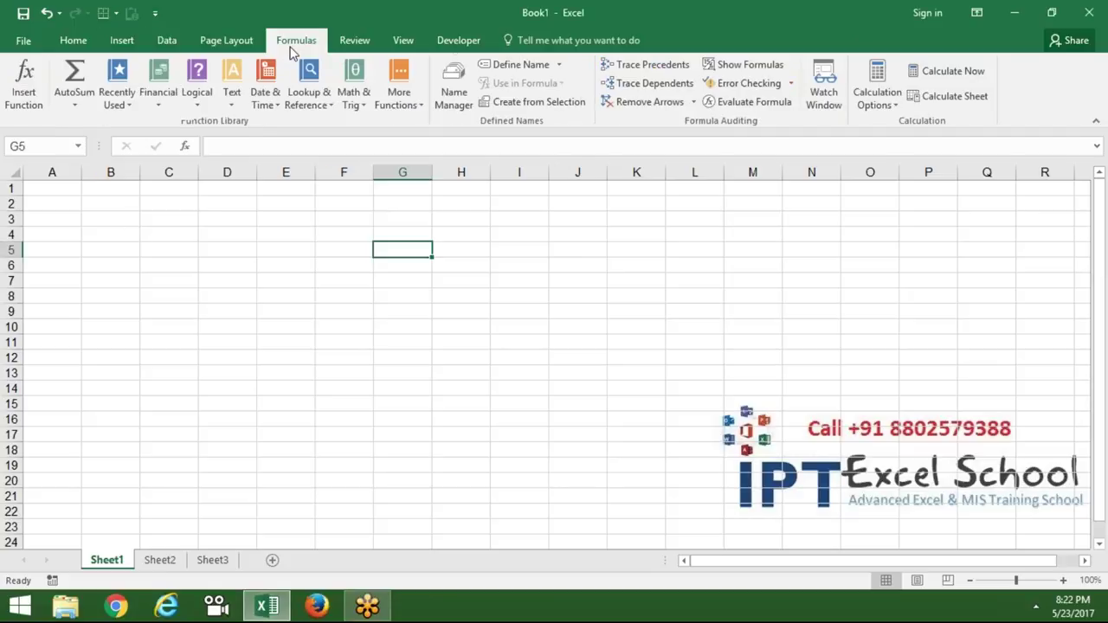
click(156, 102)
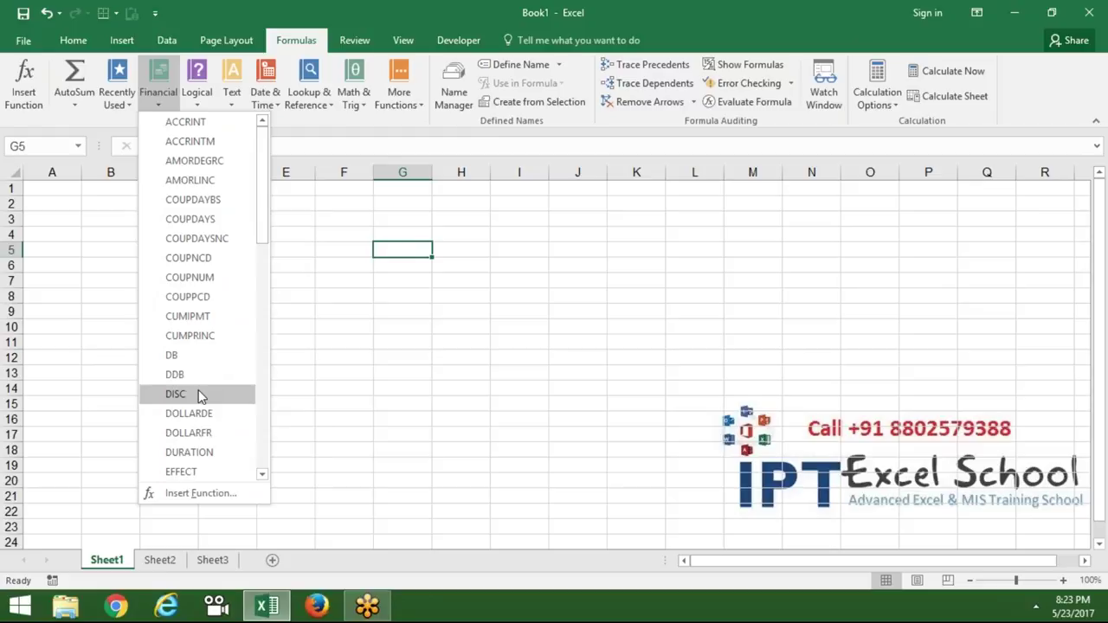
Dismiss the Financial function list and select cell A2 on the empty Sheet1.
click(62, 203)
click(62, 203)
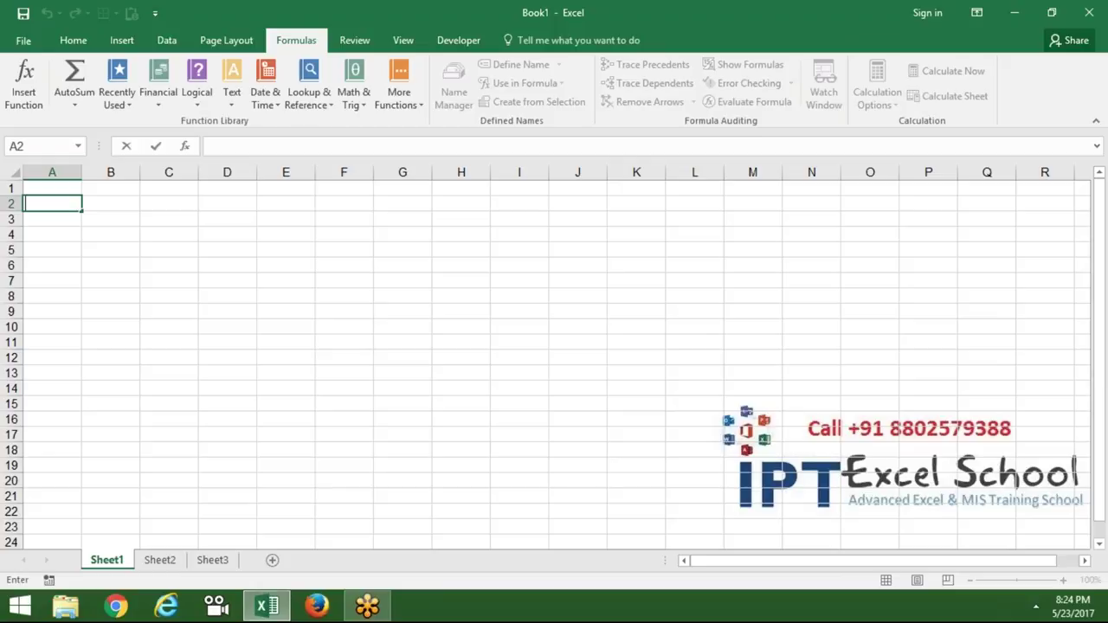
Enter the principal label P in A2 with 50000 in B2.
key(Return)
key(Up)
text(P)
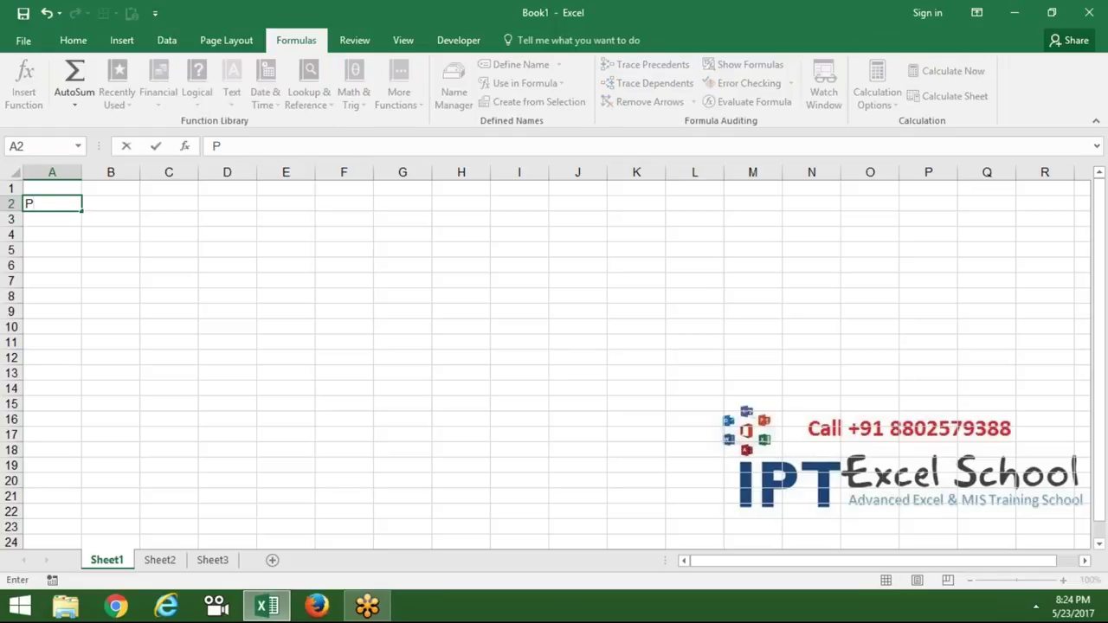
key(Tab)
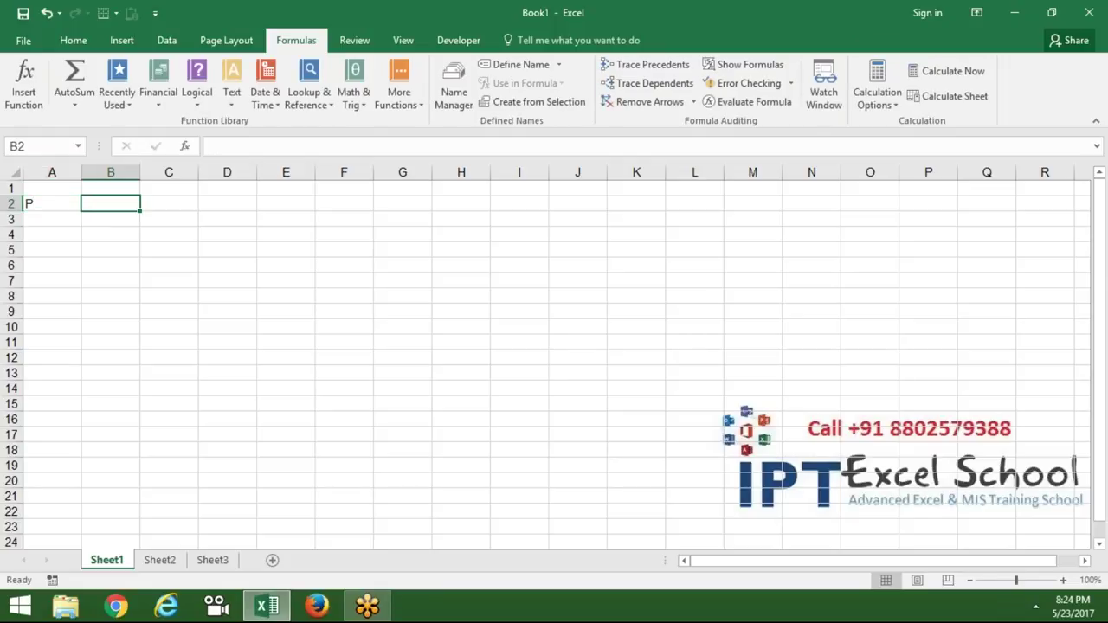
text(50000)
key(Return)
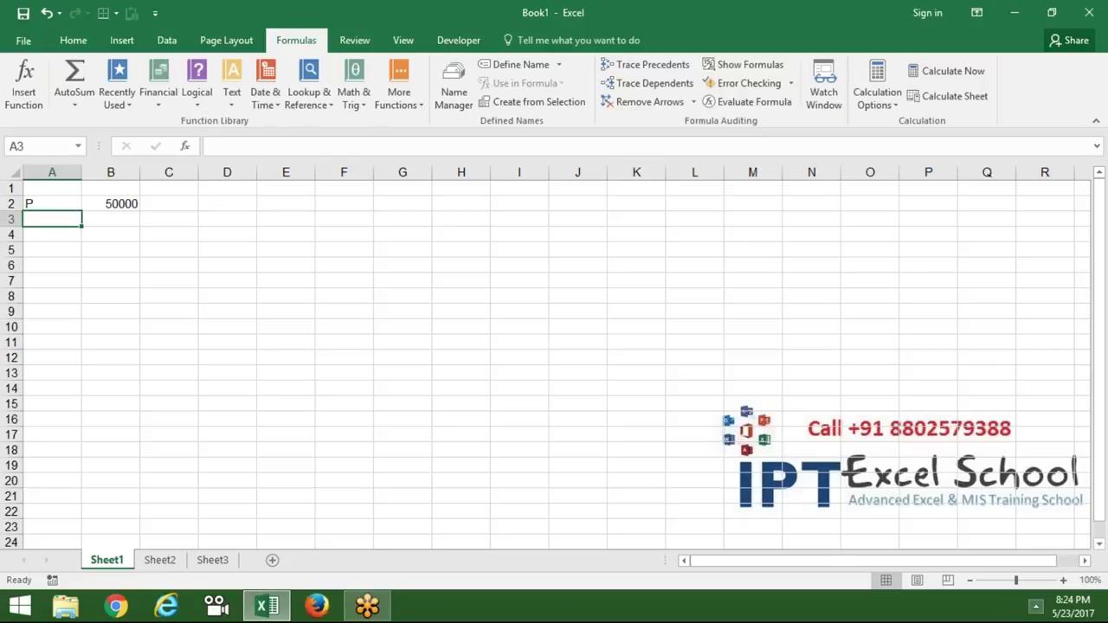
click(1037, 606)
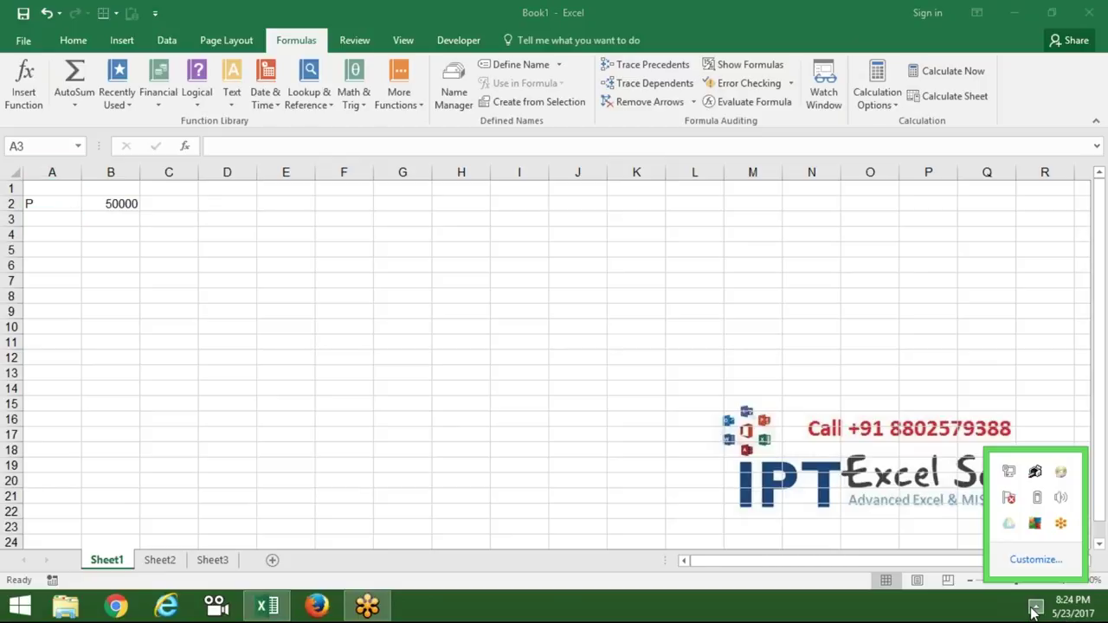
click(928, 102)
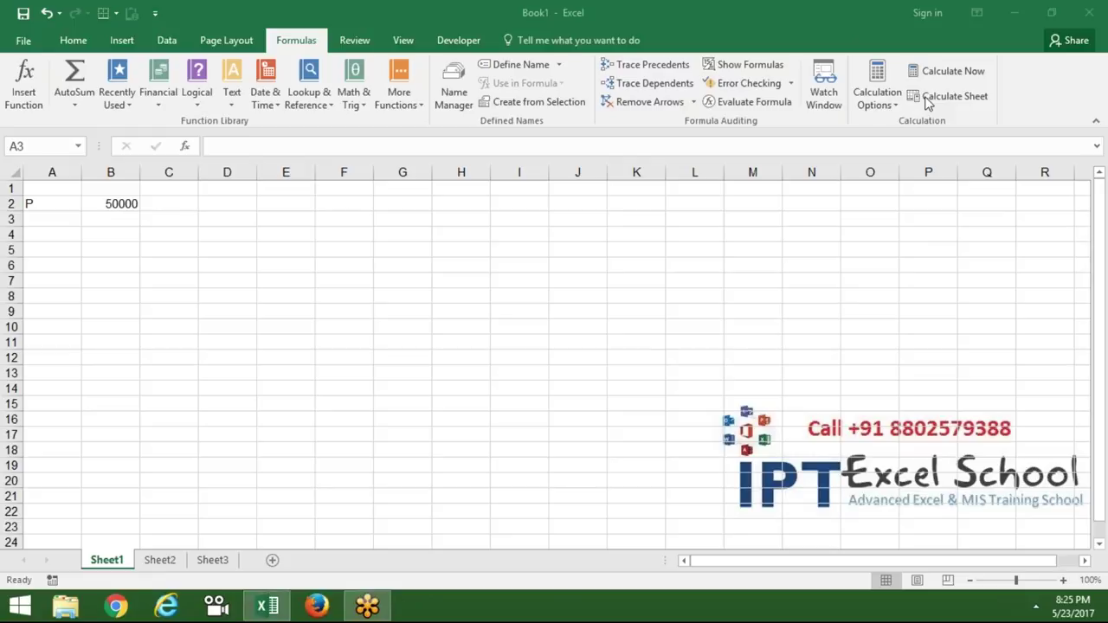
Enter R with 10% in row 3 and T with 5 in row 4.
click(55, 222)
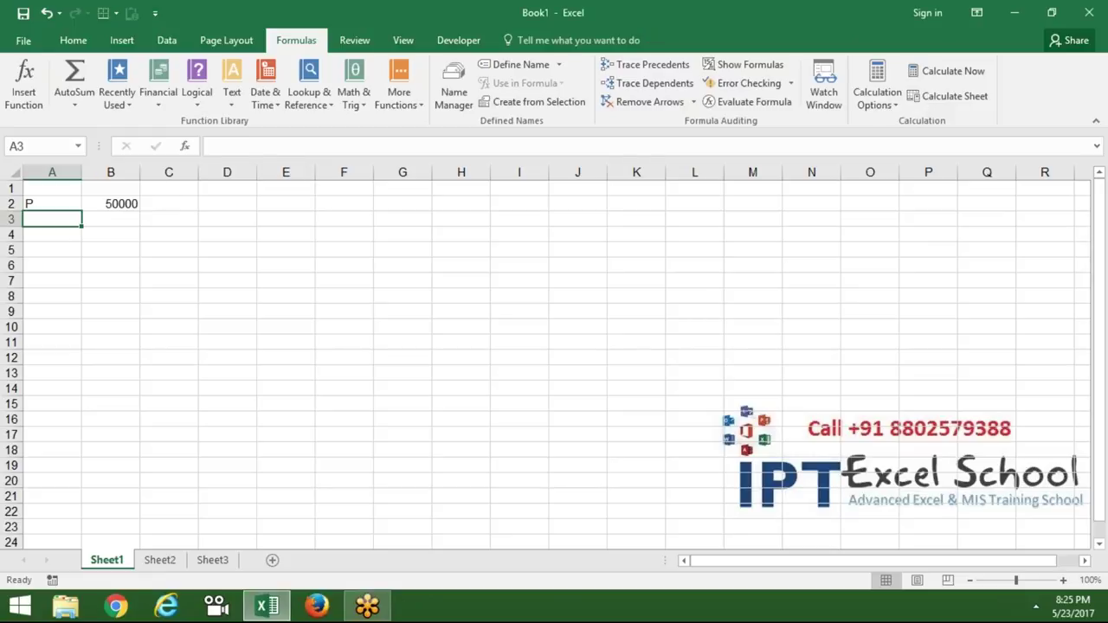
text(R)
key(Tab)
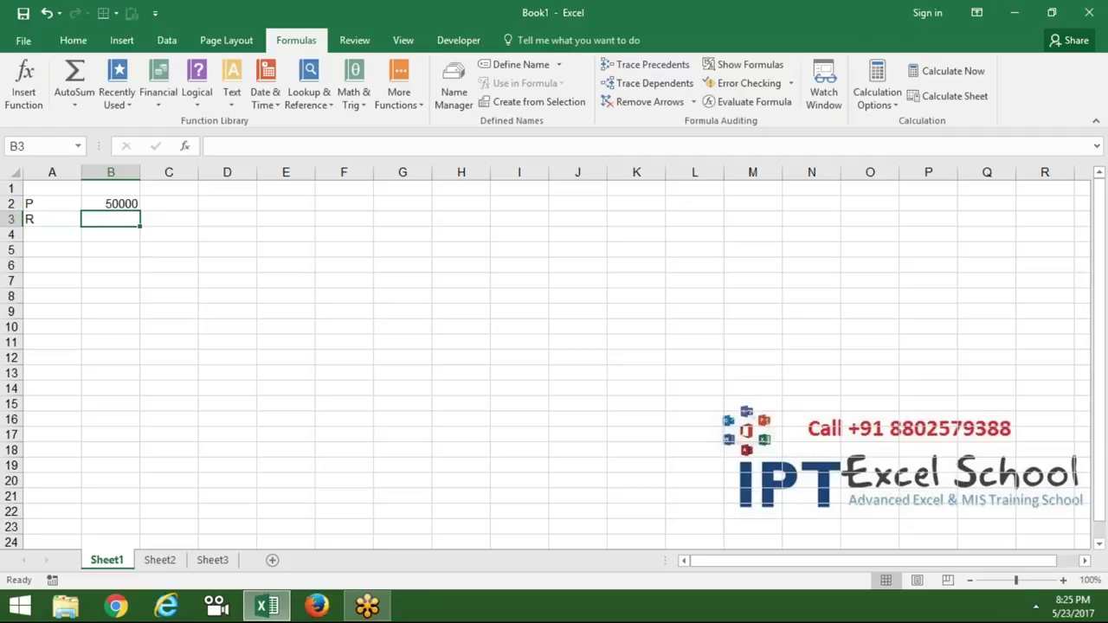
text(10%)
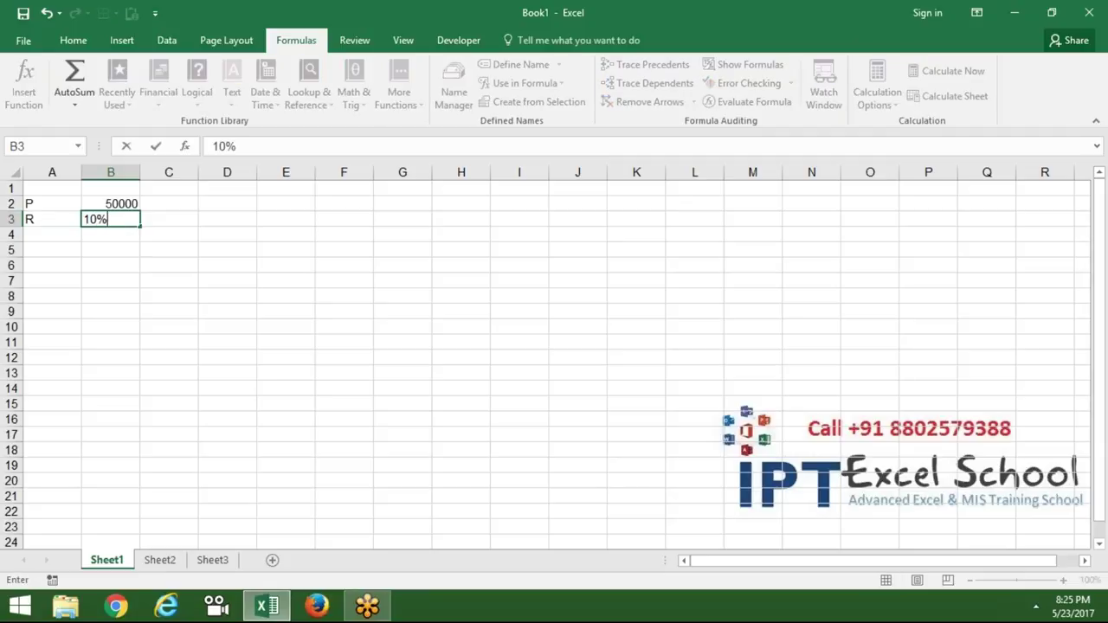
key(Return)
text(T)
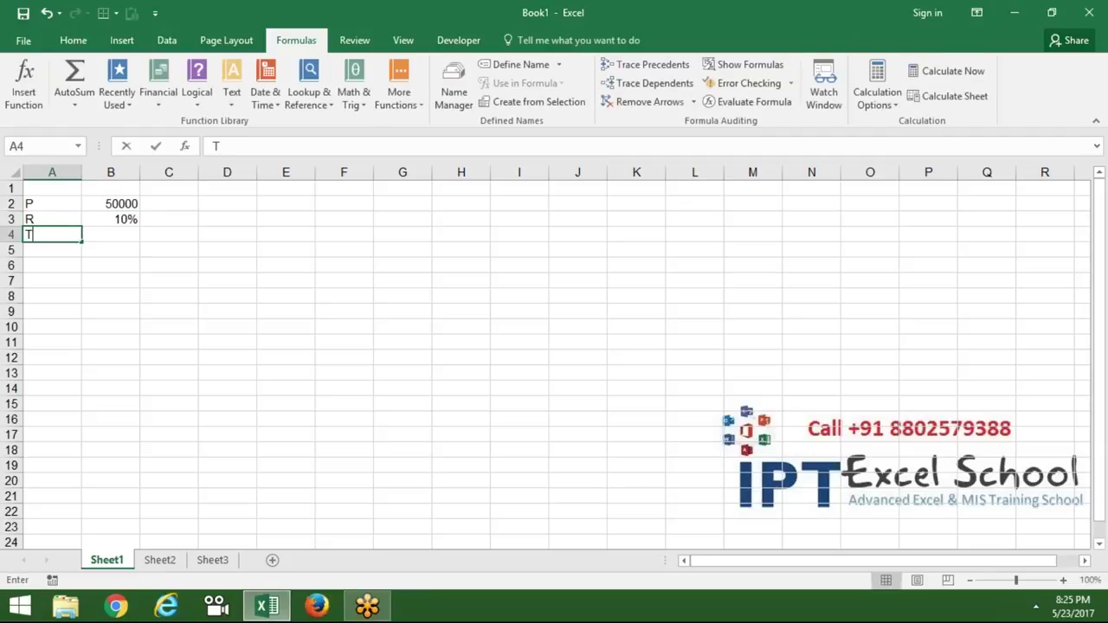
key(Tab)
text(5)
key(Return)
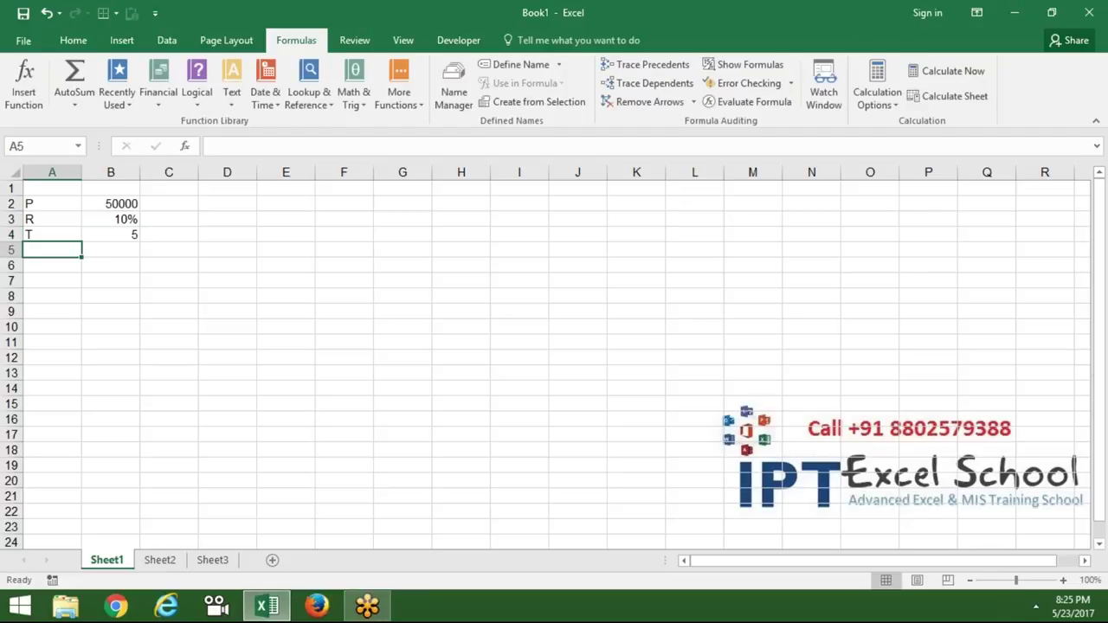
Label cell A6 as EMI and select B6 for its formula.
click(1035, 605)
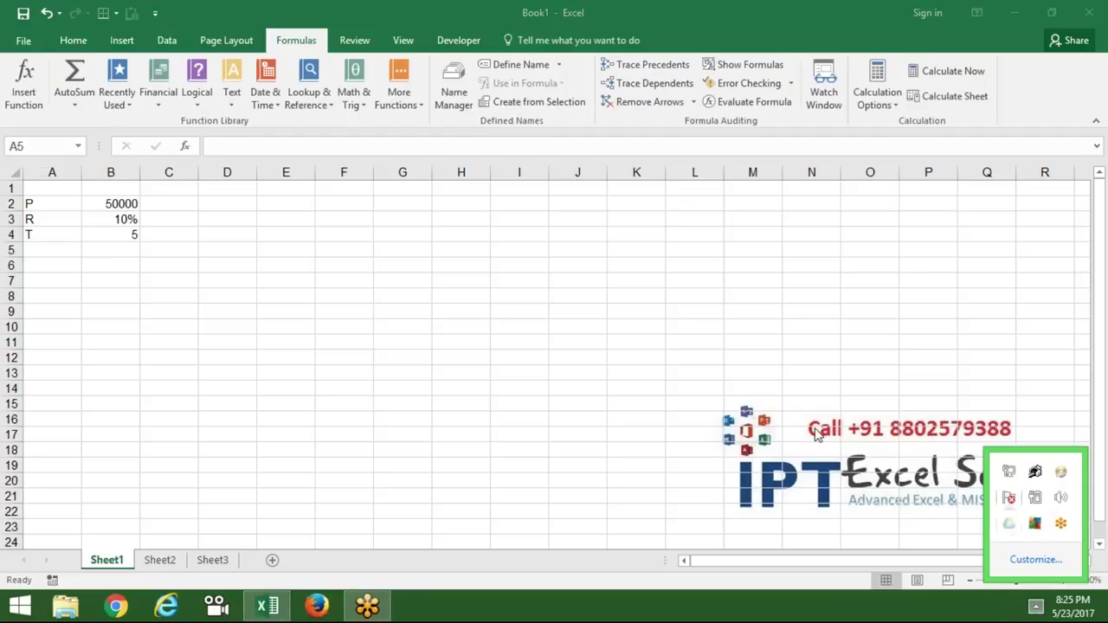
click(117, 269)
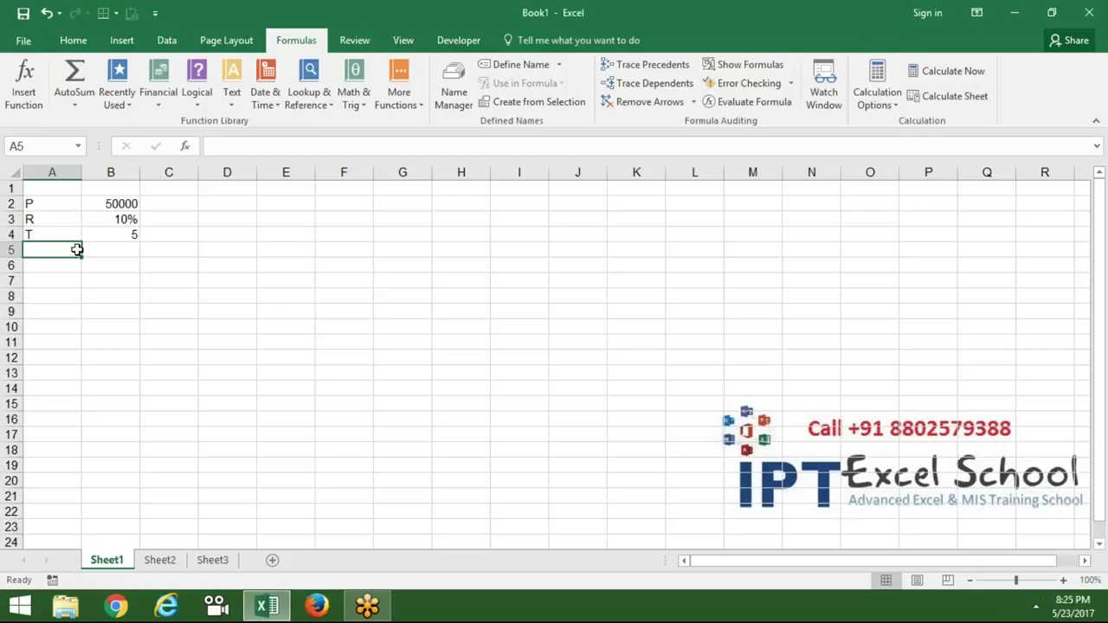
click(128, 231)
click(69, 269)
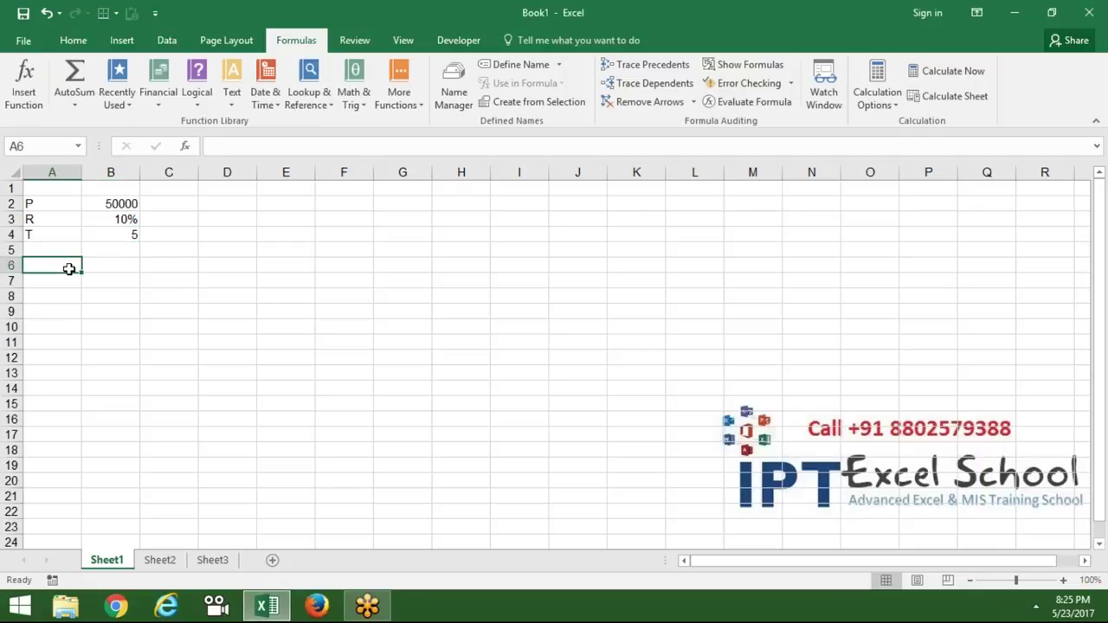
text(EMI)
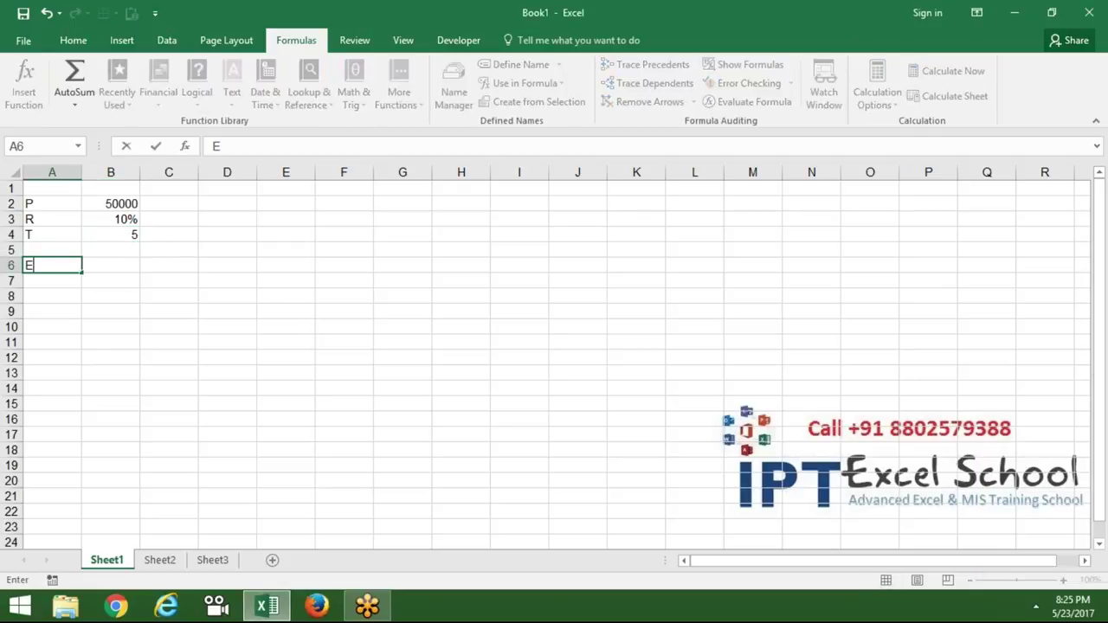
click(110, 264)
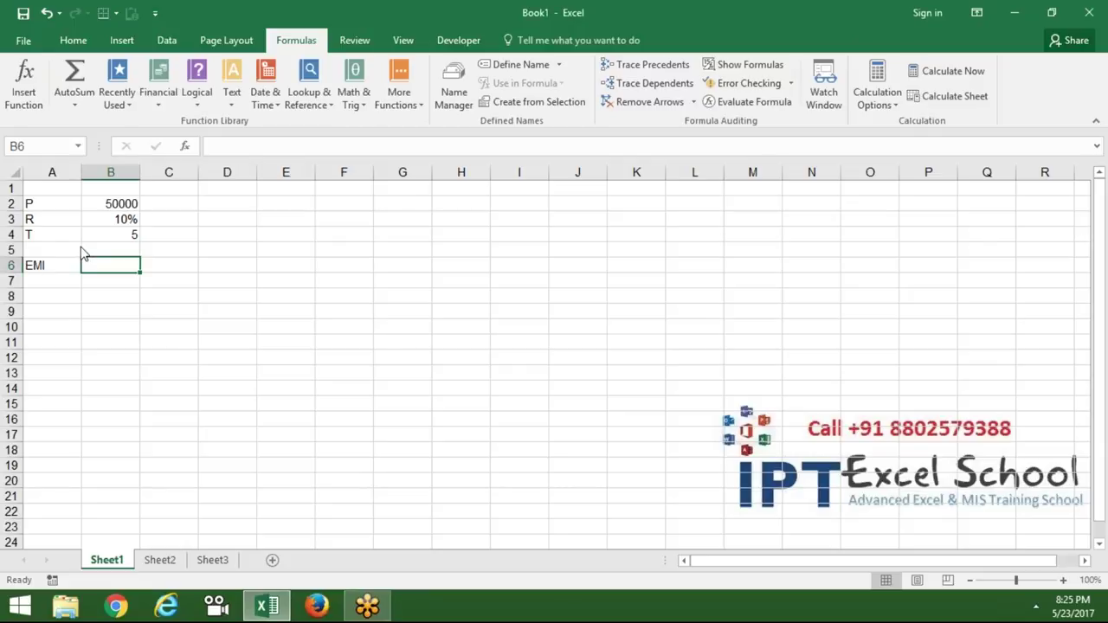
click(58, 205)
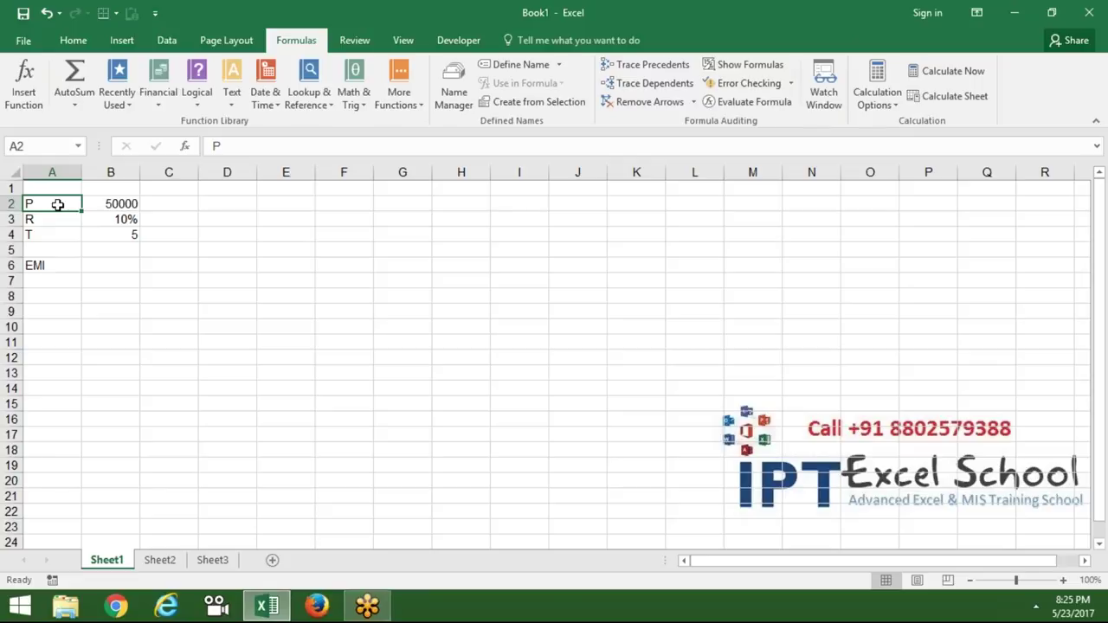
click(57, 218)
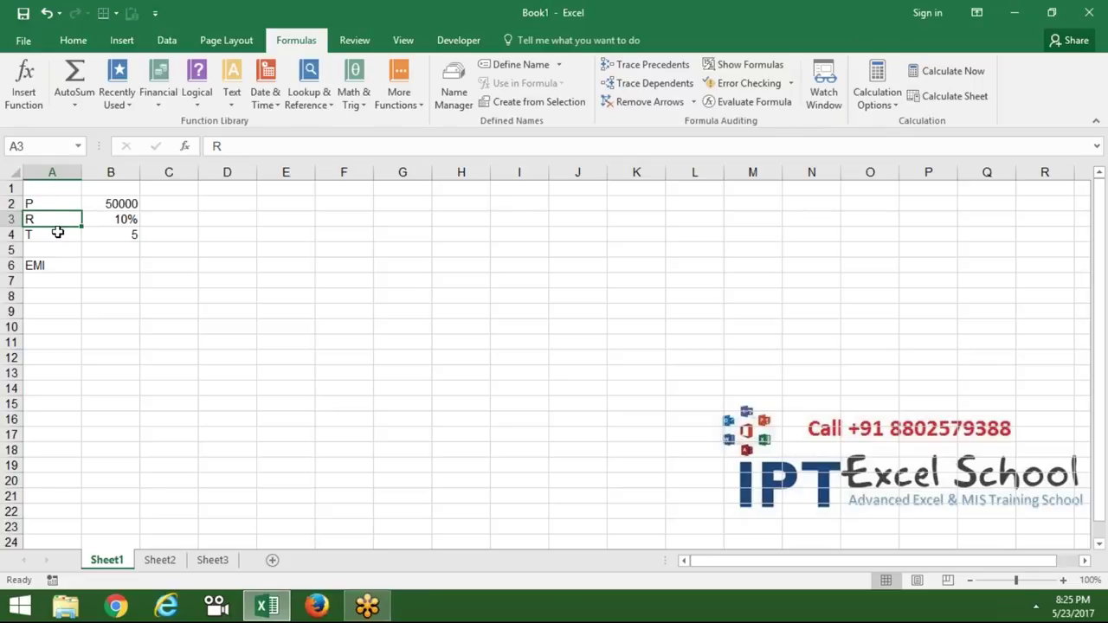
click(58, 235)
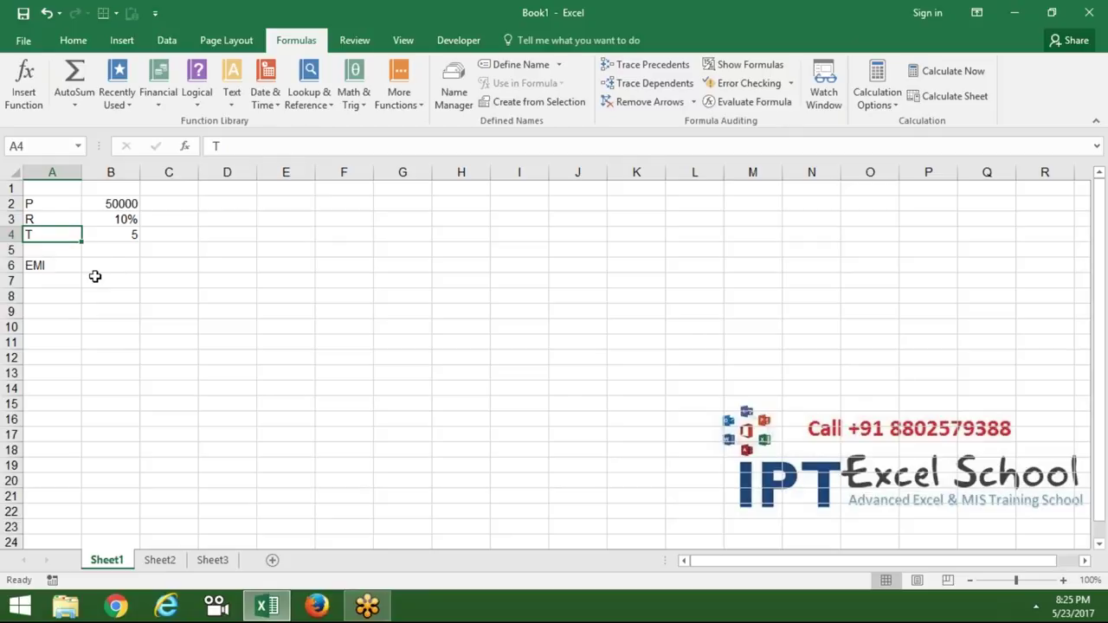
click(104, 268)
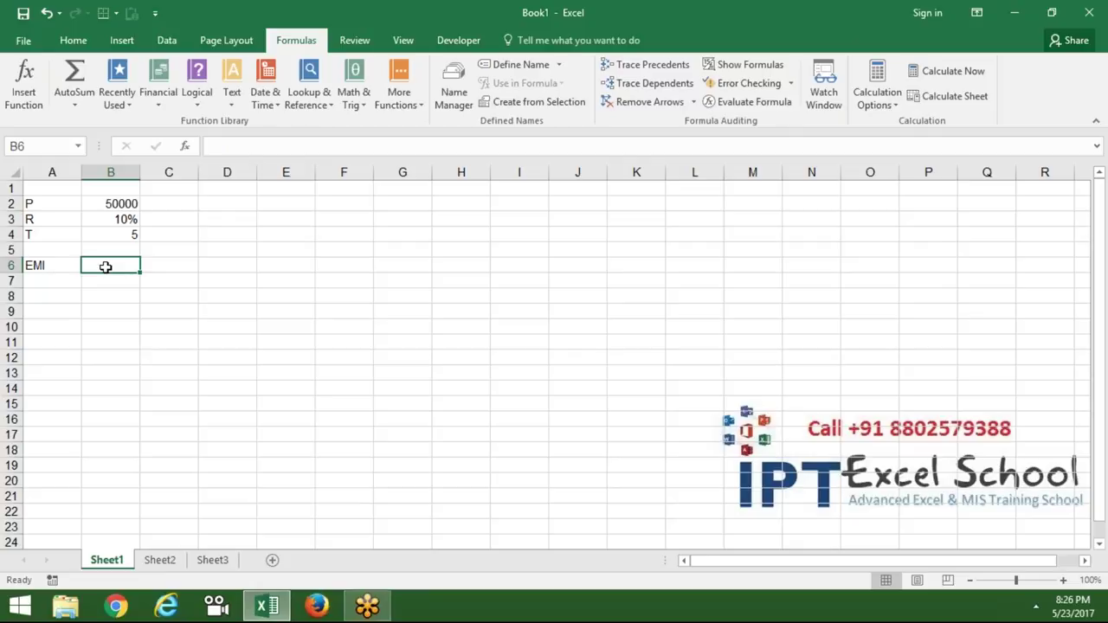
Enter =PMT(B3/12,B4*12,B2) in B6, giving a monthly EMI of ($1,062.35).
text(=)
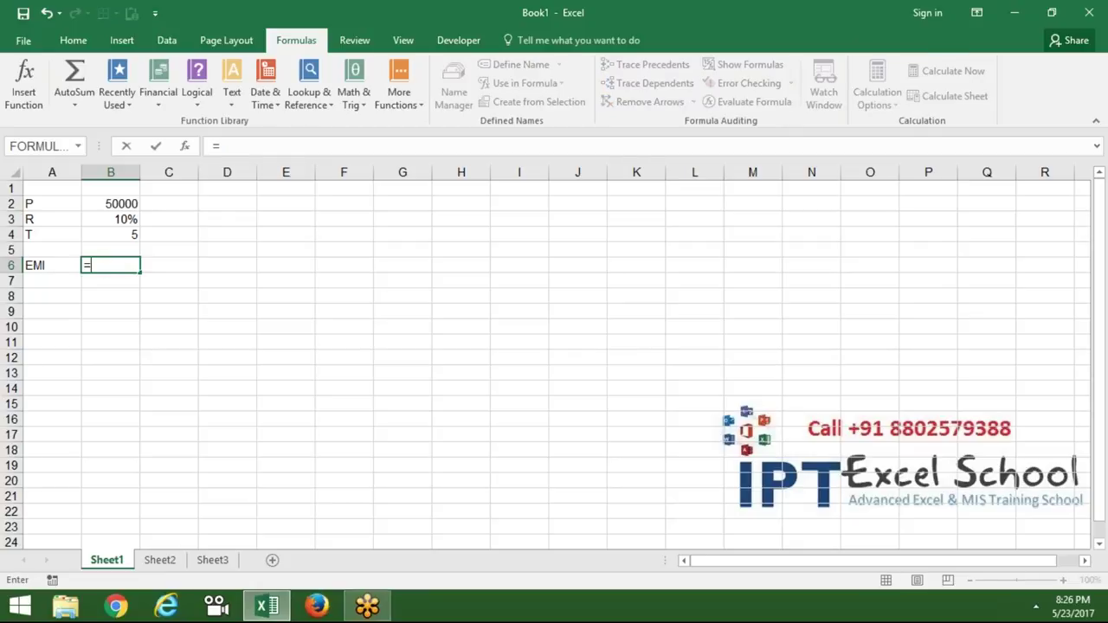
text(pmt)
key(Tab)
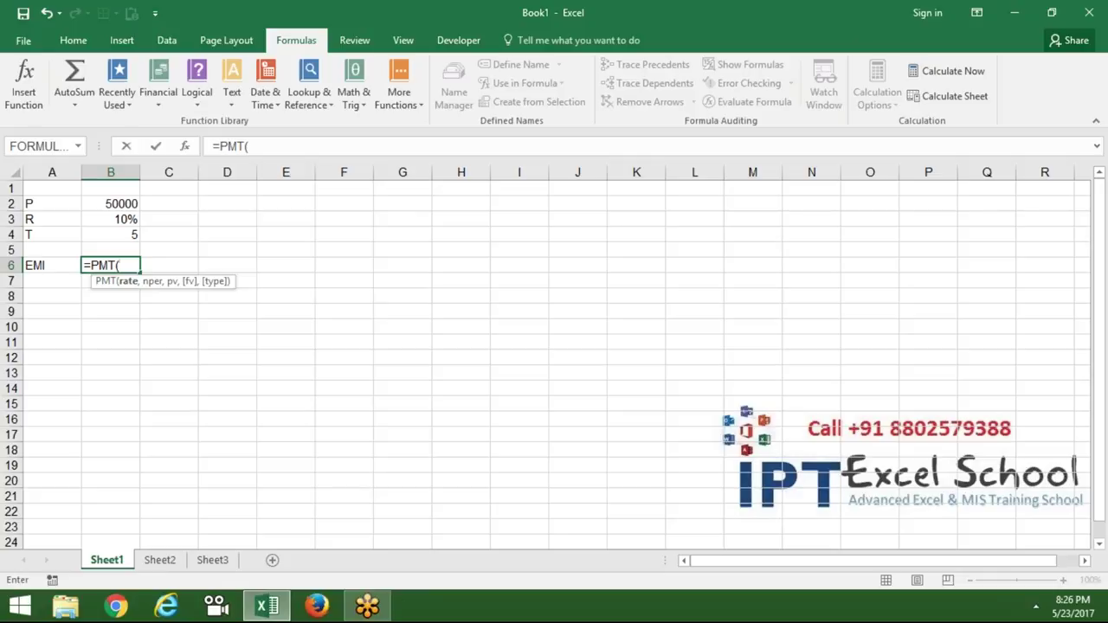
click(106, 219)
text(/12,)
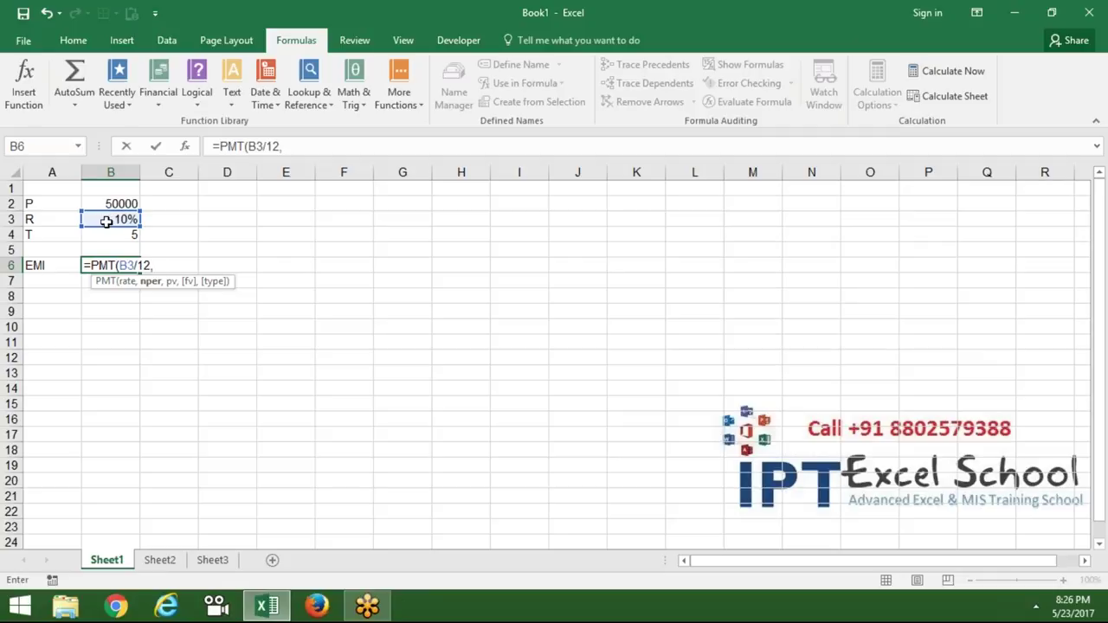
click(109, 237)
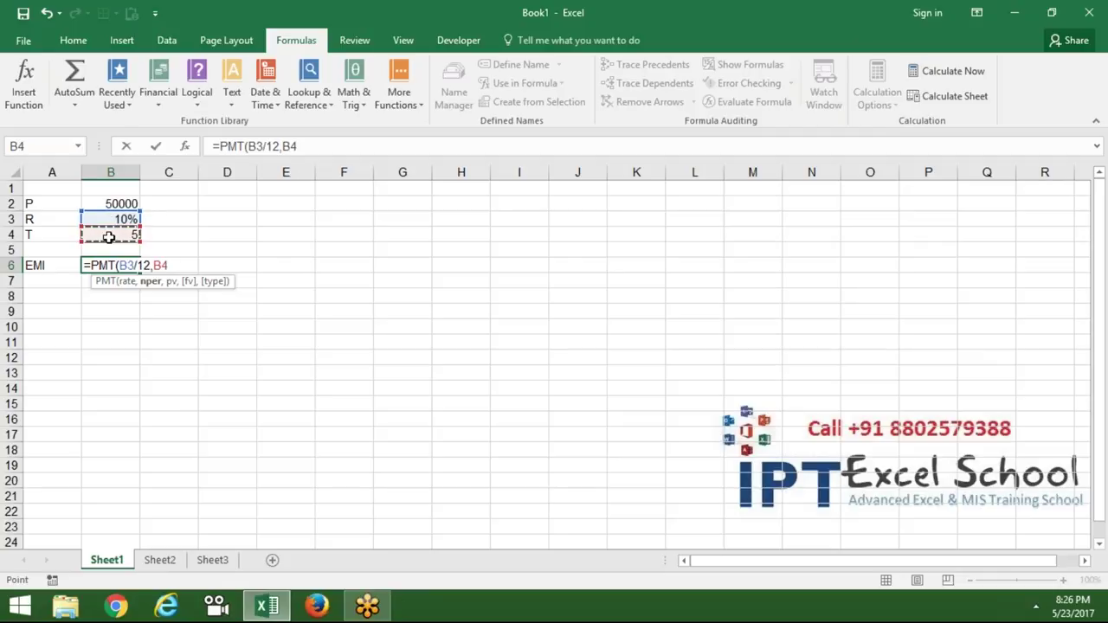
text(*)
text(12,)
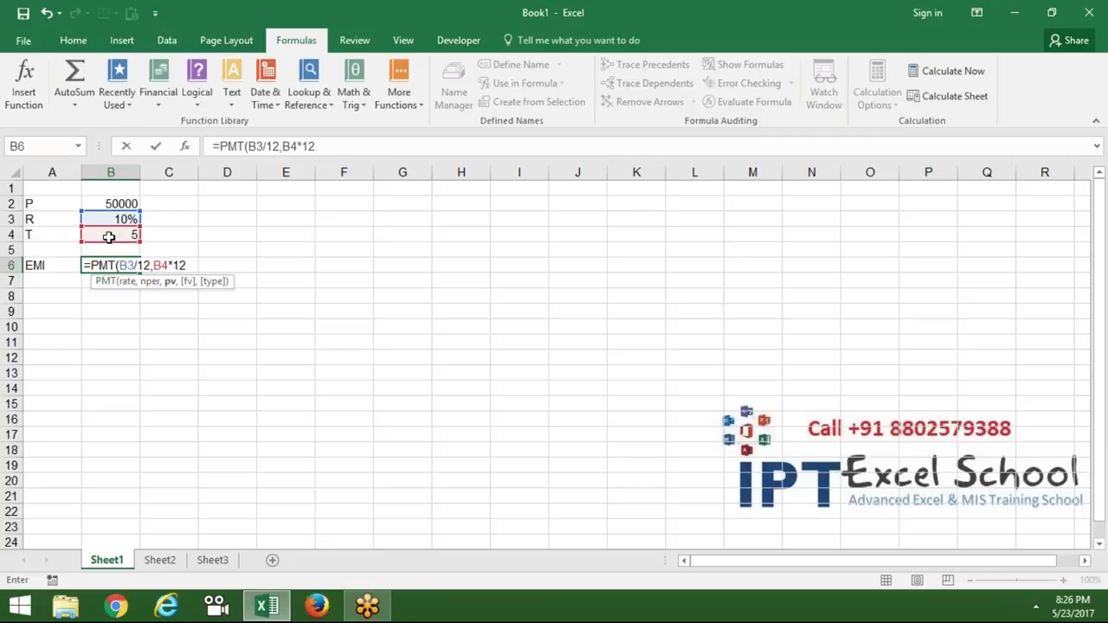
click(134, 203)
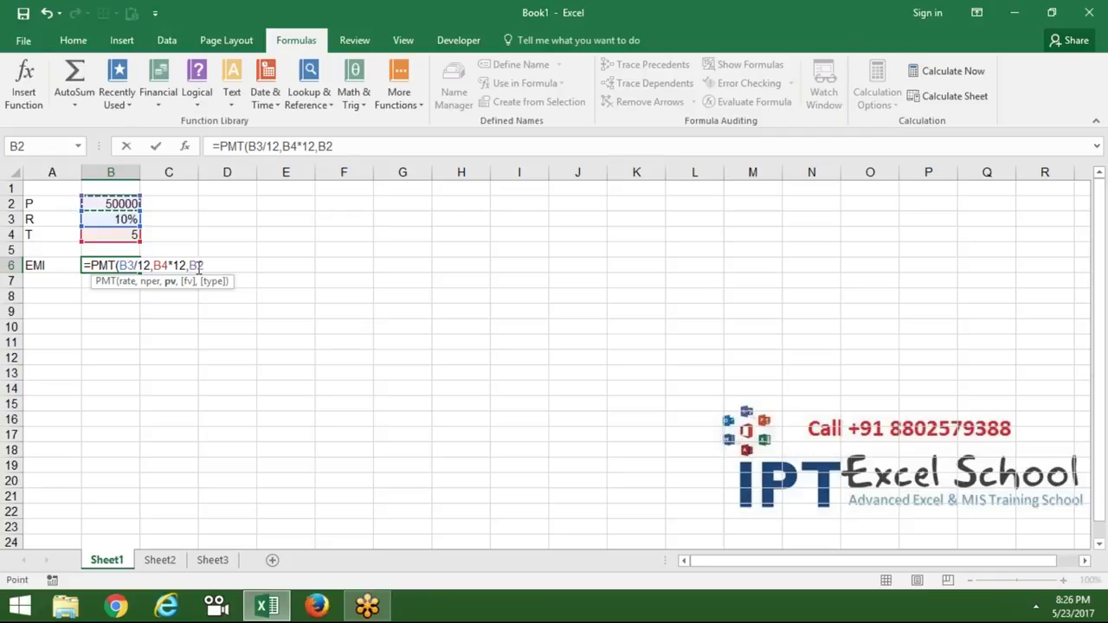
text())
key(Return)
click(113, 265)
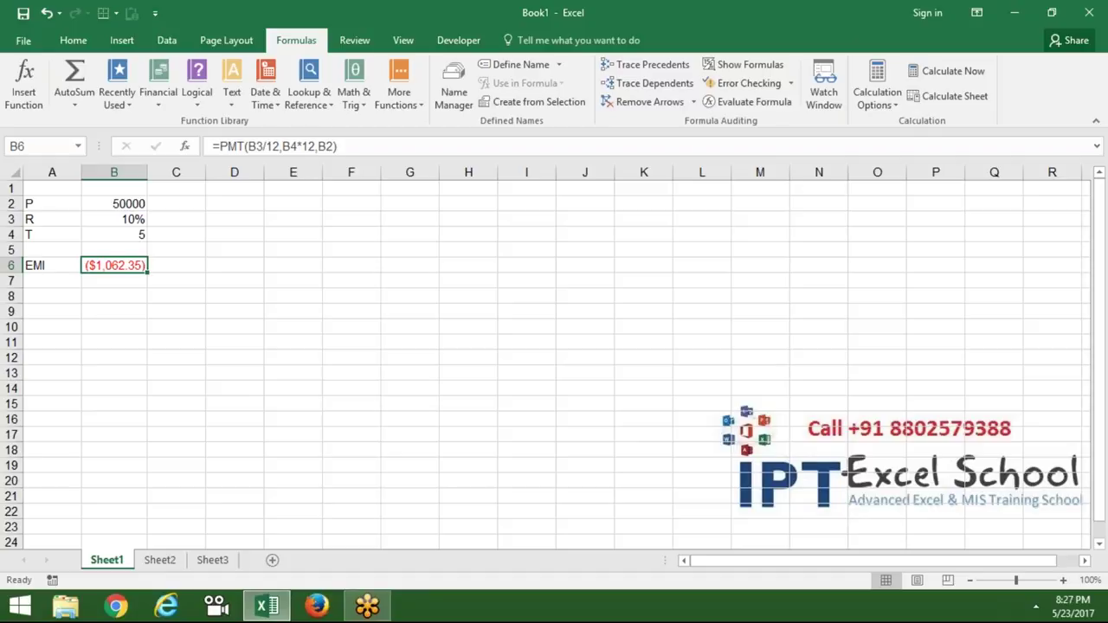
Wrap the B6 formula in ABS so the EMI shows as a positive $1,062.35.
click(220, 147)
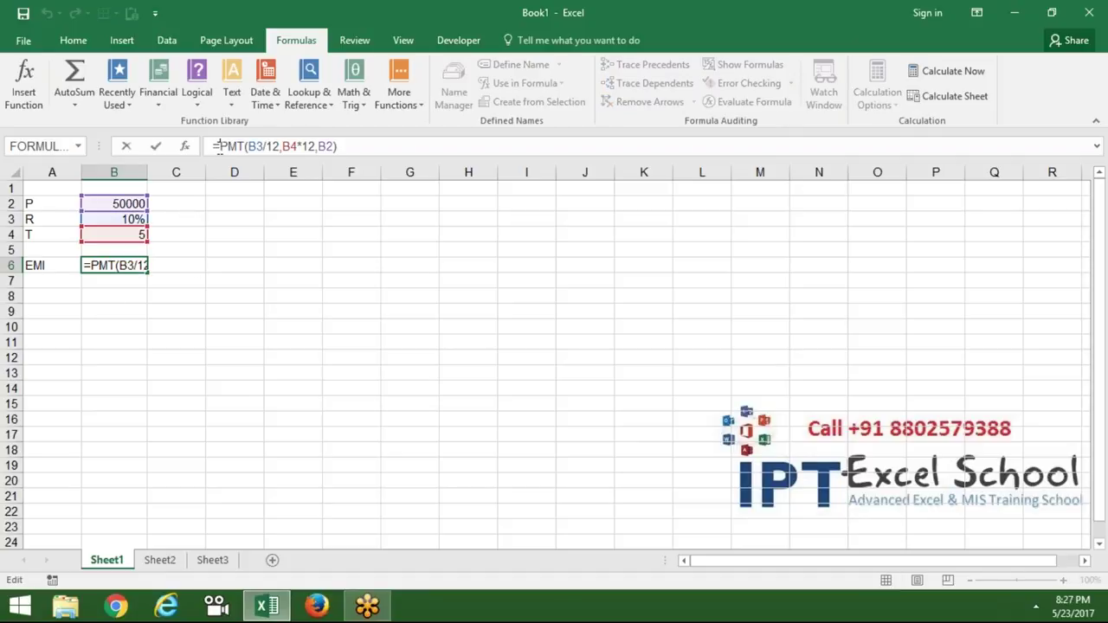
text(abs)
key(Tab)
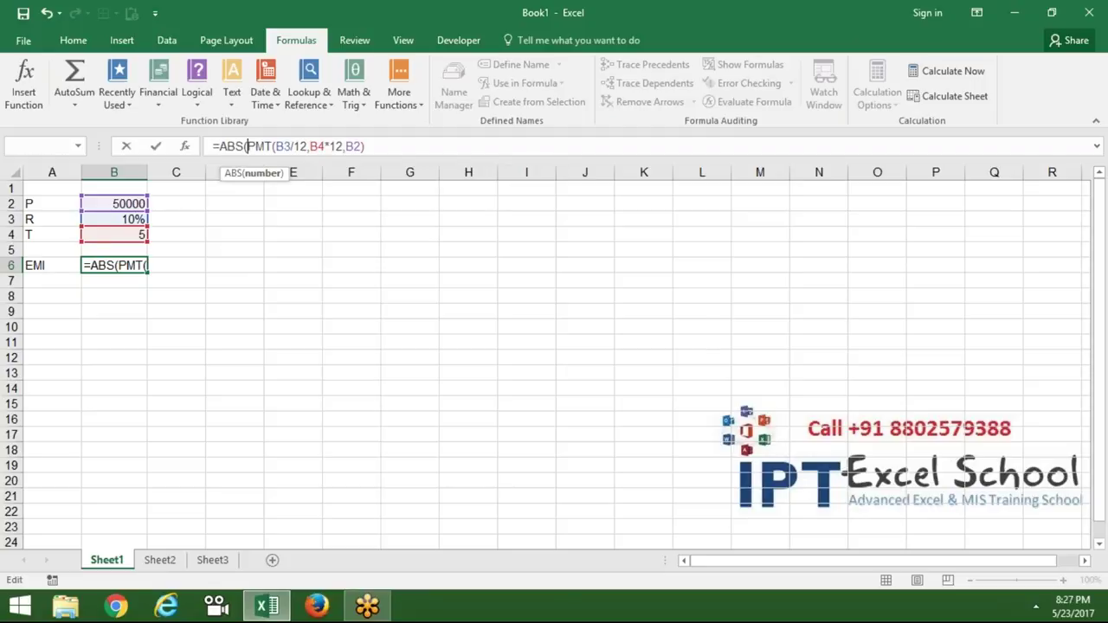
key(Return)
key(Return)
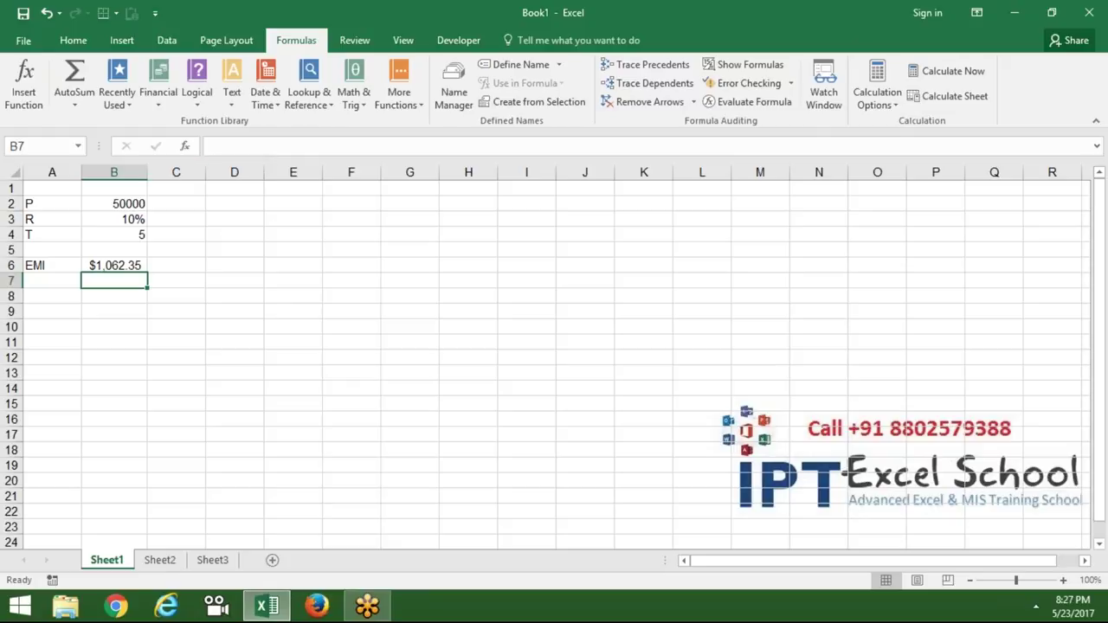
click(120, 261)
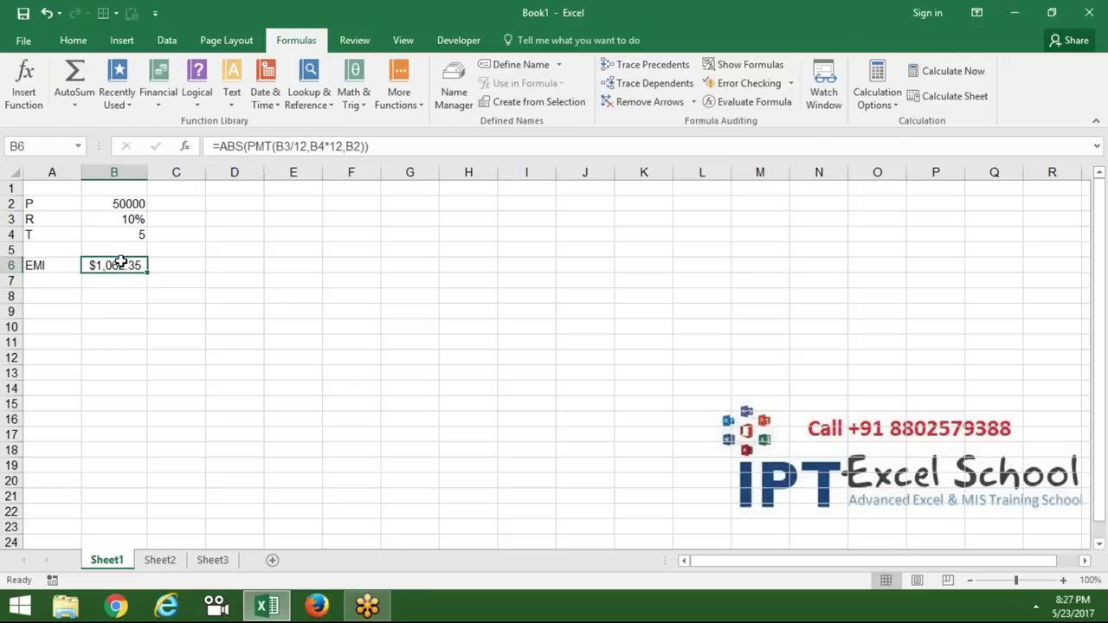
click(47, 267)
click(101, 264)
On Sheet2, enter 50000 in A1 and the monthly rate =10%/12 in B1.
click(164, 563)
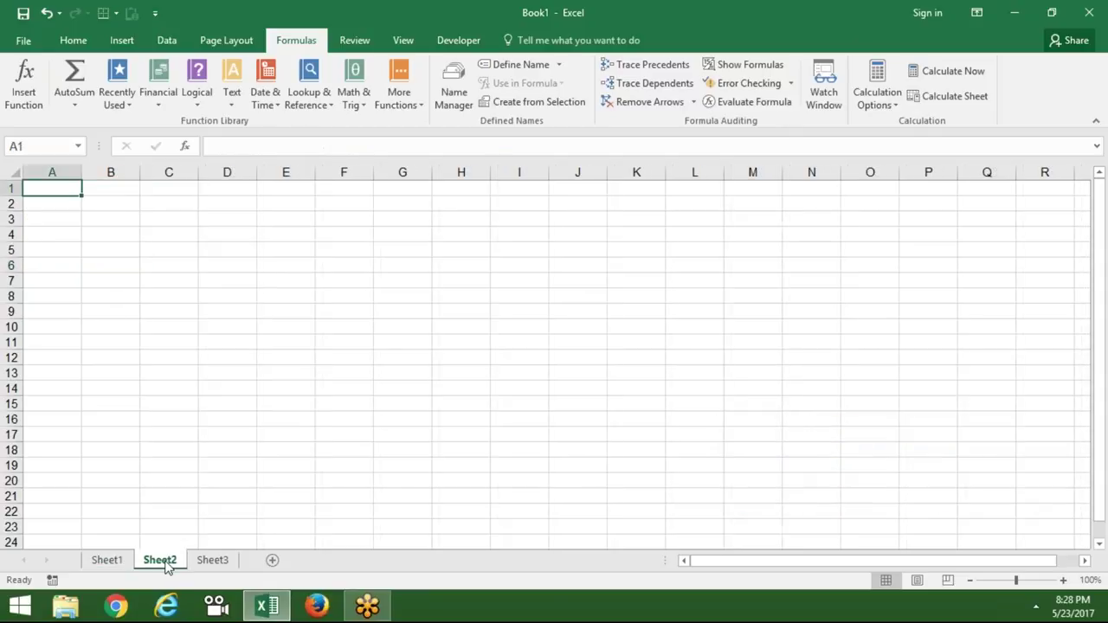
text(5)
text(0000)
key(Tab)
text(=10)
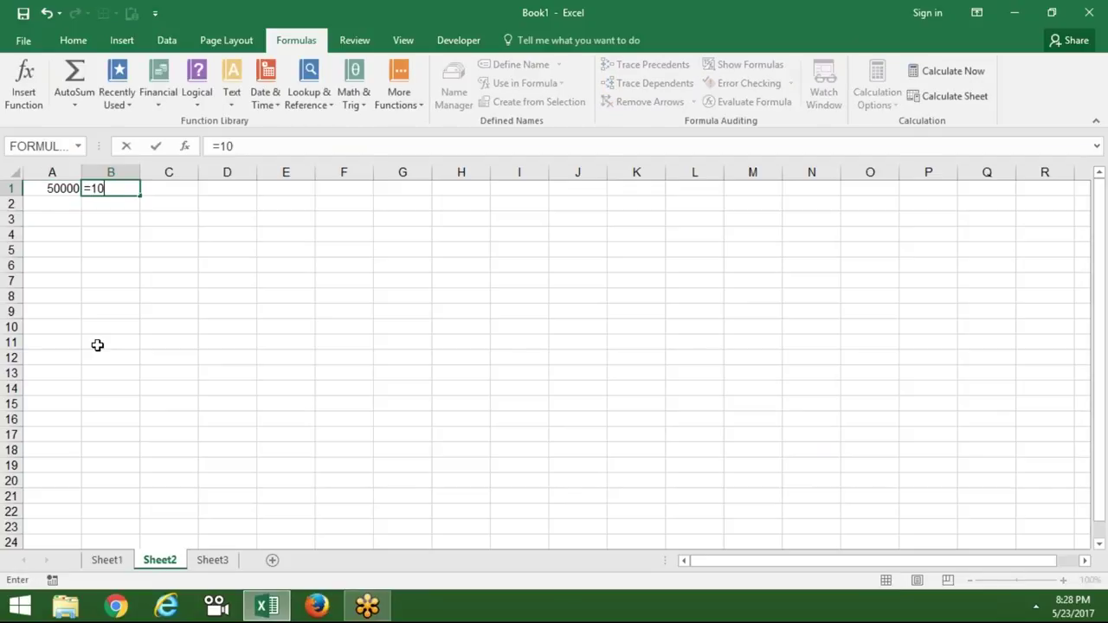
text(%)
text(/12)
key(Return)
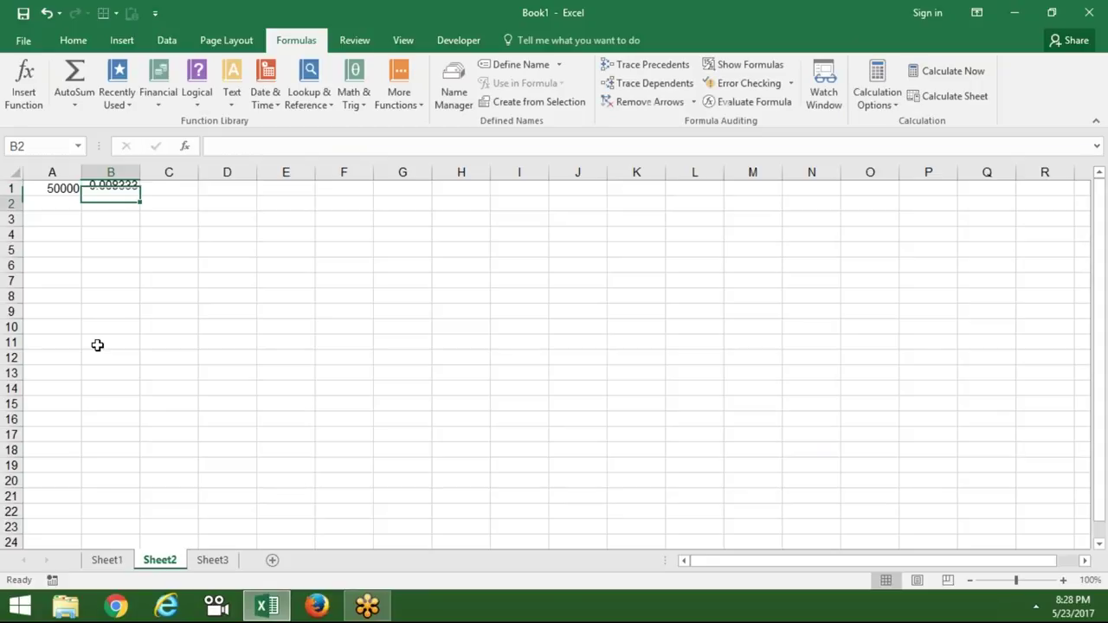
Inspect the EMI formula's rate reference on Sheet1, leaving it unchanged.
click(126, 560)
click(292, 145)
double_click(290, 146)
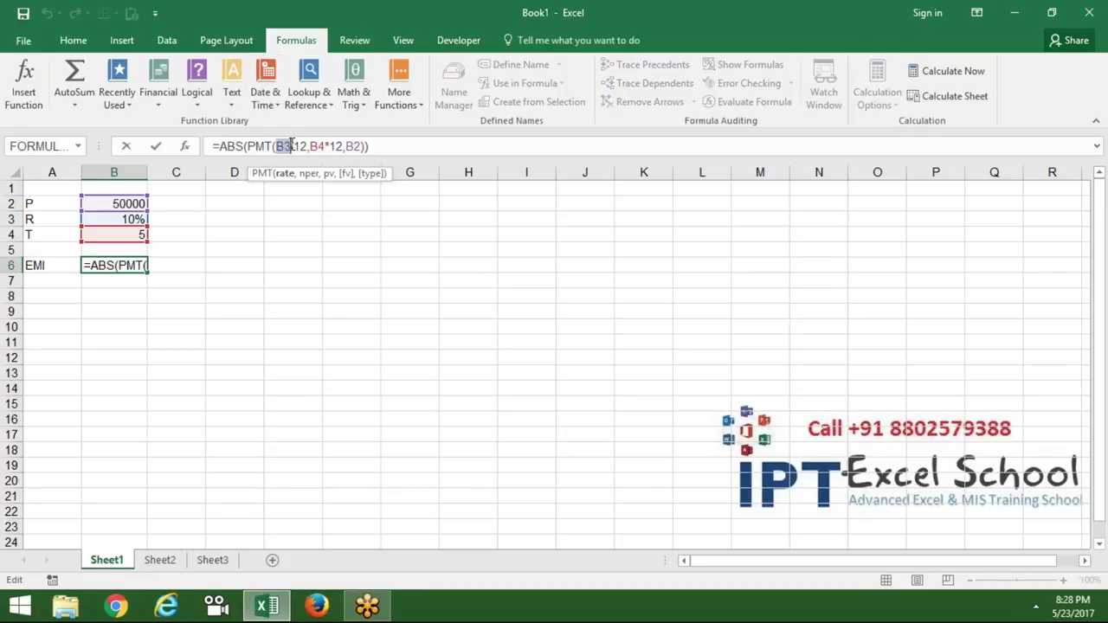
click(320, 286)
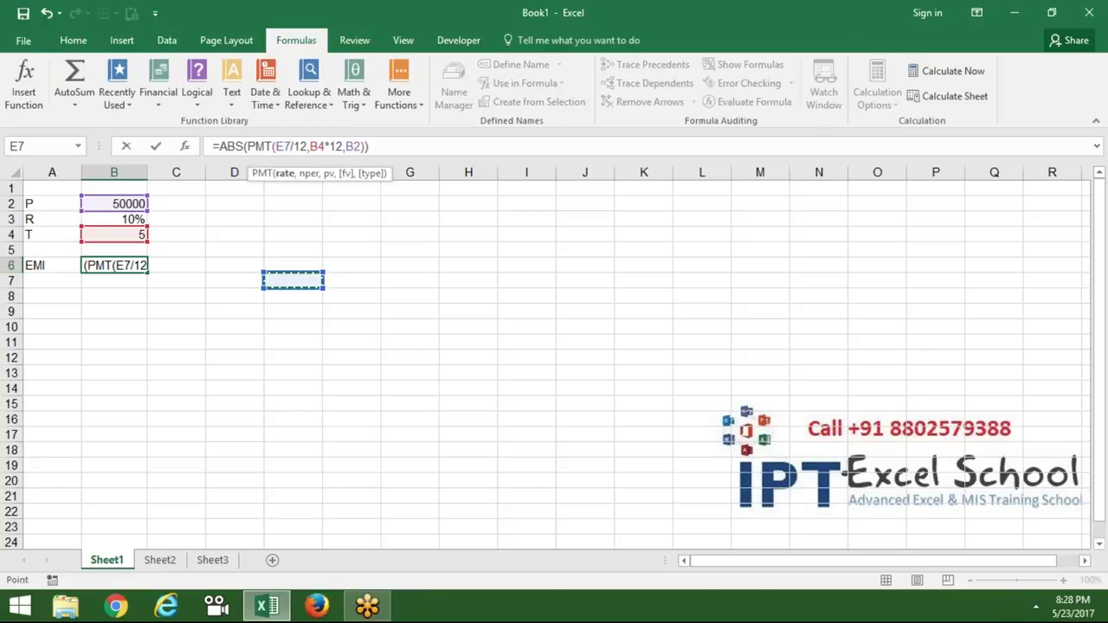
key(Return)
Back on Sheet2, enter the interest formula =A1*B1 in C1, giving 416.6667.
click(159, 560)
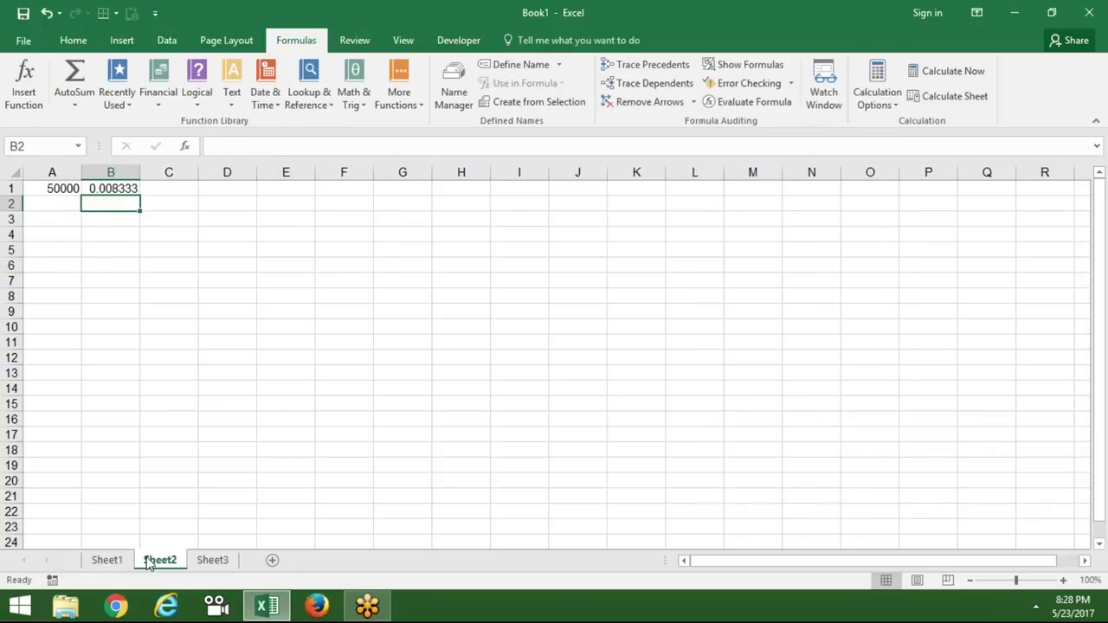
click(115, 189)
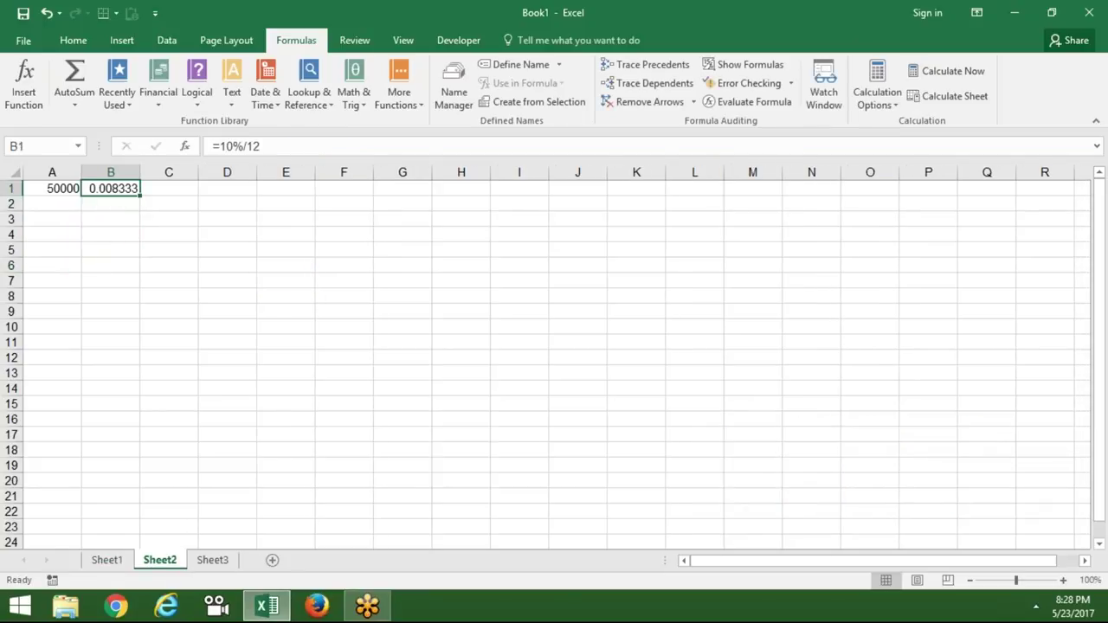
click(153, 190)
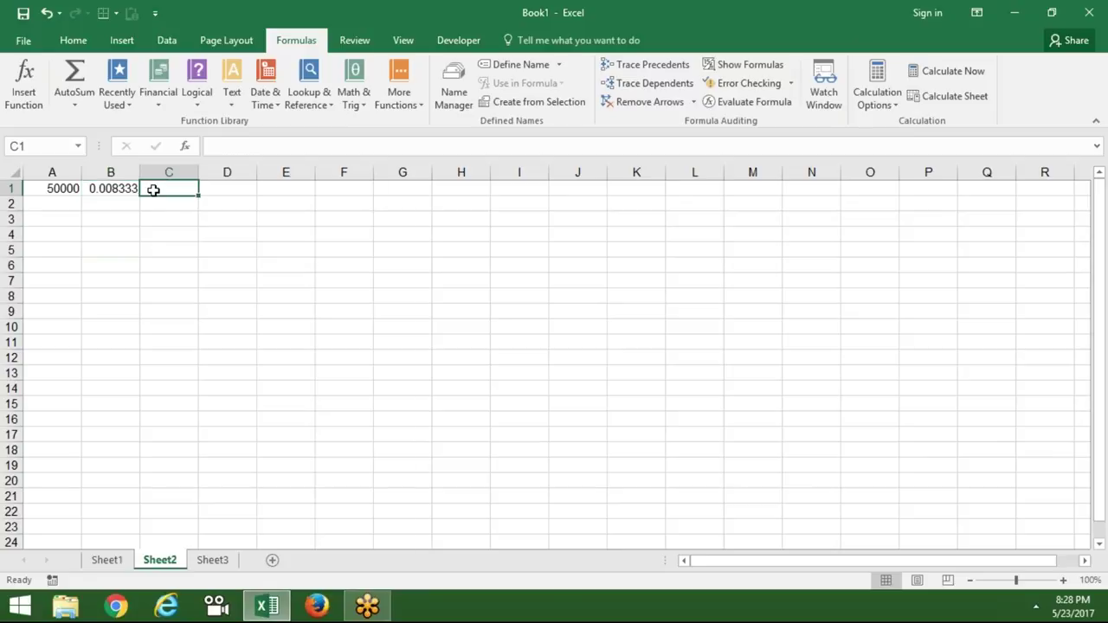
text(=)
click(52, 188)
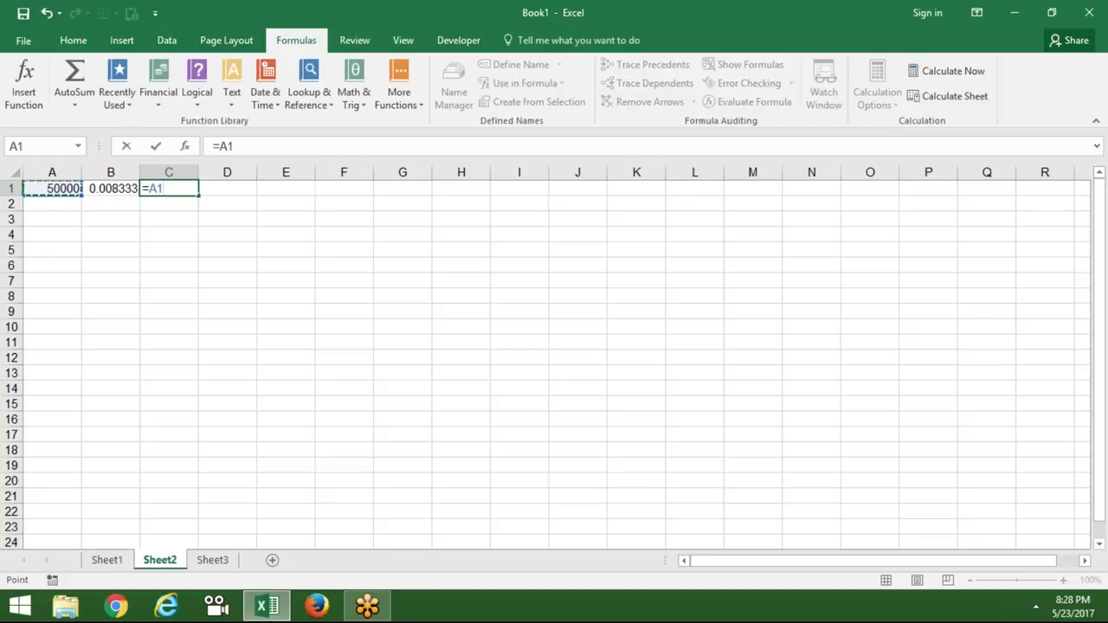
text(*)
click(128, 188)
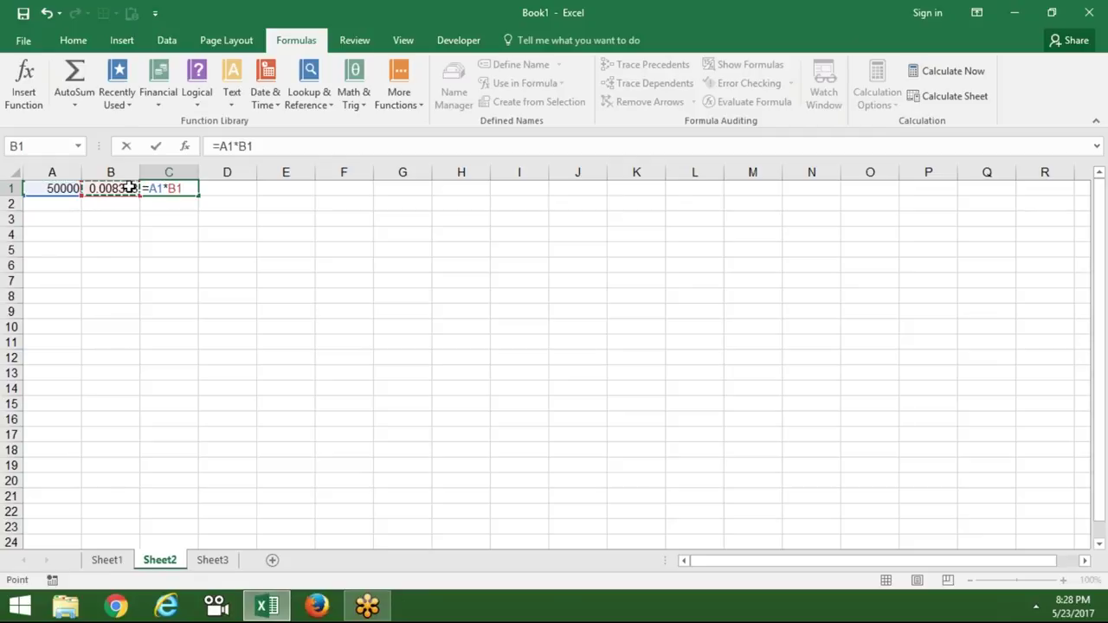
key(Return)
Enter =A1+C1 in D1 for principal plus interest, 50416.67.
click(208, 189)
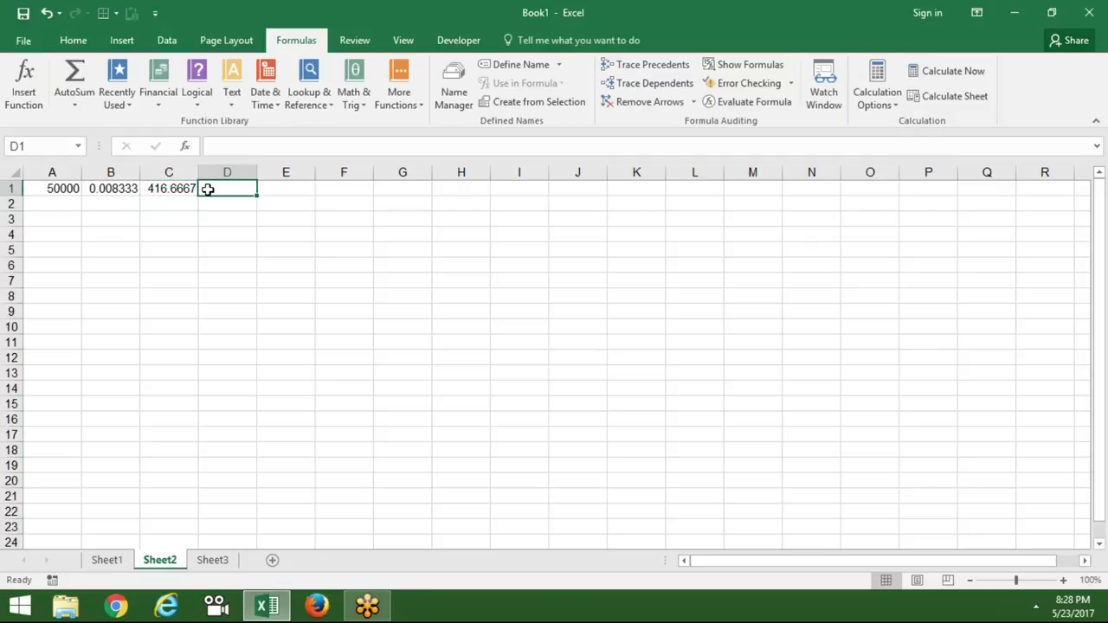
text(=)
click(61, 187)
text(+)
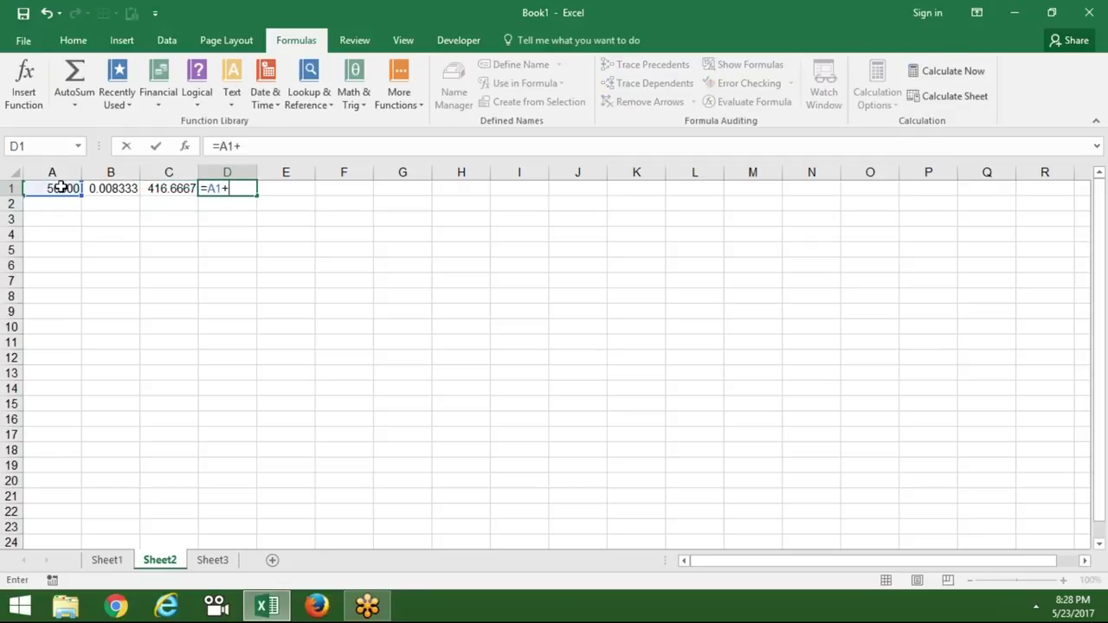
click(149, 190)
key(Return)
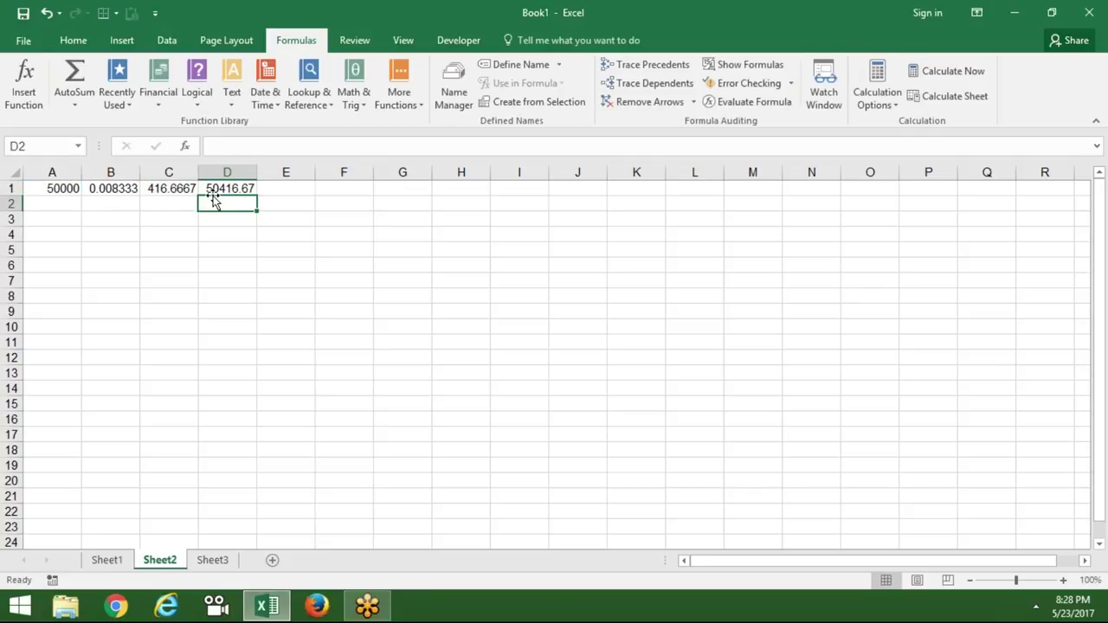
Enter the EMI value 1062.35 from Sheet1 into E1.
click(284, 185)
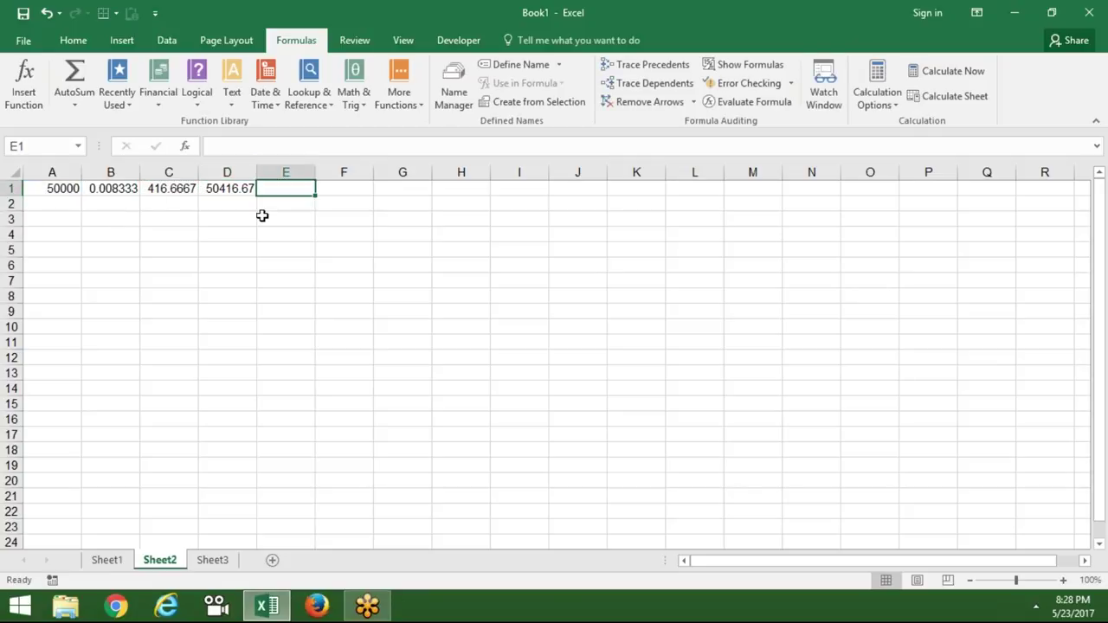
click(110, 563)
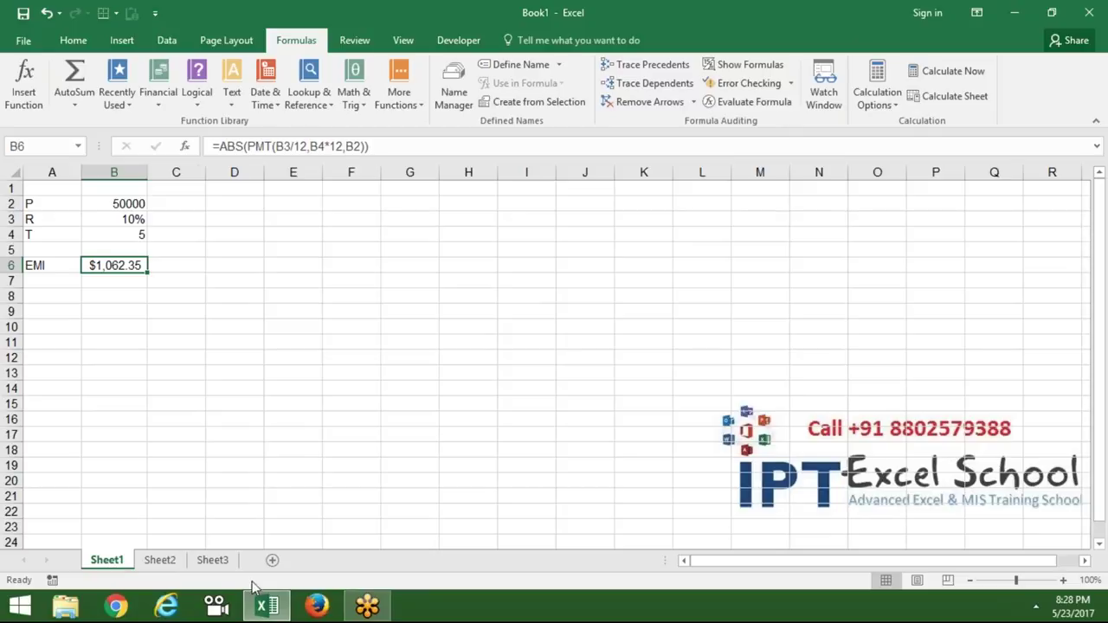
click(173, 563)
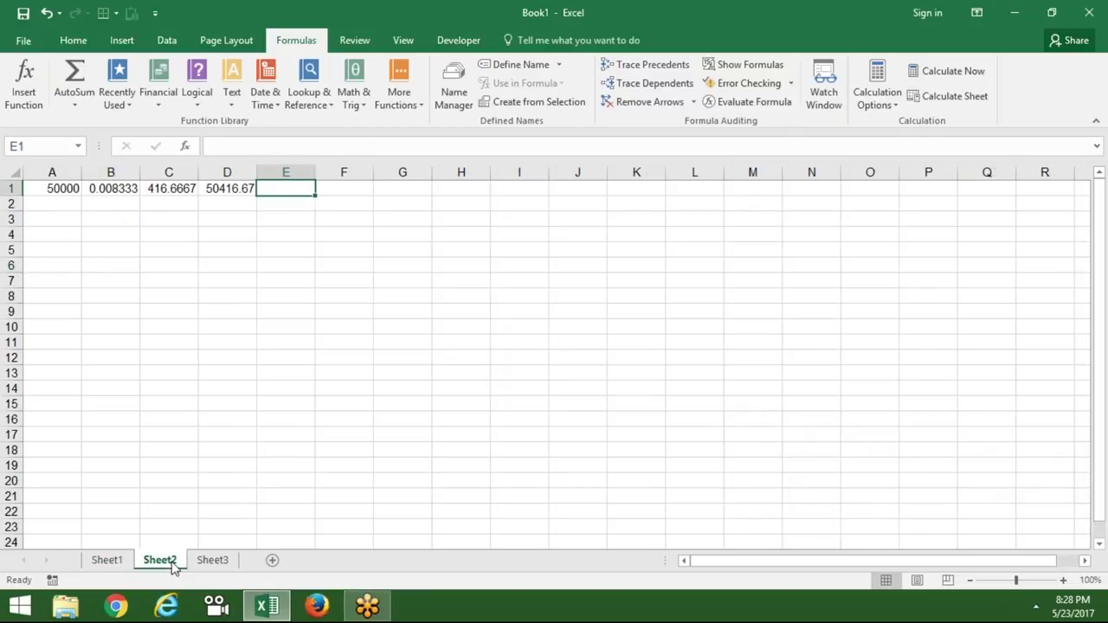
text(1062.35)
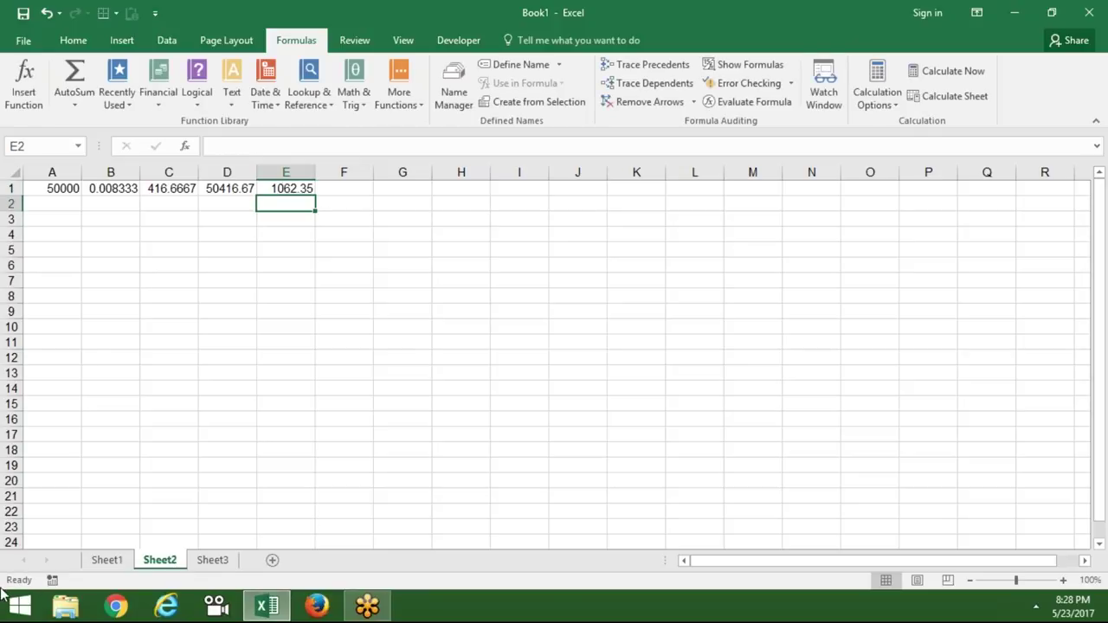
Enter =D1-E1 in A2 for the remaining balance of 49354.32.
click(59, 204)
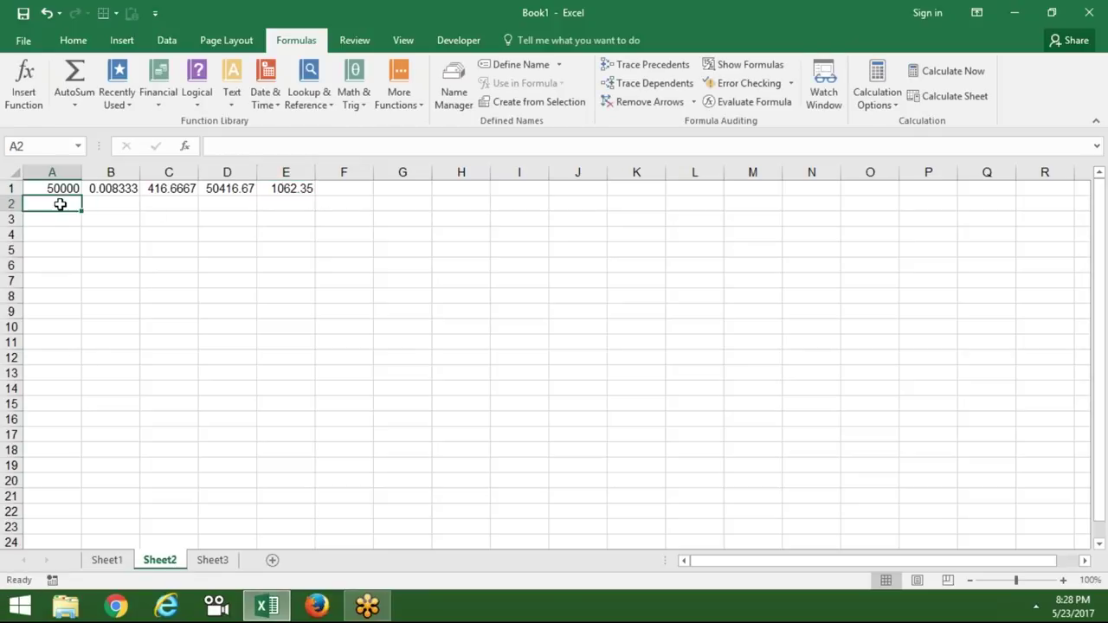
text(=)
click(214, 189)
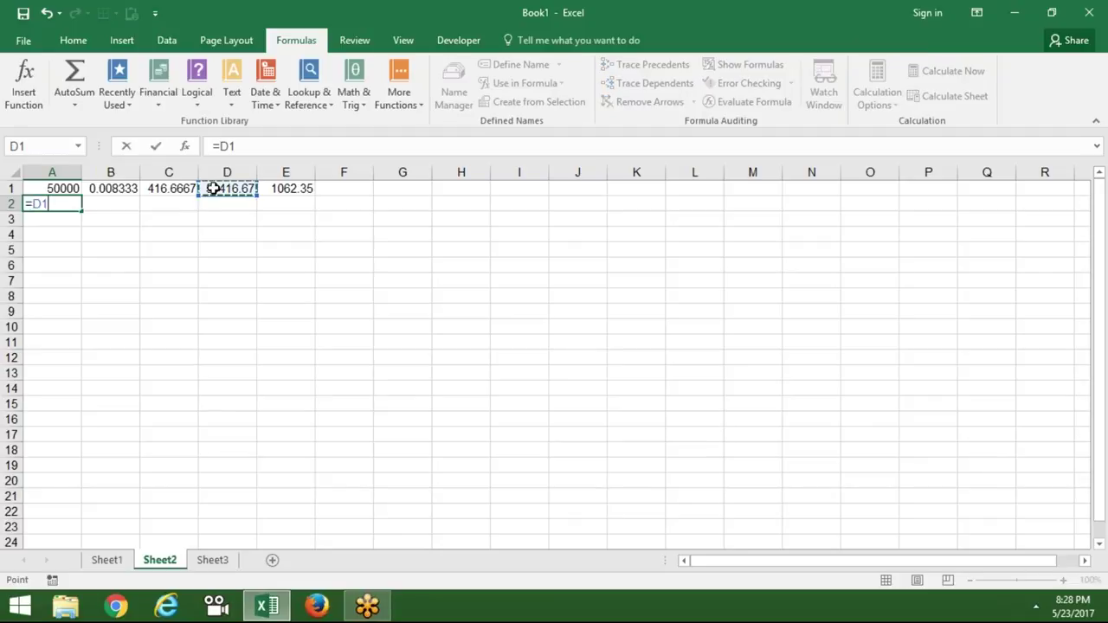
text(-)
click(300, 190)
key(Return)
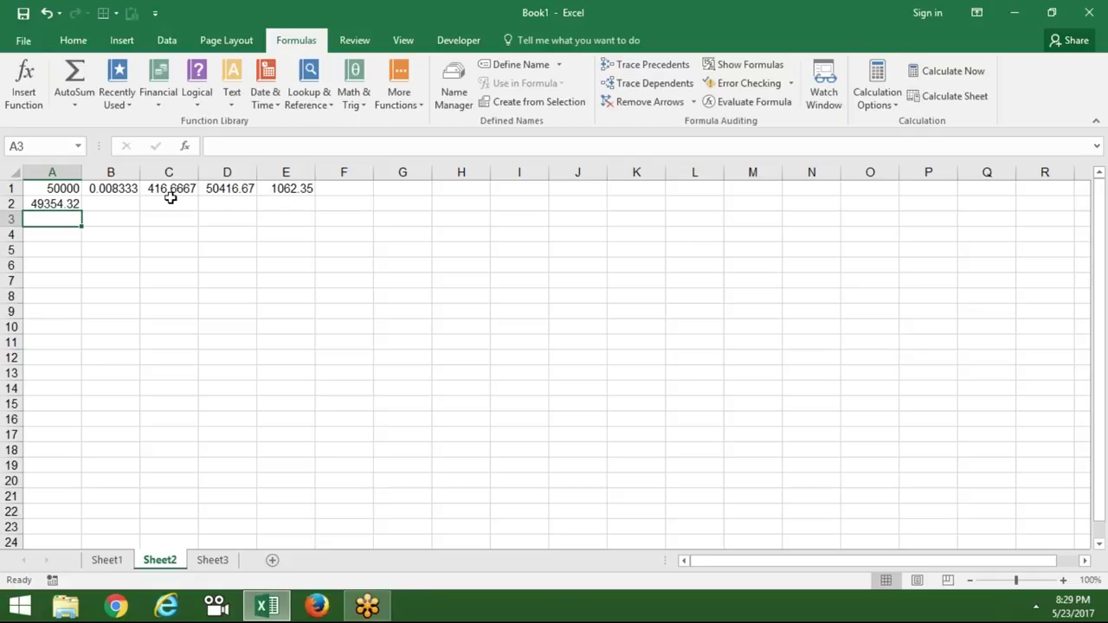
Verify the row 1 values and formulas in A1, C1, D1 and E1.
click(65, 185)
click(146, 188)
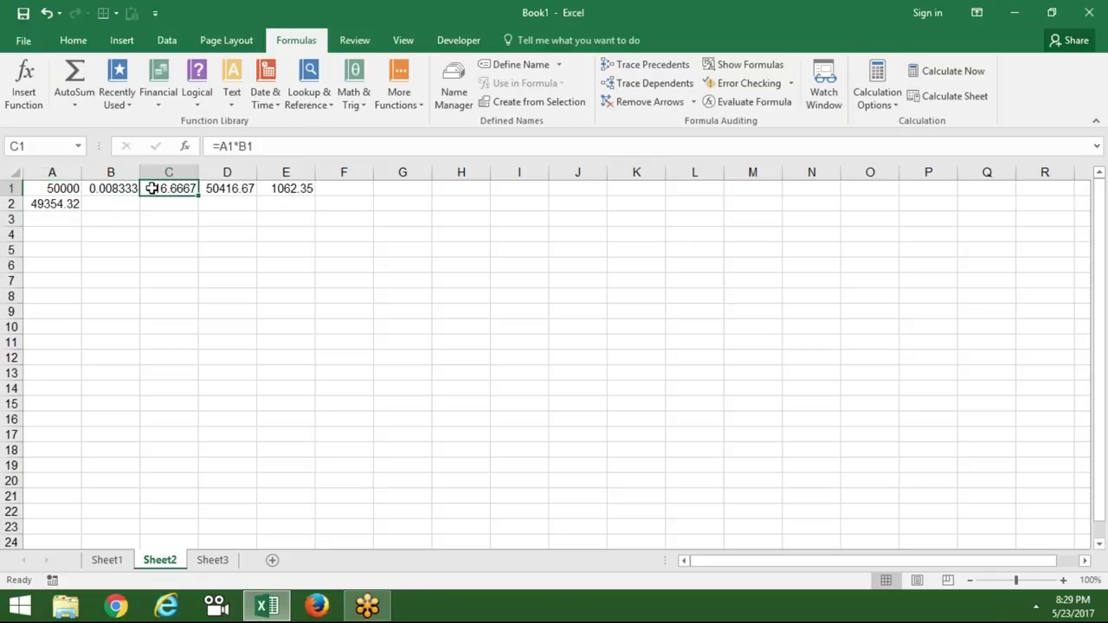
click(223, 190)
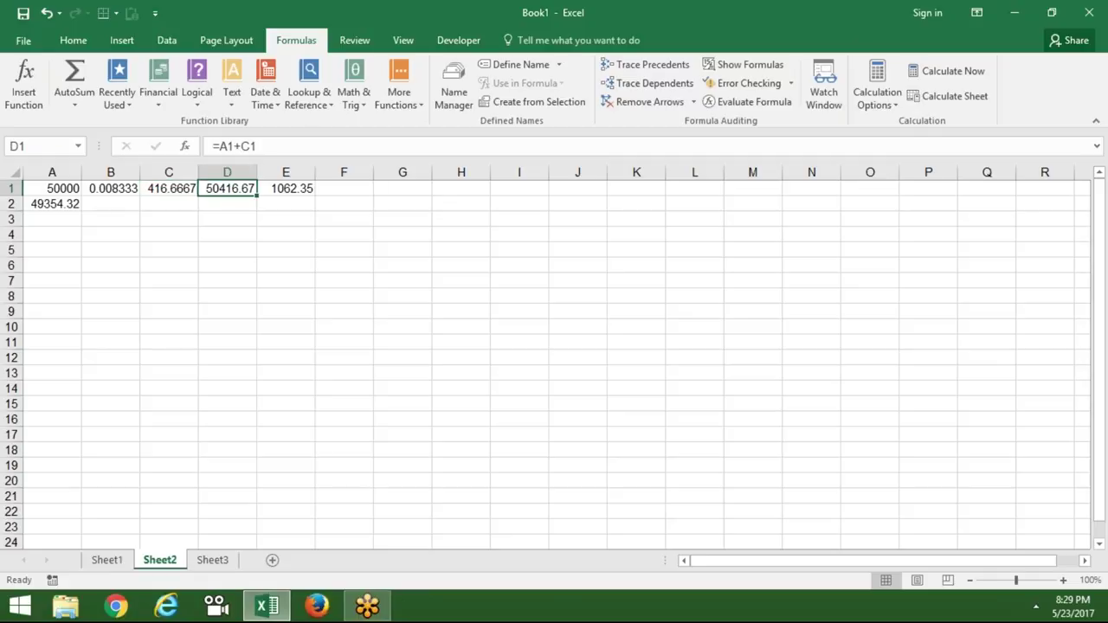
click(278, 193)
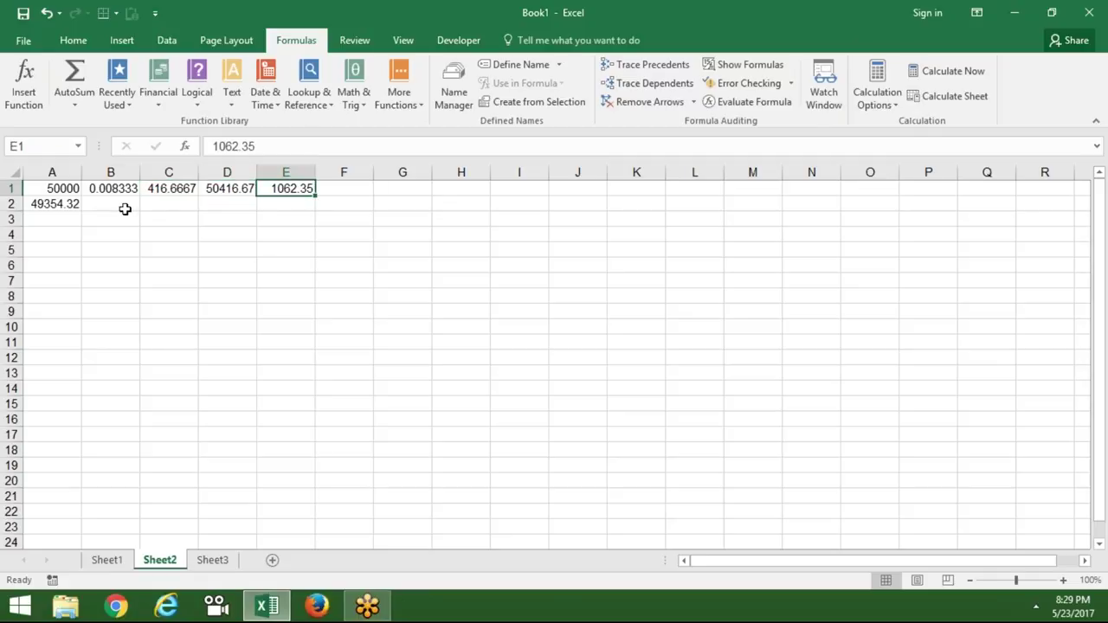
click(124, 208)
Fill B2:E2 with row 1's formulas using Ctrl+D and select A2:E2.
drag(124, 204, 286, 204)
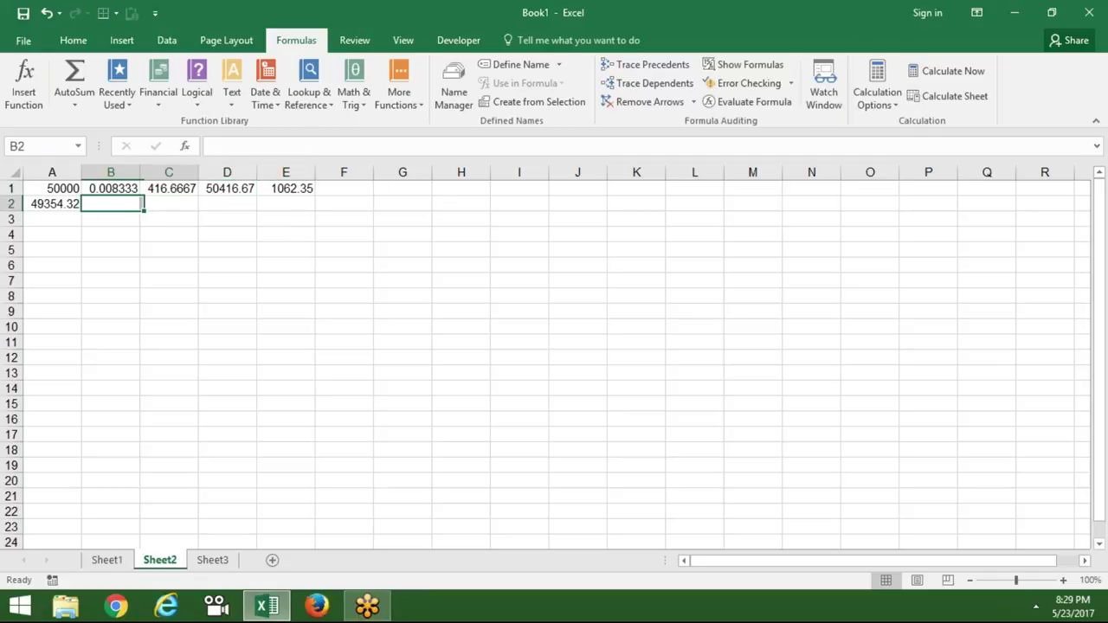
key(ctrl+d)
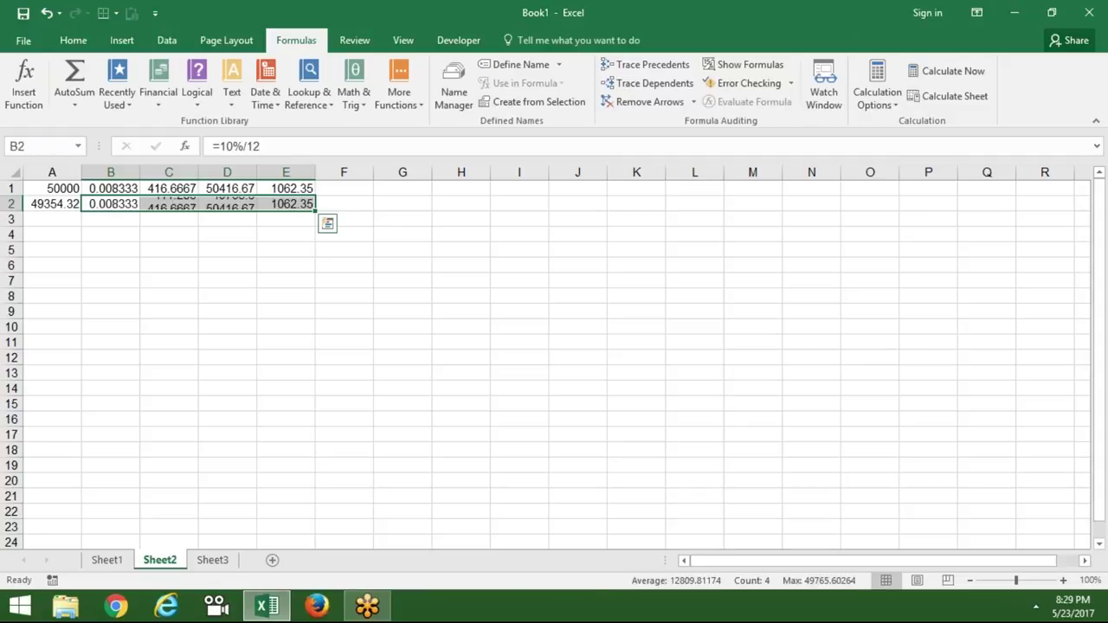
click(52, 205)
mouse_move(52, 205)
mouse_down()
mouse_move(286, 204)
mouse_move(313, 551)
mouse_move(313, 189)
mouse_up()
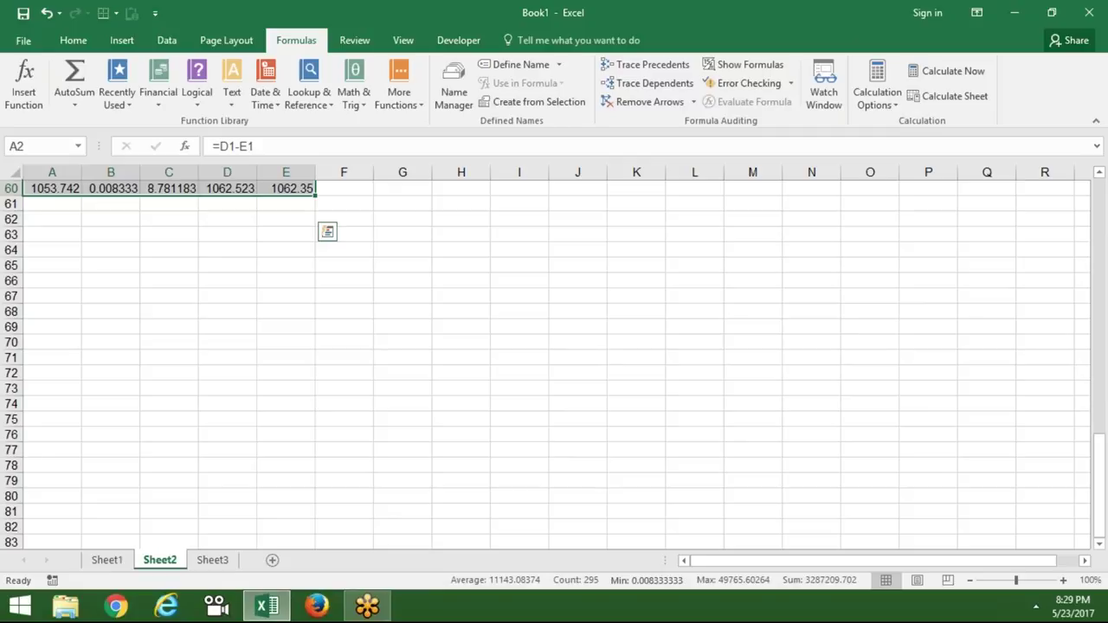
Check the row 60 formulas, ending with a 1062.523 total in D60.
click(161, 232)
key(Up)
key(Up)
key(Up)
key(Up)
key(Up)
key(Up)
key(Up)
key(Up)
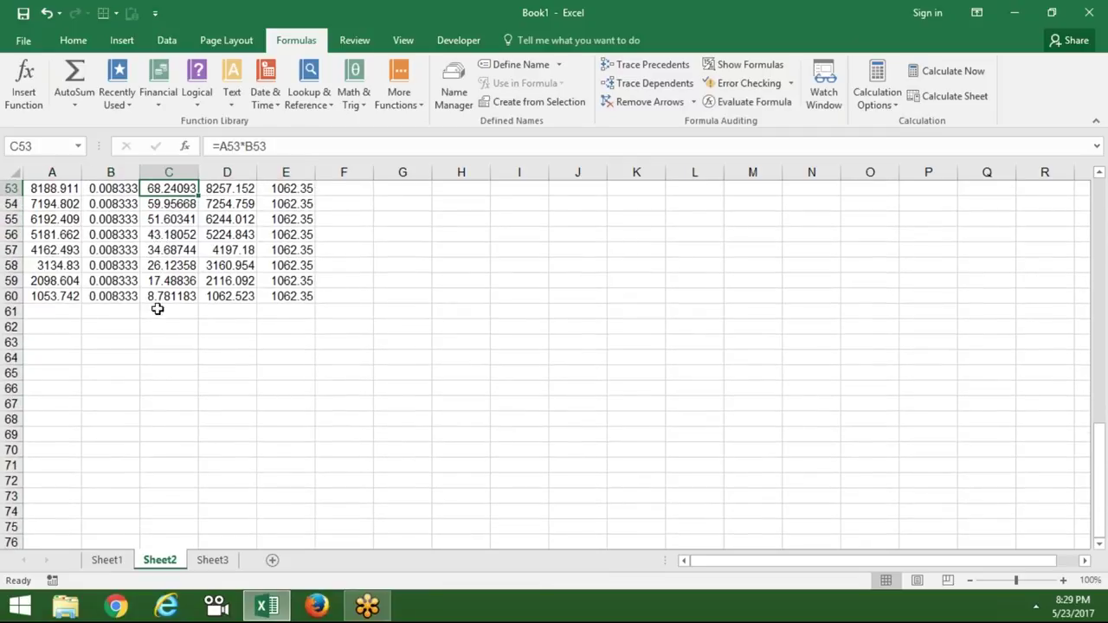
click(169, 296)
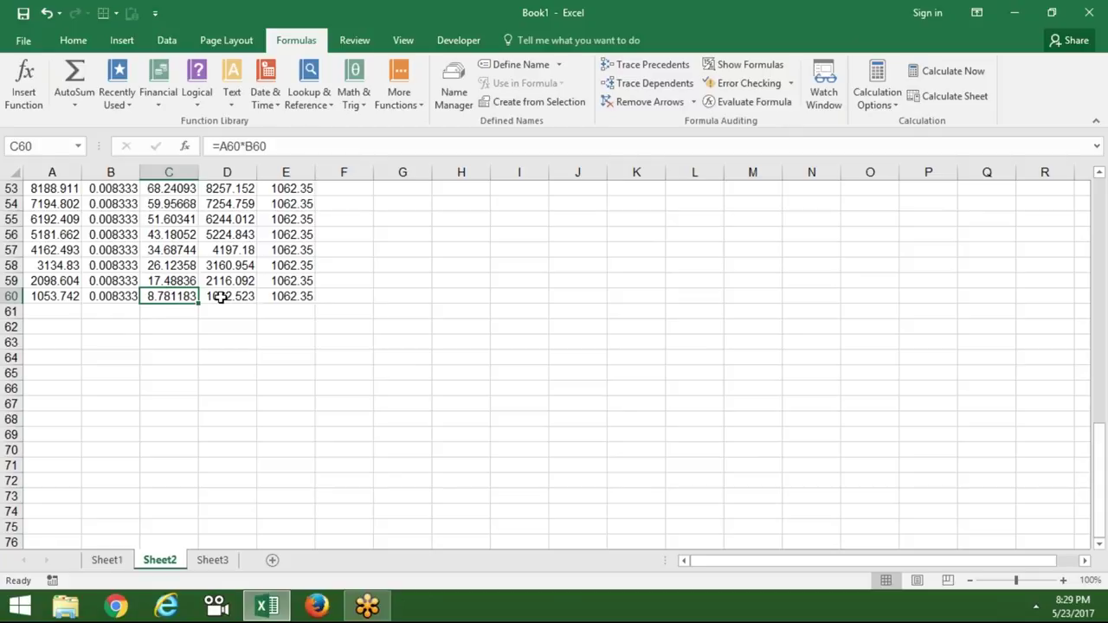
click(218, 296)
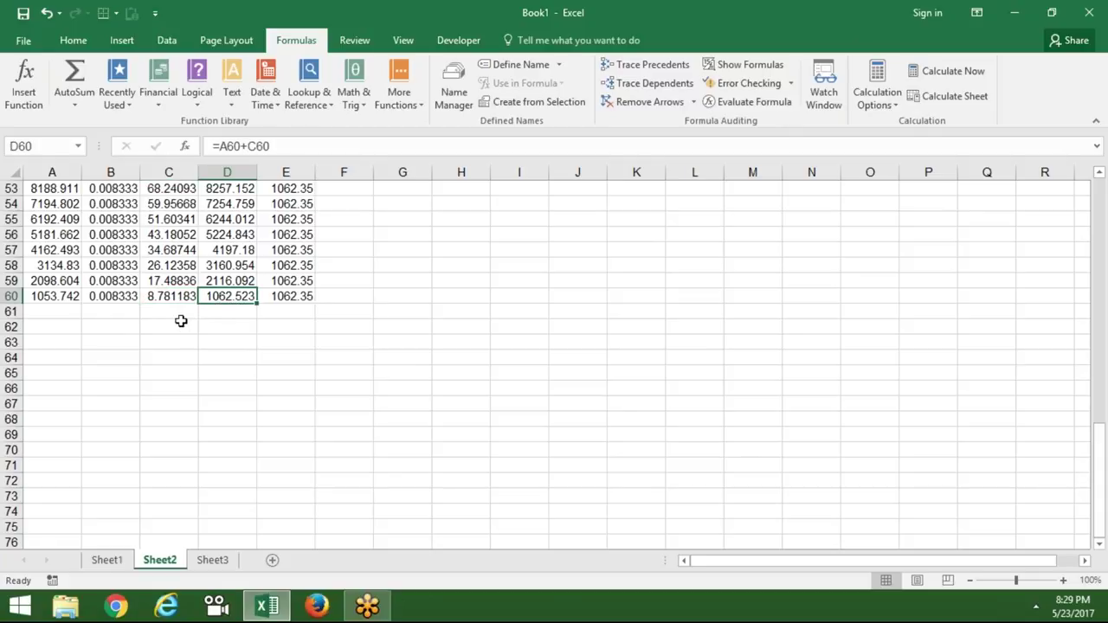
click(53, 299)
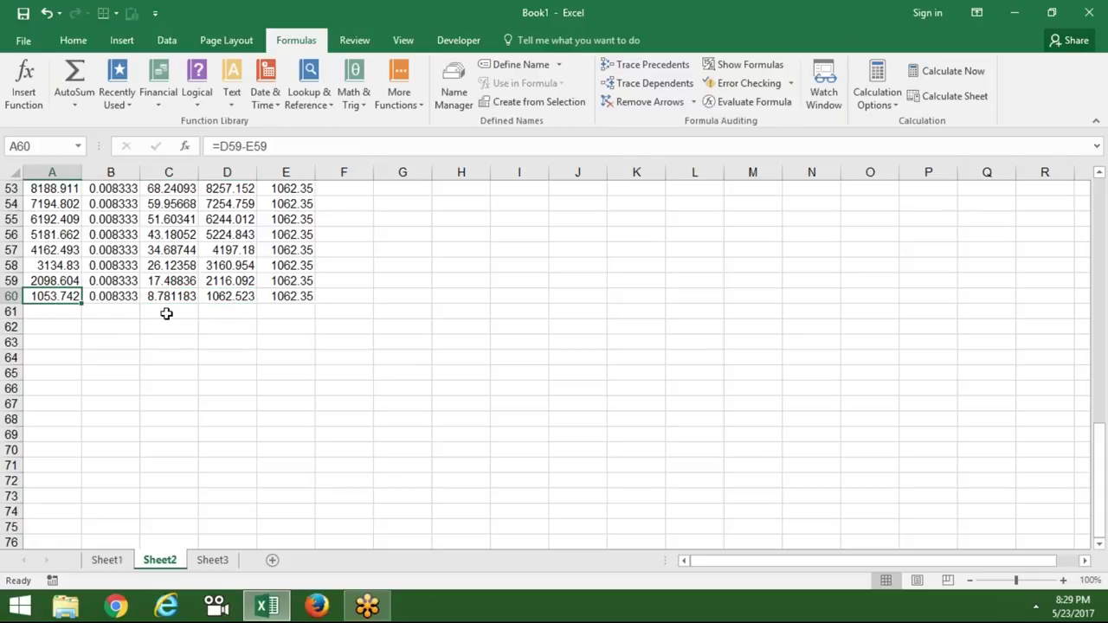
click(230, 296)
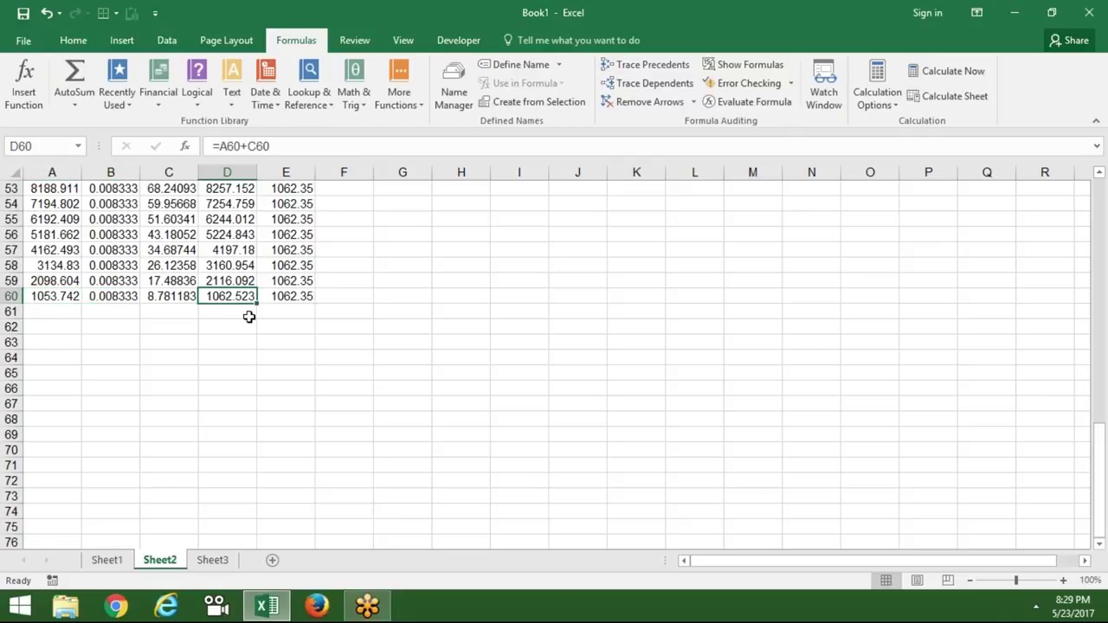
Add three decimal places to the Sheet1 EMI, showing $1,062.35224.
click(121, 560)
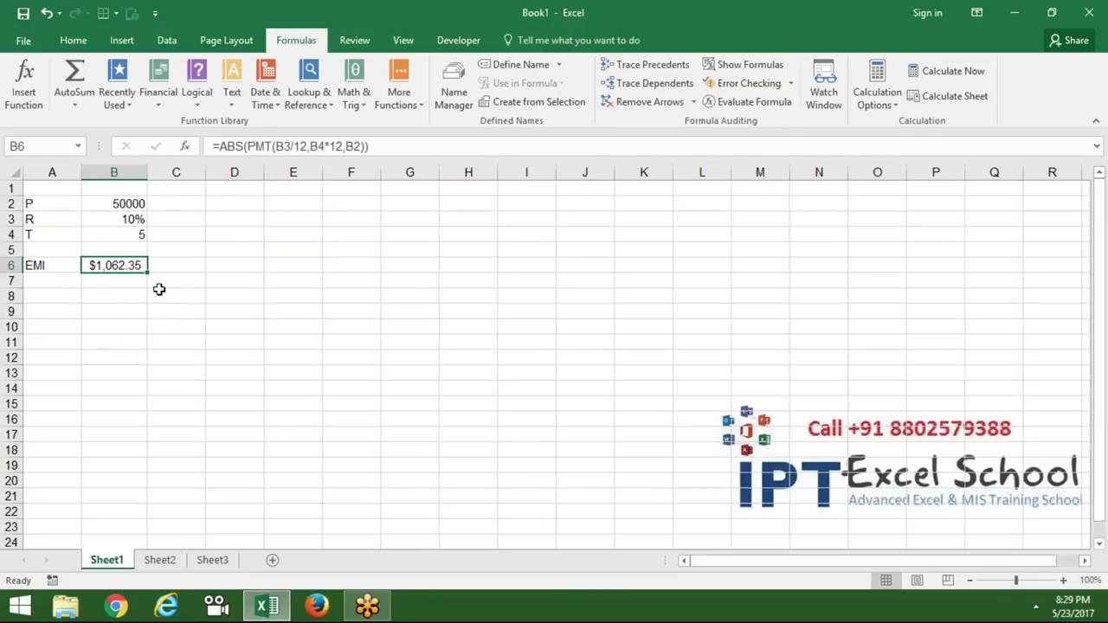
click(77, 42)
click(534, 96)
click(534, 96)
click(534, 97)
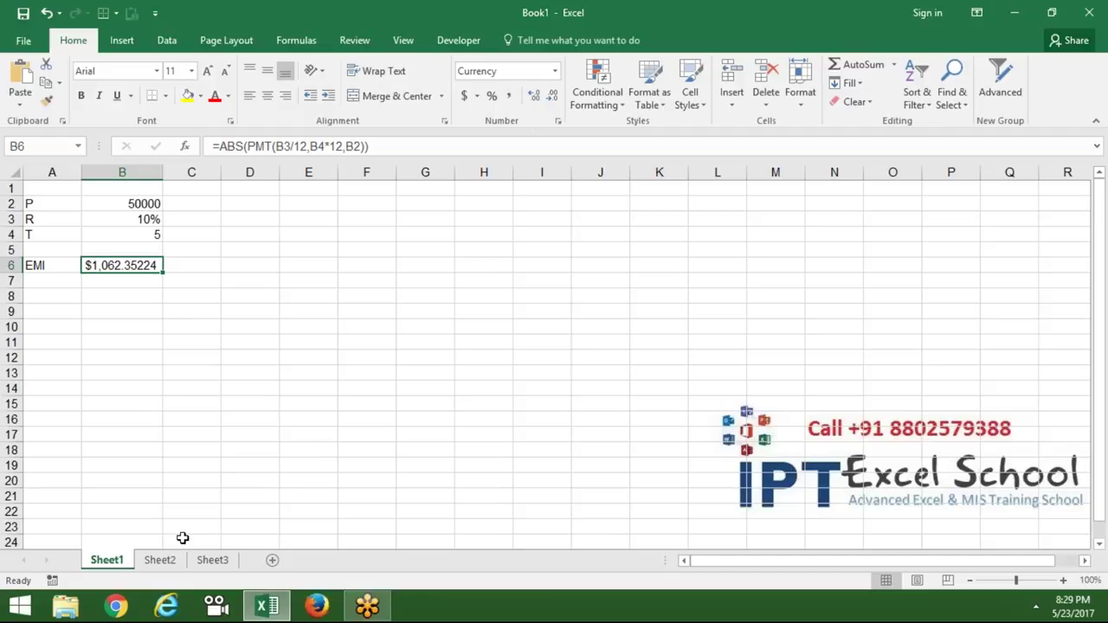
Compare both sheets, then return to the top of Sheet2's amortization table.
click(161, 561)
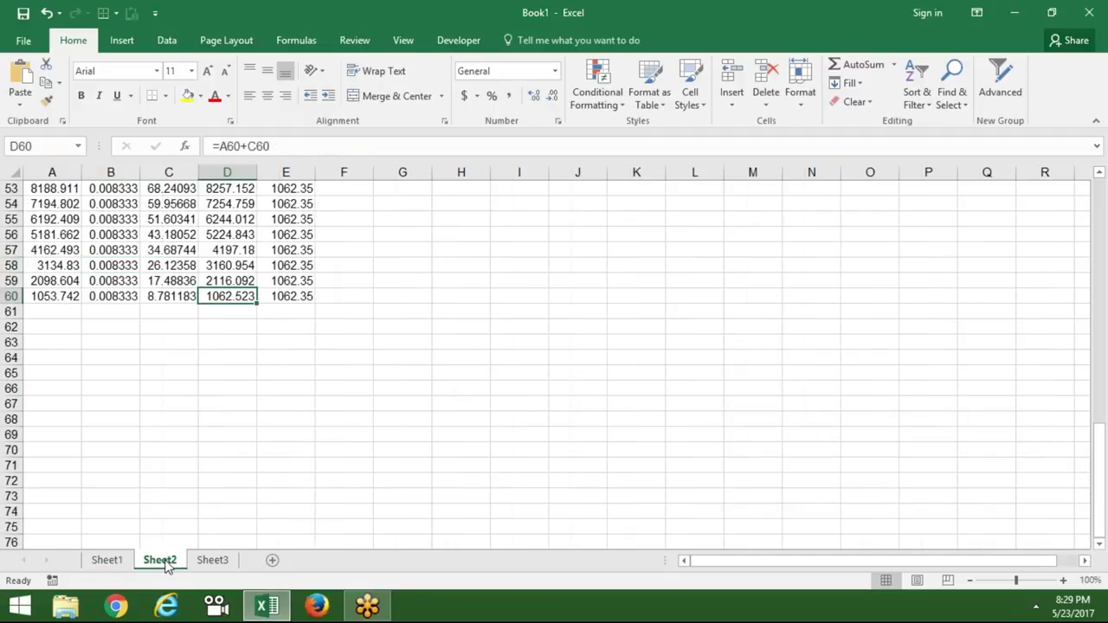
click(120, 563)
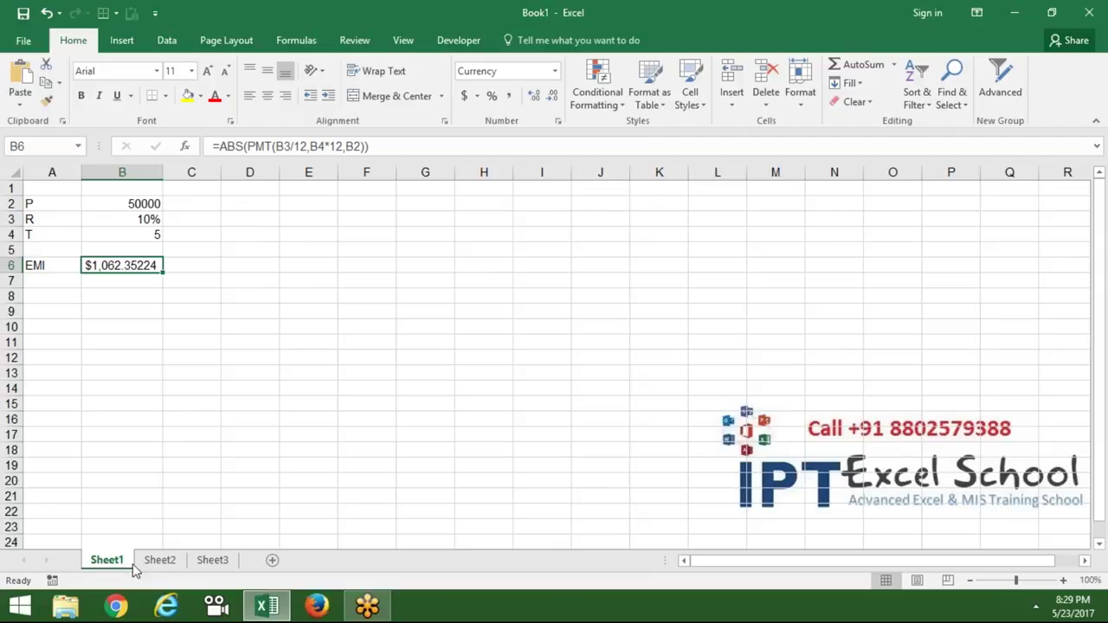
click(151, 563)
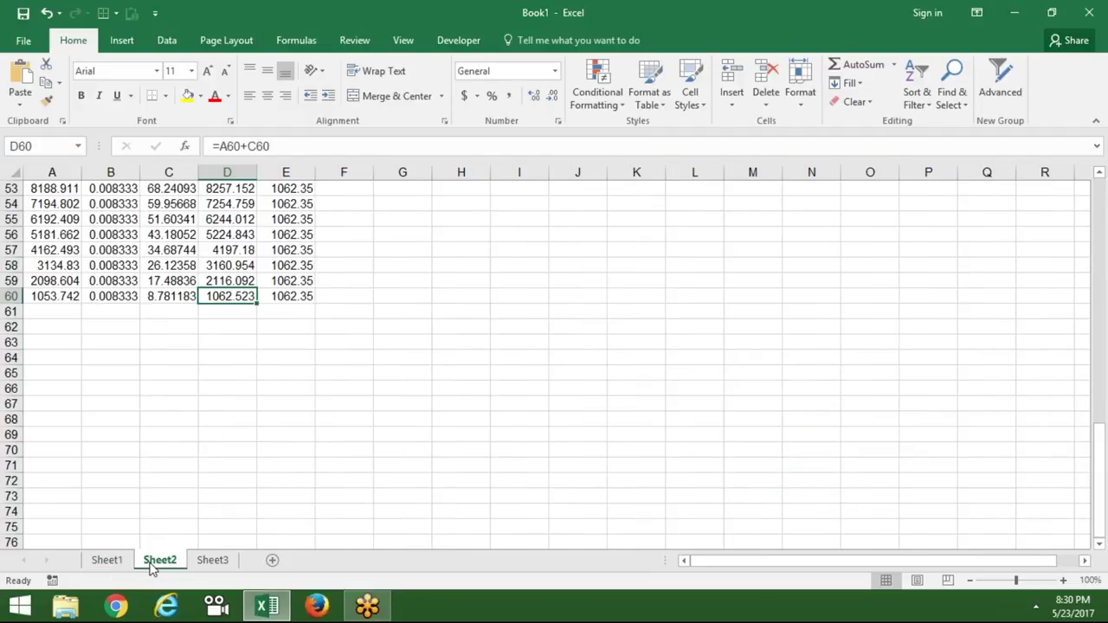
key(ctrl+Up)
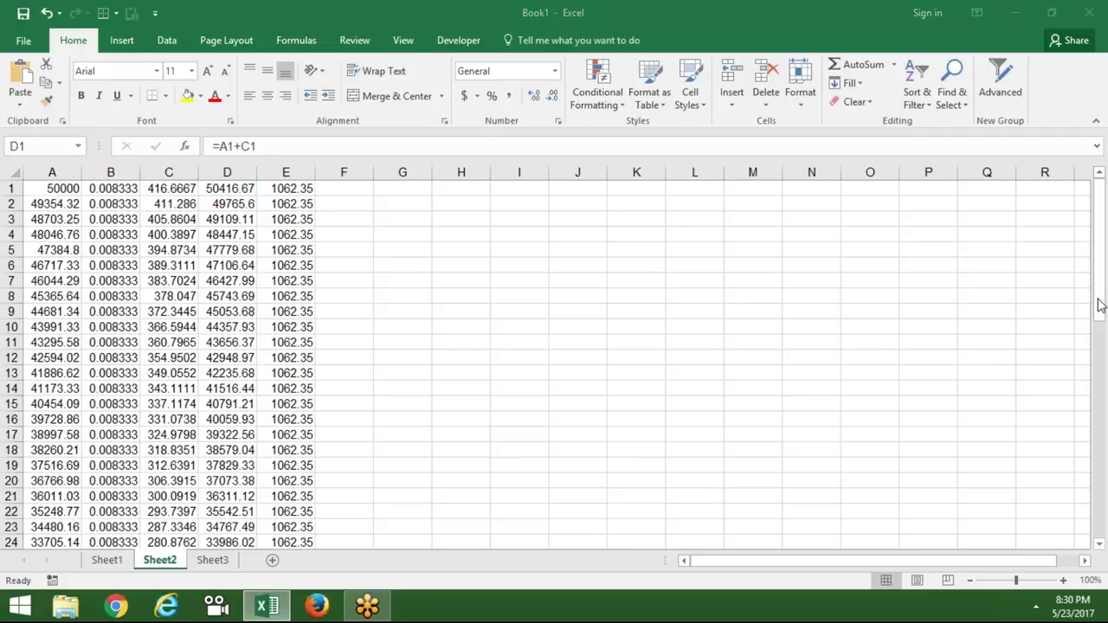
click(279, 188)
click(279, 187)
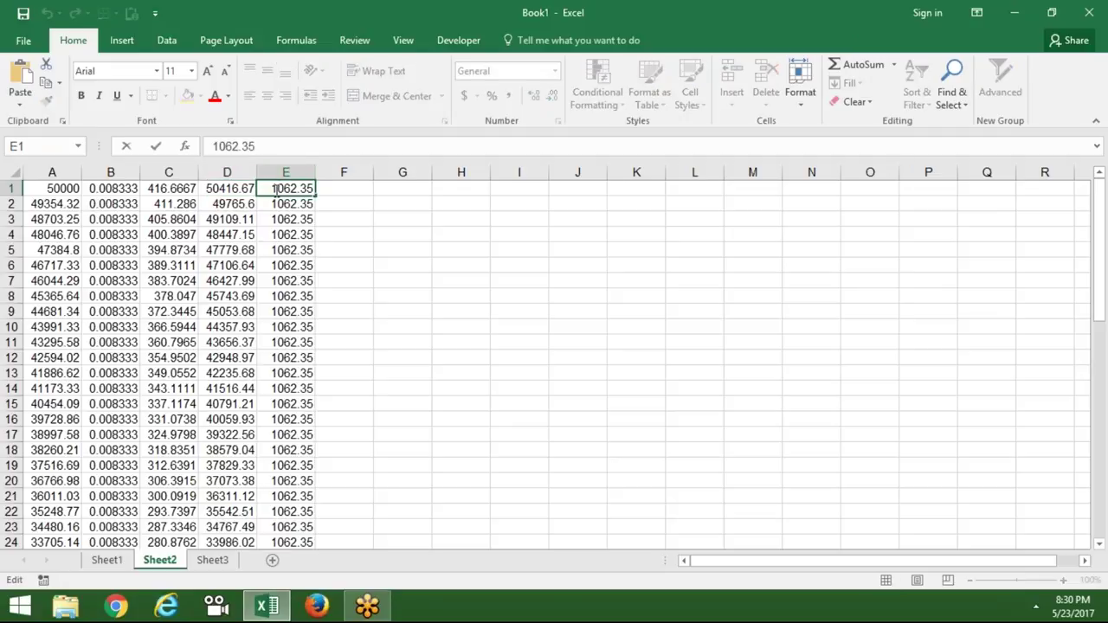
click(276, 203)
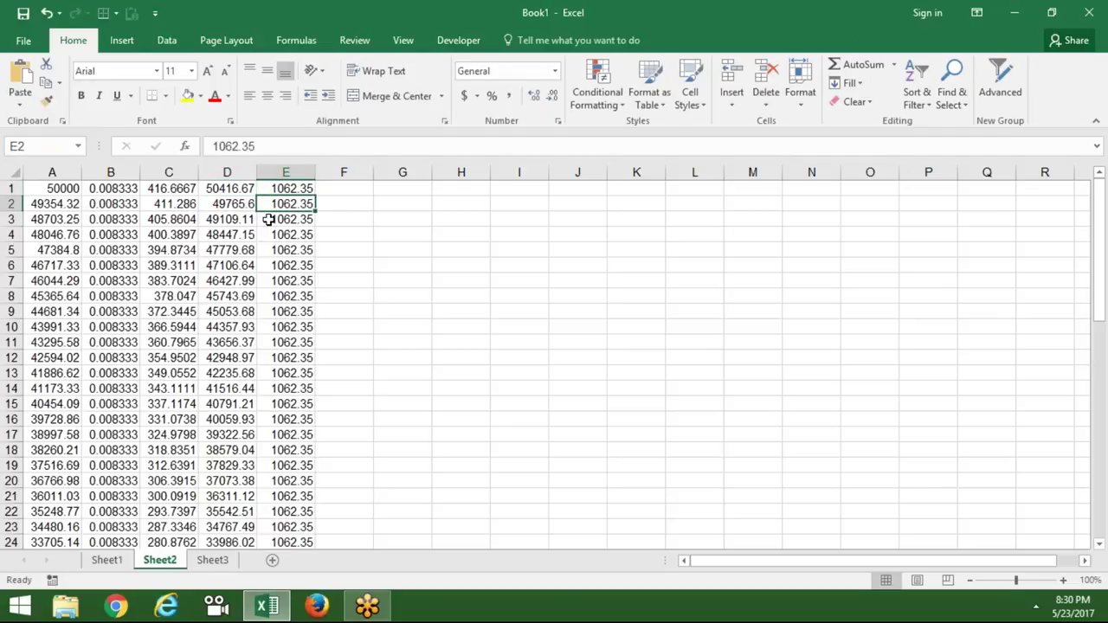
click(270, 220)
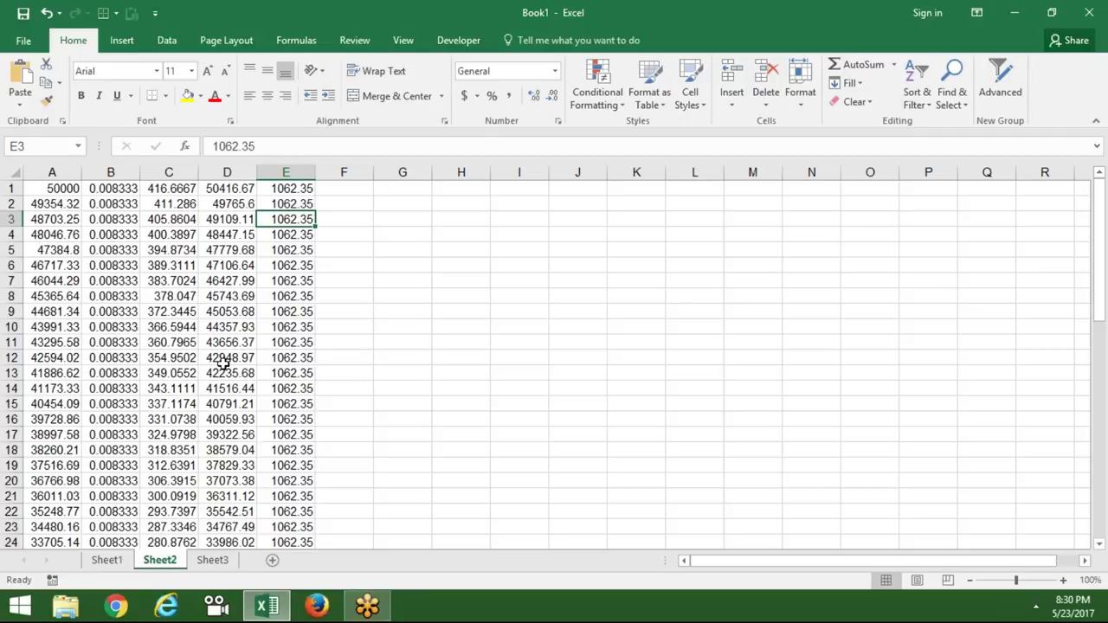
key(ctrl+Down)
key(Left)
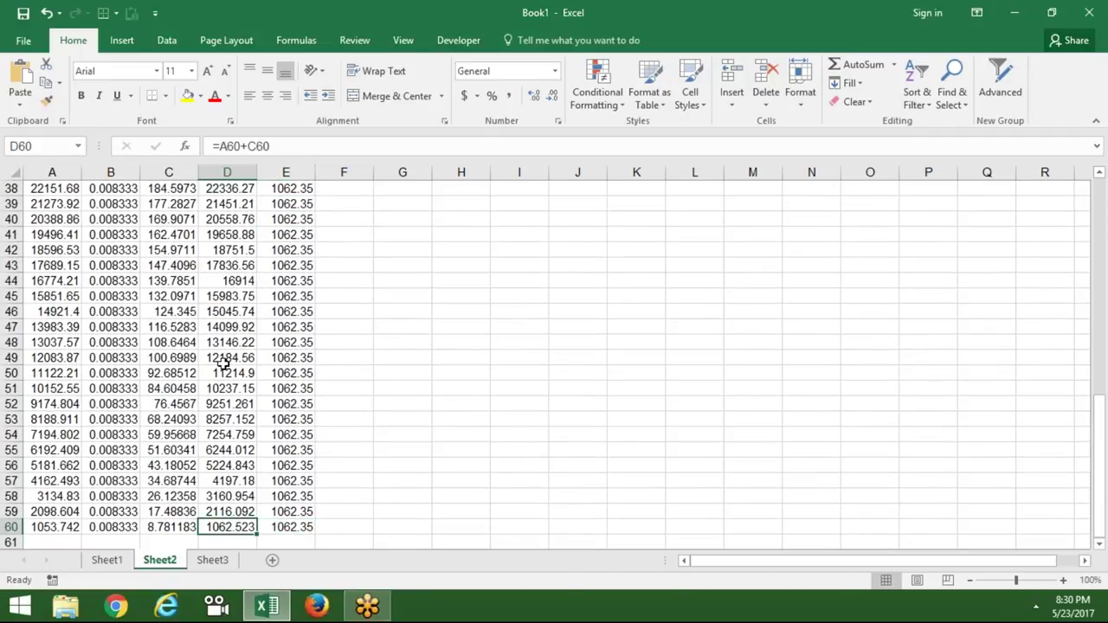
key(shift+Right)
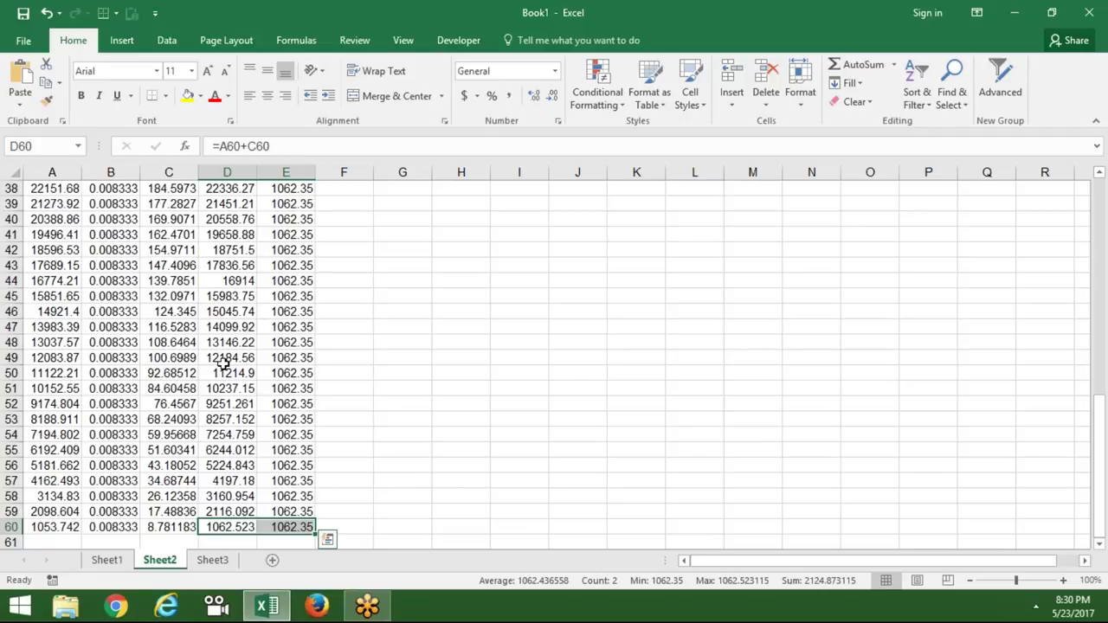
key(Up)
key(Right)
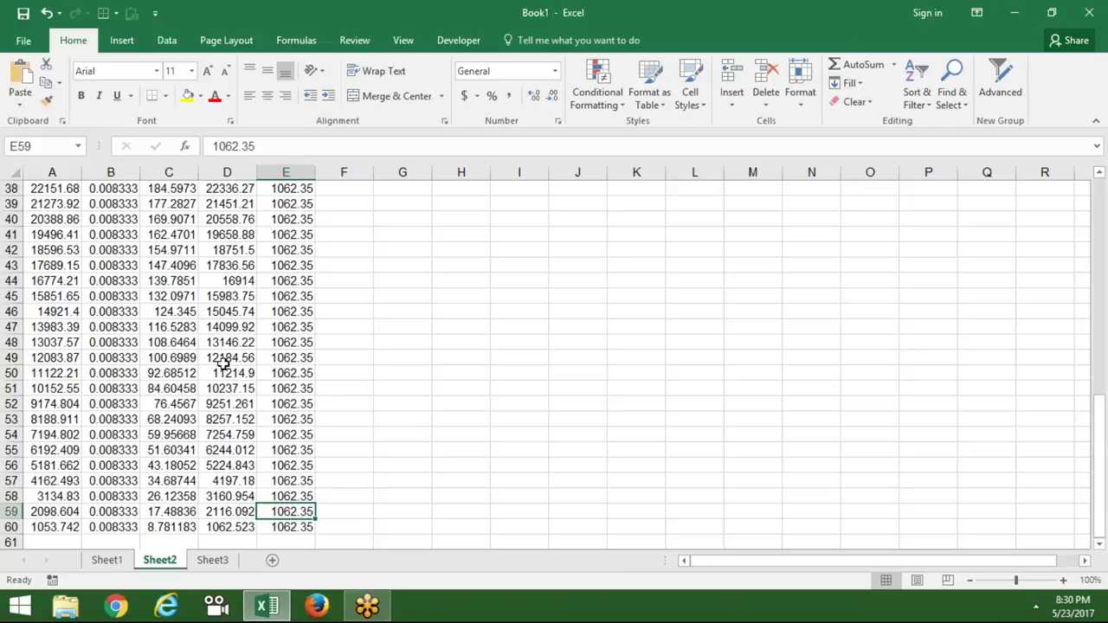
key(ctrl+Up)
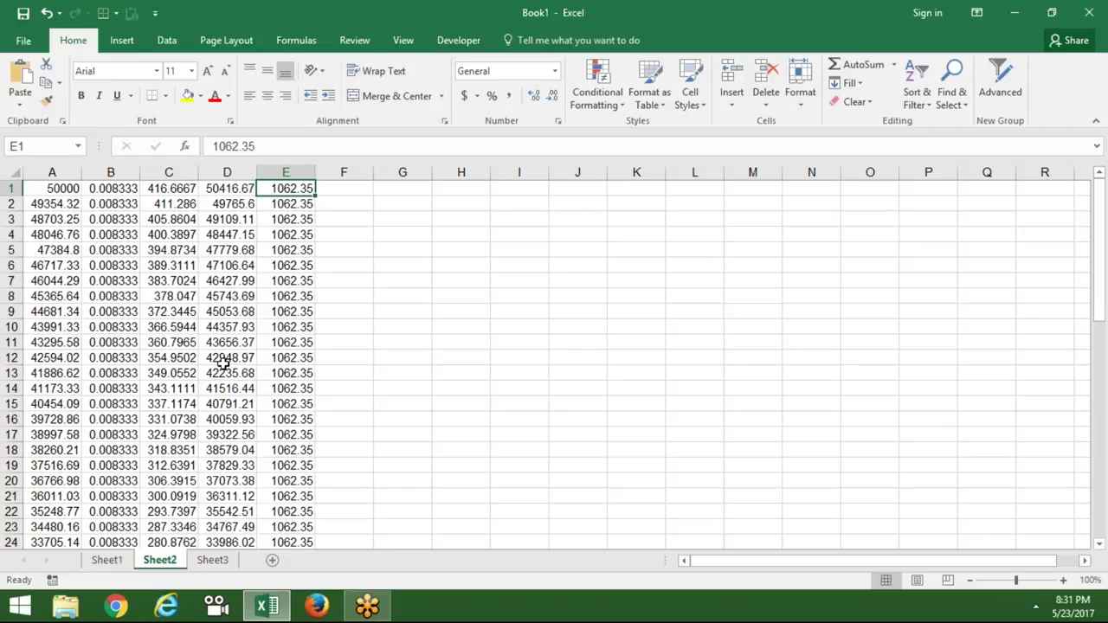
Return to Sheet1 and review B6's EMI formula beside the P 50000, R 10%, T 5 inputs.
click(110, 562)
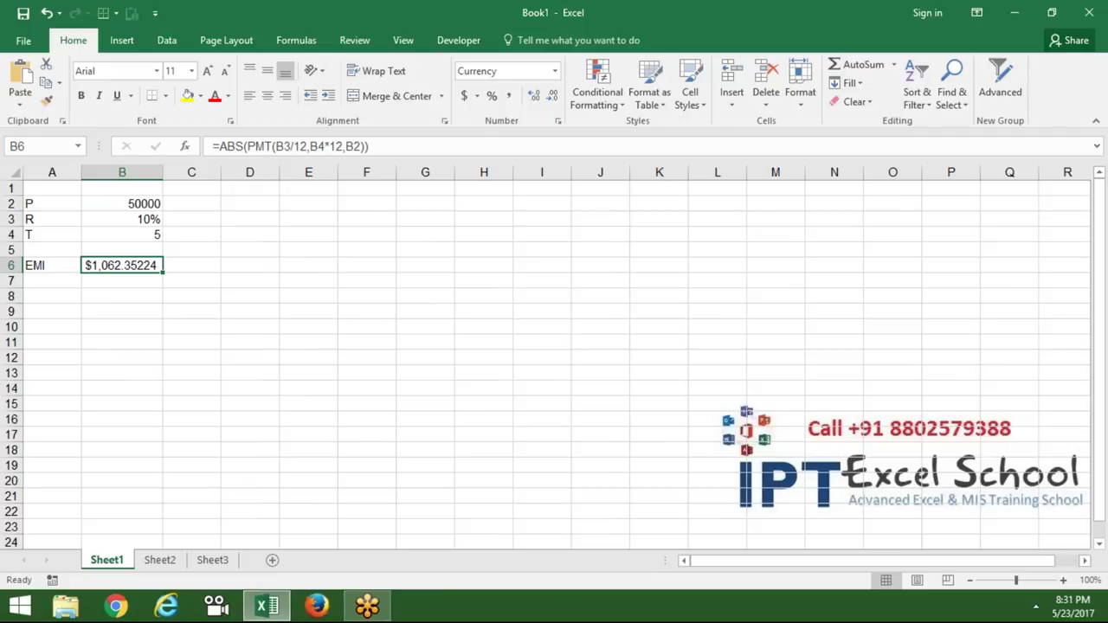
click(88, 315)
click(66, 309)
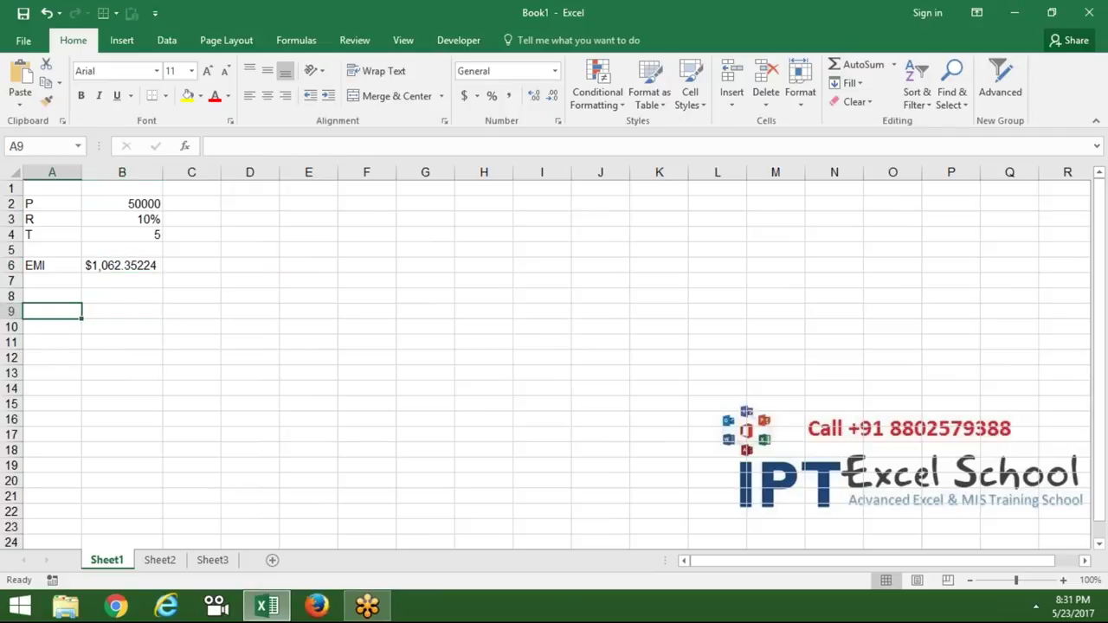
click(122, 265)
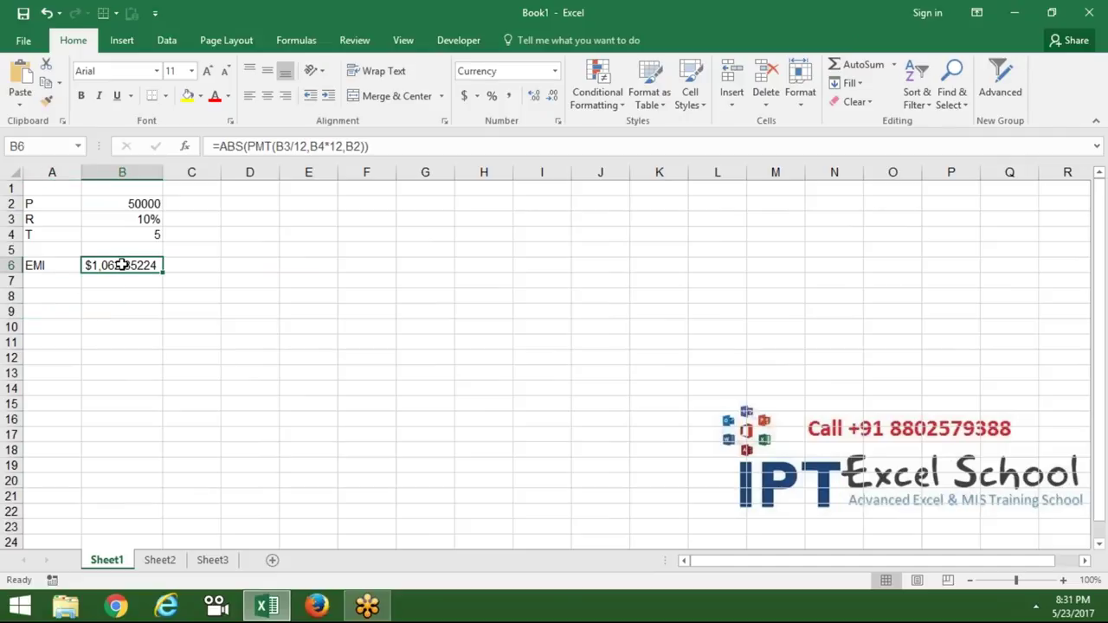
drag(51, 203, 153, 236)
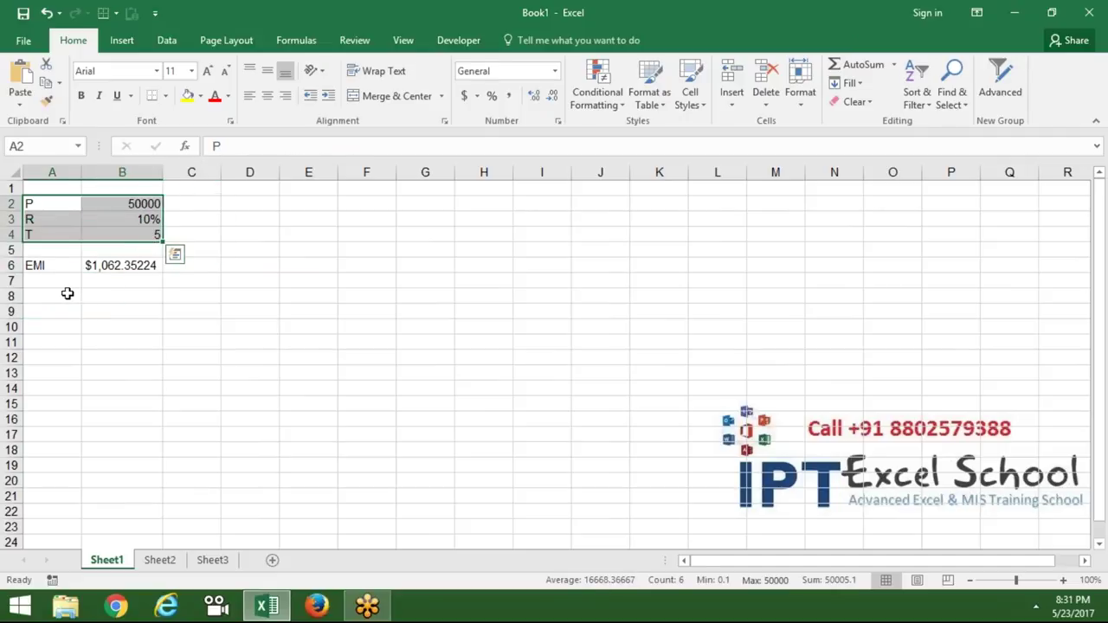
click(67, 295)
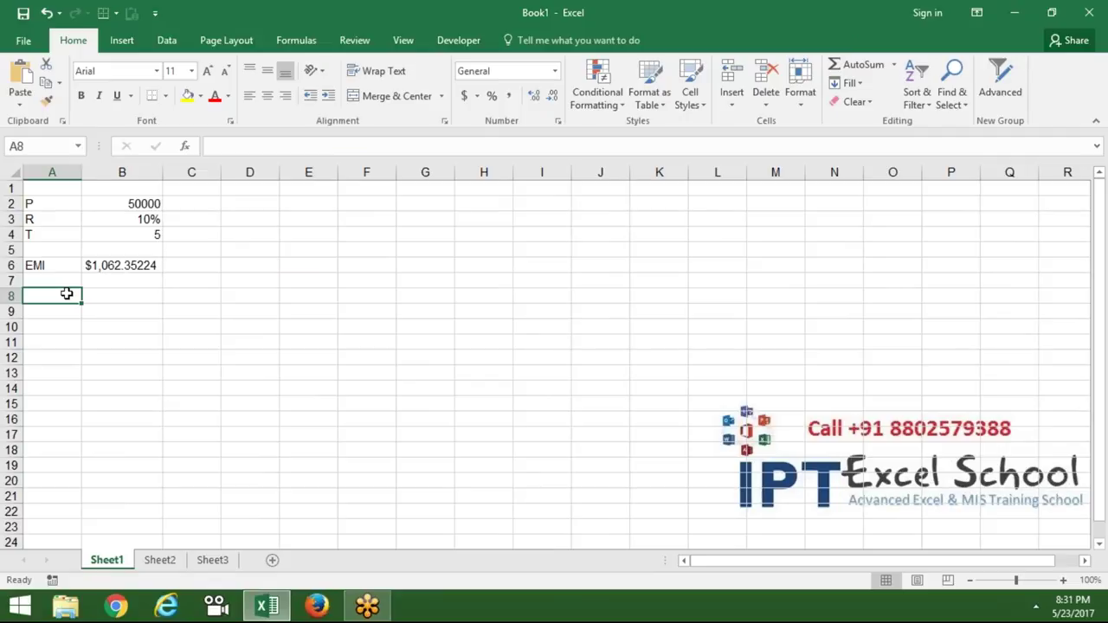
Enter FV 50000 in row 8 and R 7% in row 9.
text(FV)
key(Tab)
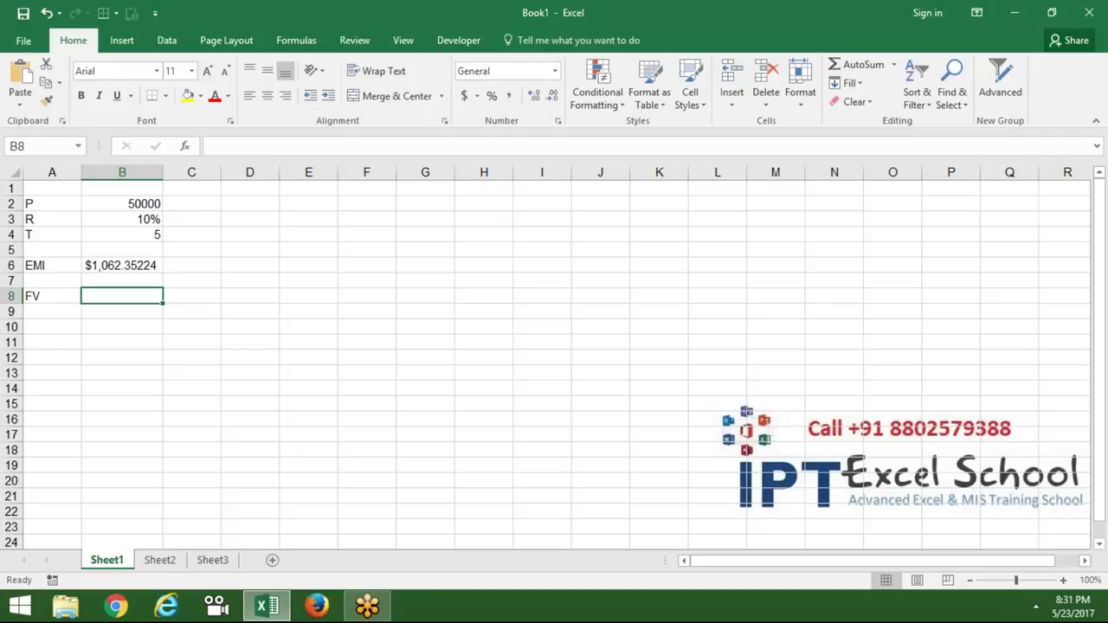
text(50000)
key(Return)
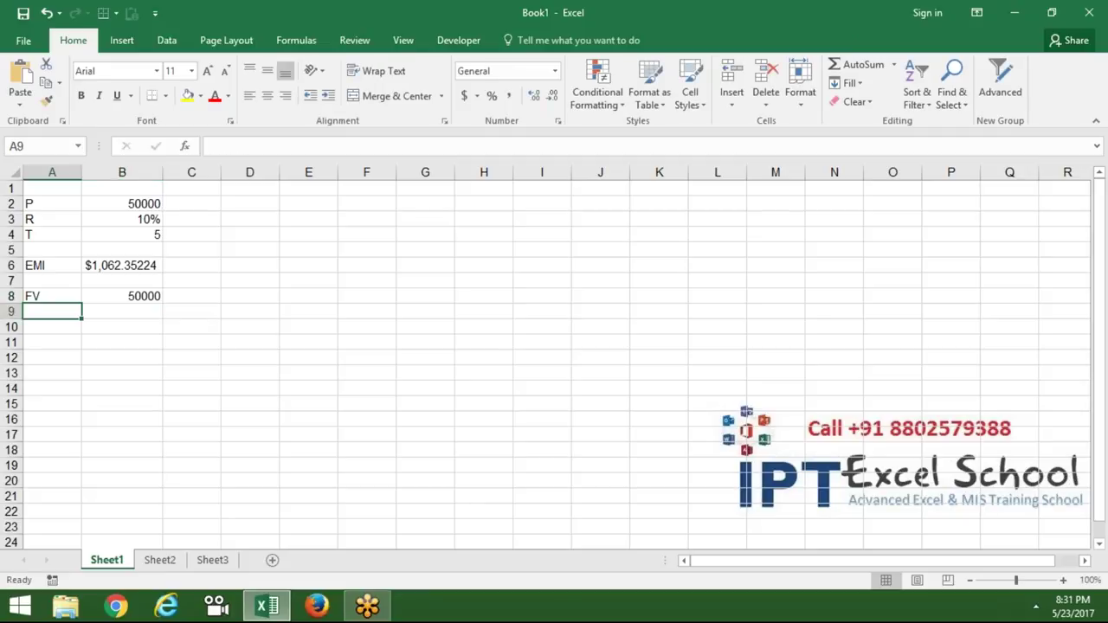
text(R)
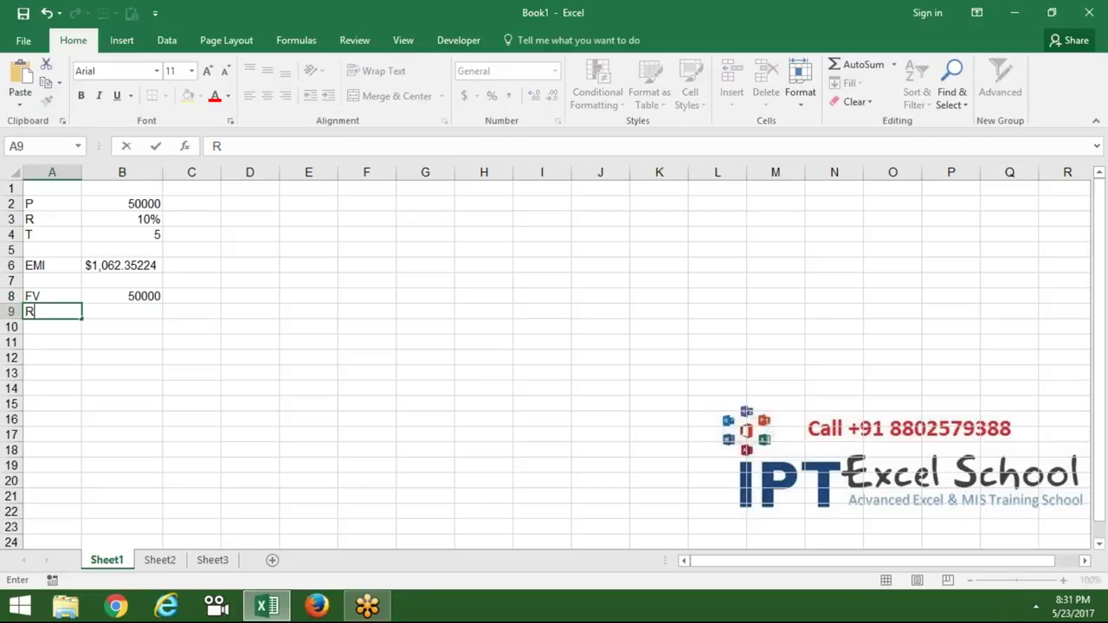
key(Tab)
text(7)
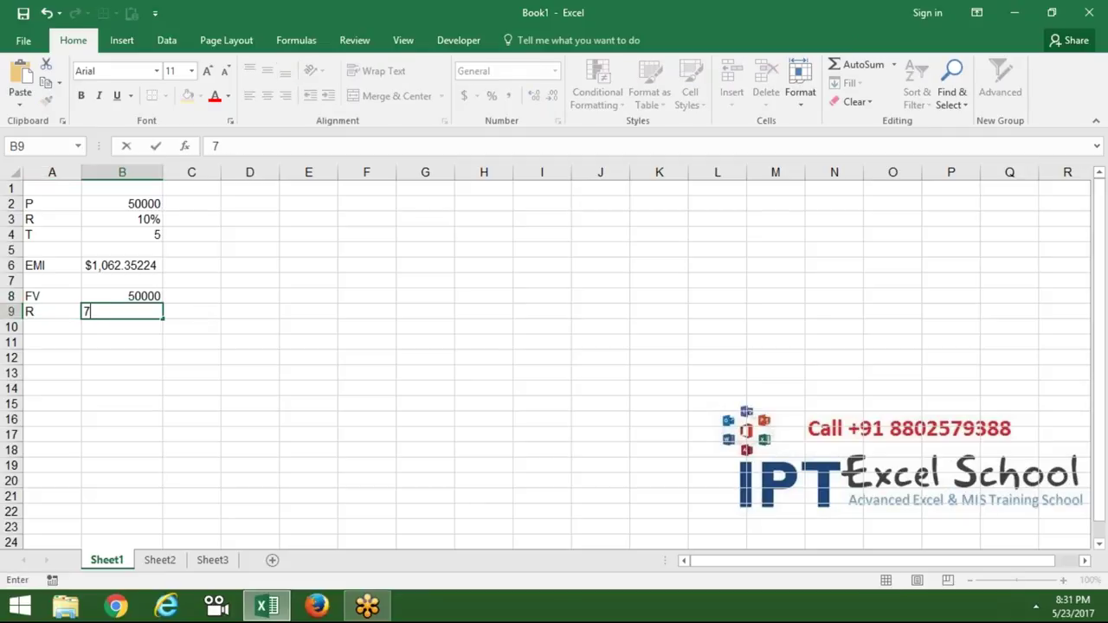
text(%)
key(Return)
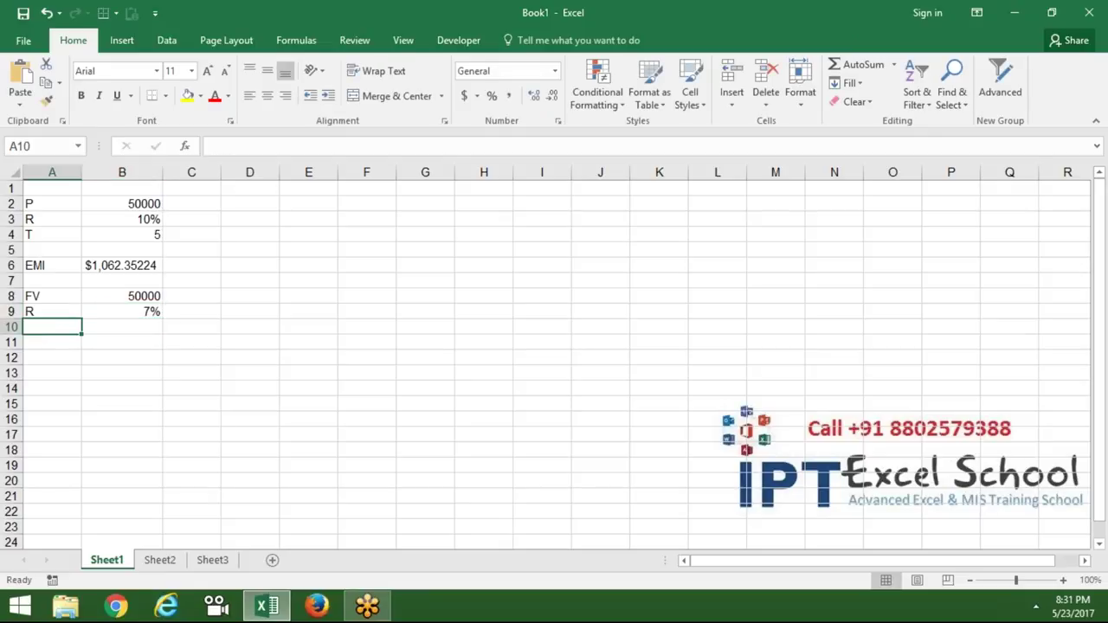
Enter T 3 in row 10 and label A12 as EMI.
text(T)
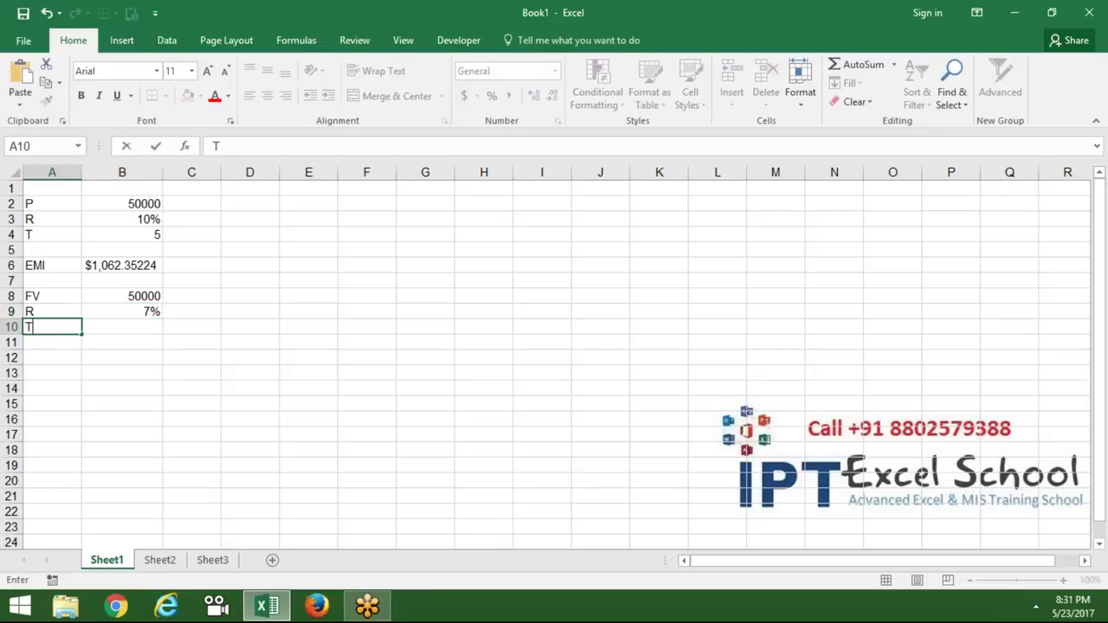
key(Tab)
text(3)
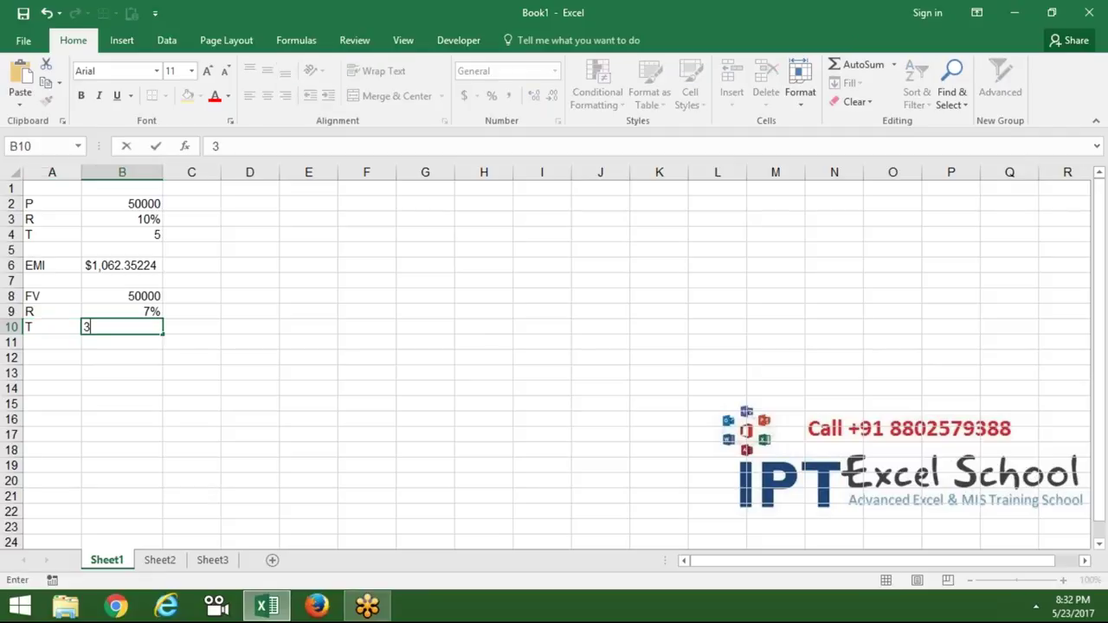
key(Down)
key(Down)
key(Left)
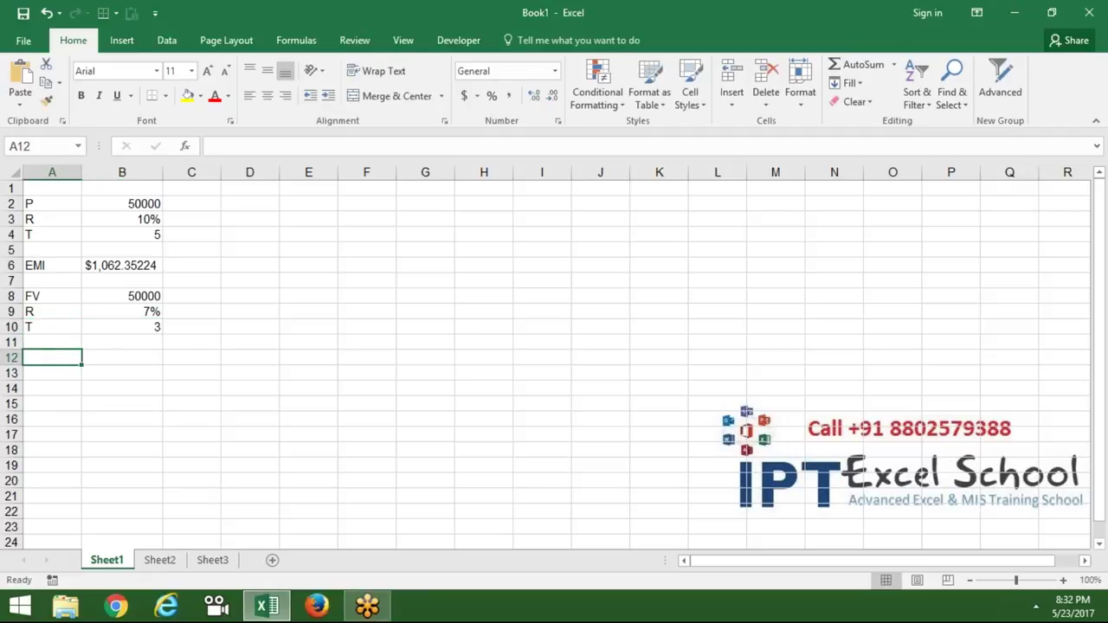
text(EMI)
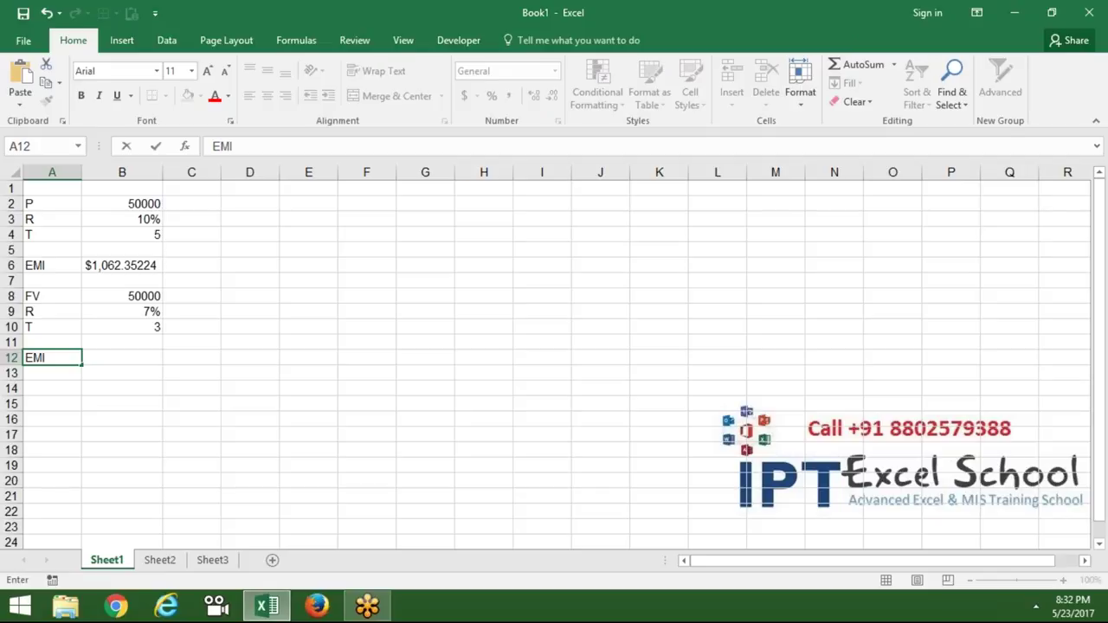
key(Tab)
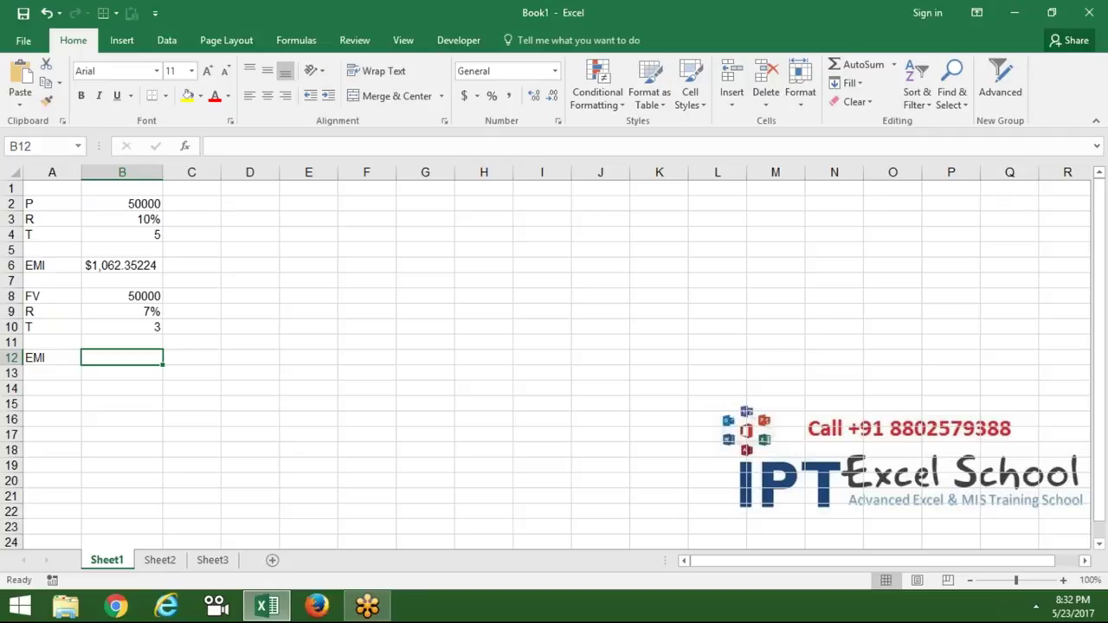
Check the principal in B2 and the PMT formula in B6, then select B12.
click(115, 205)
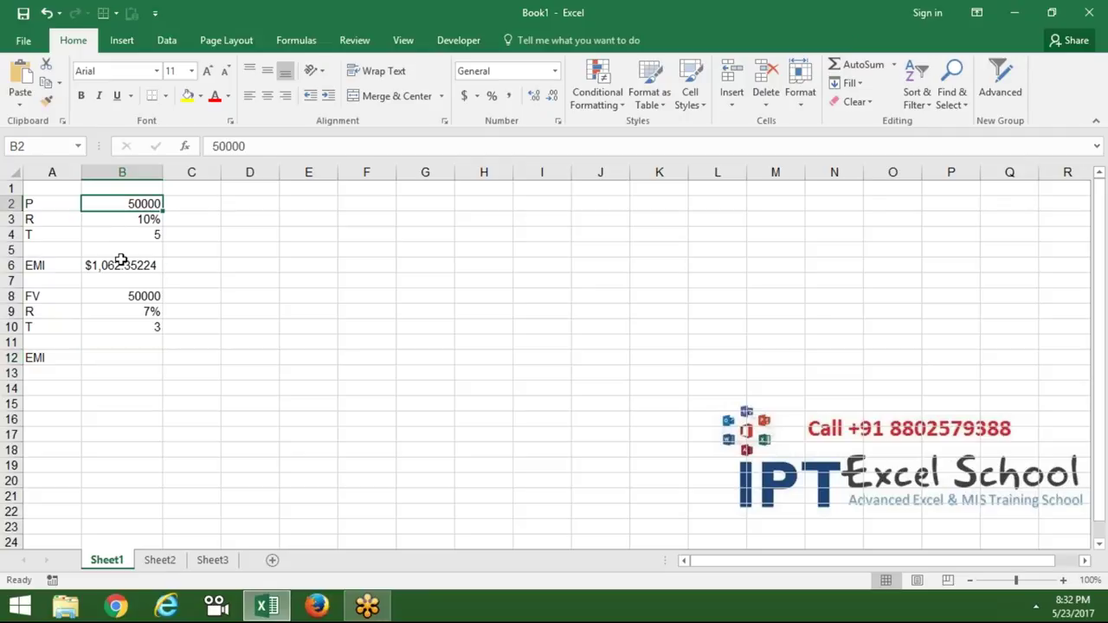
click(118, 264)
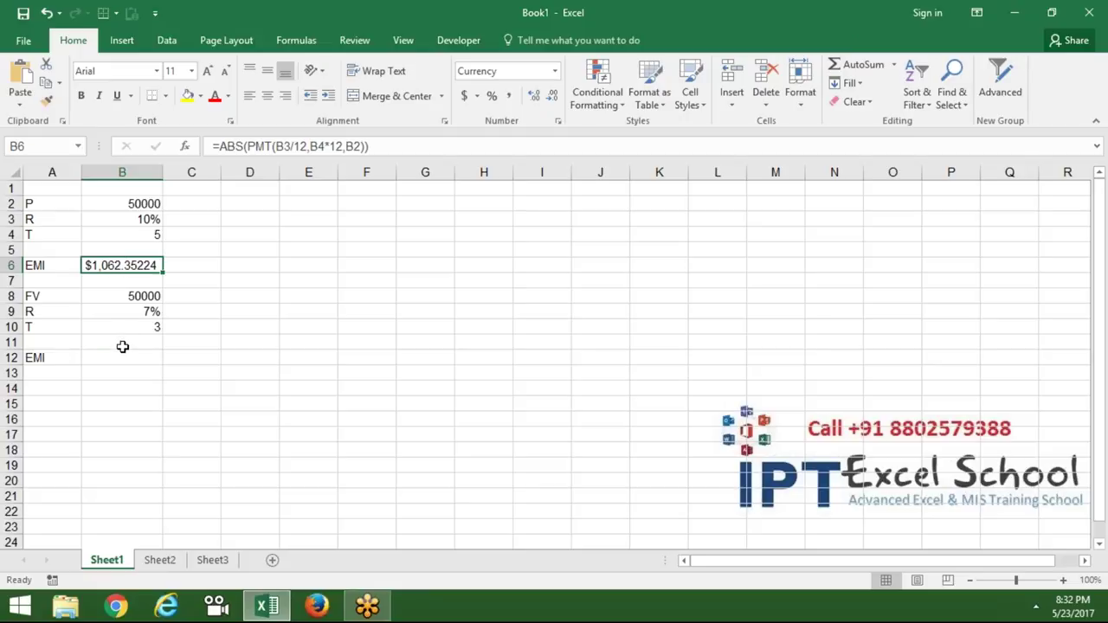
click(121, 354)
text(=)
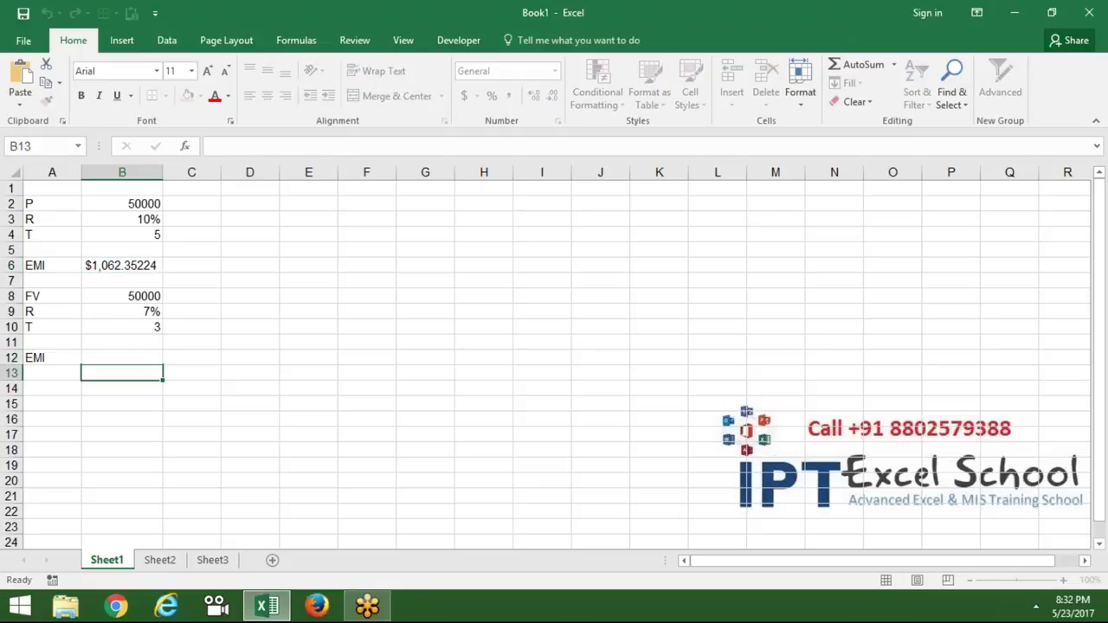
key(Return)
key(Up)
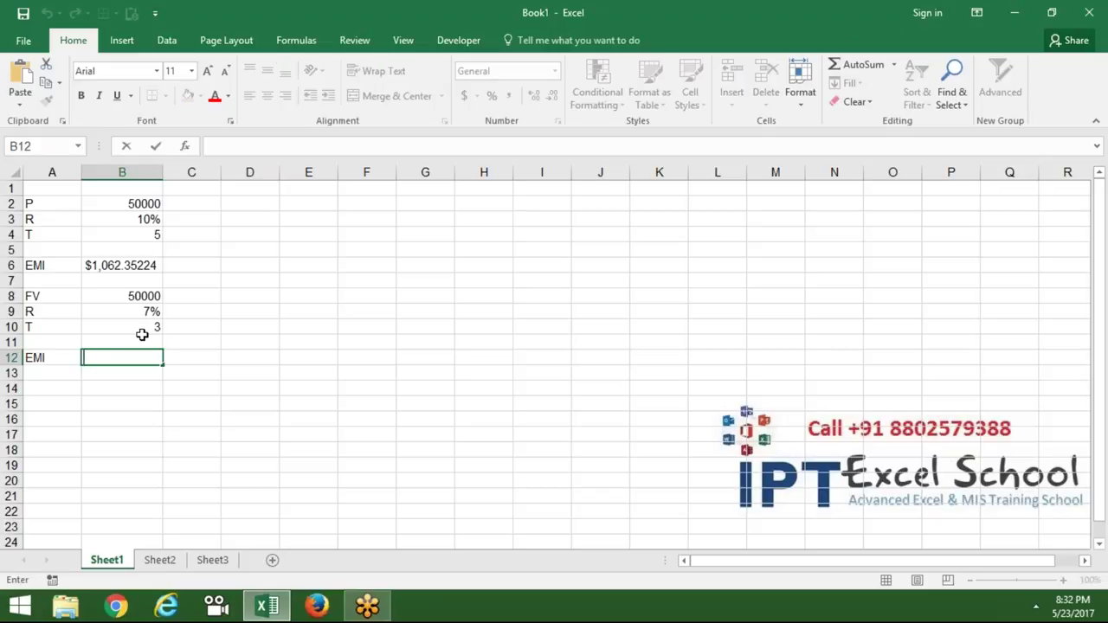
Enter =PMT(B9/12,B10*12,,B8) in B12, giving ($1,252.19).
text(=pmt)
key(Tab)
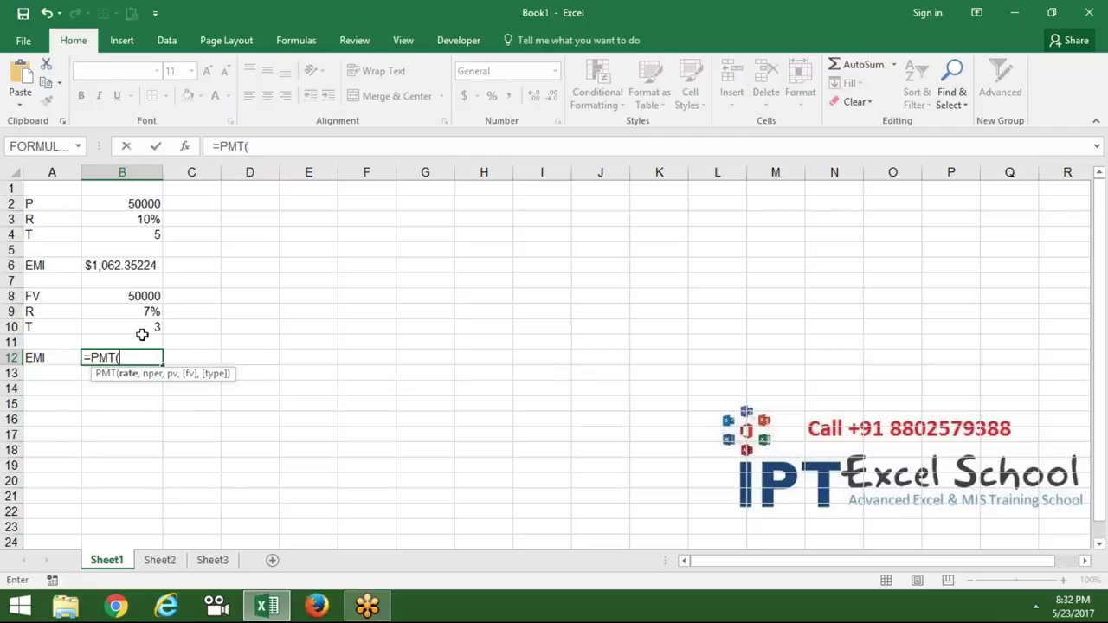
click(141, 313)
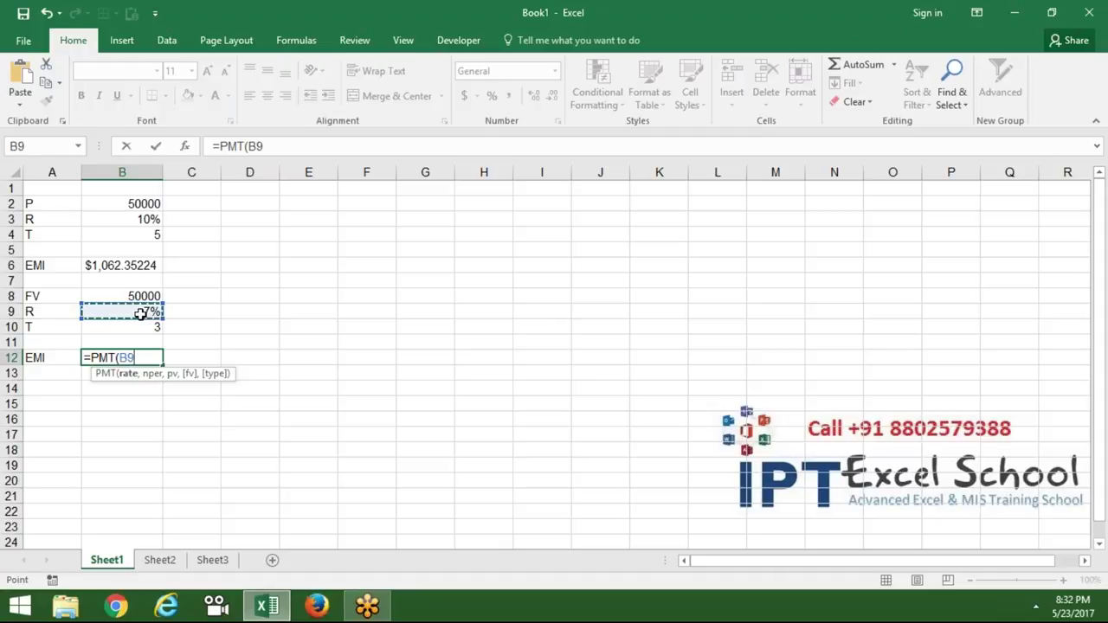
text(/12,)
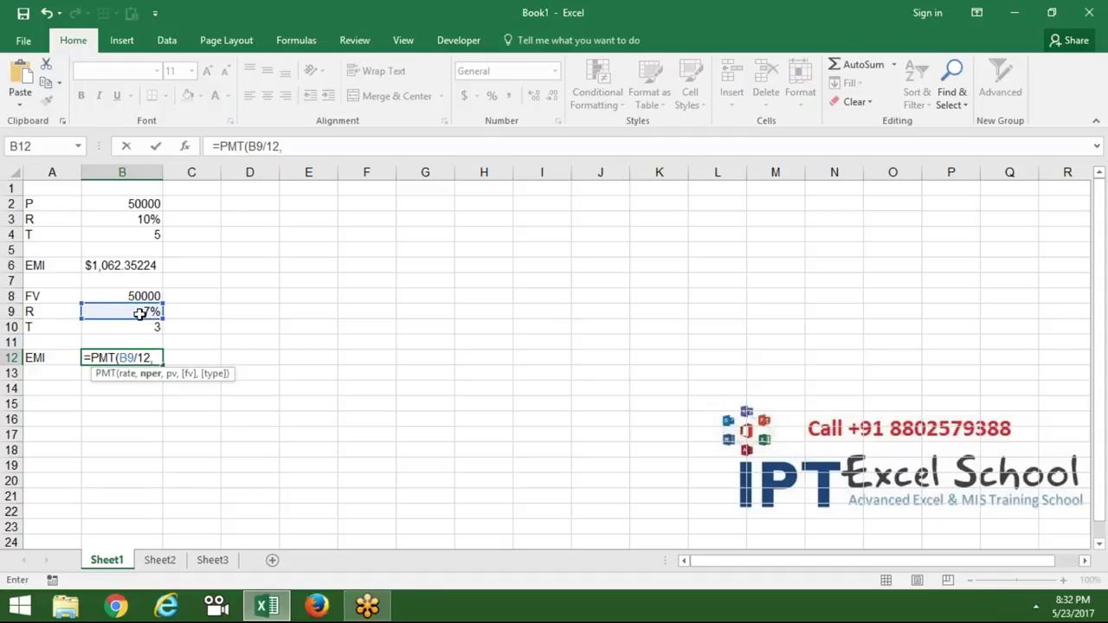
click(149, 325)
text(*12,)
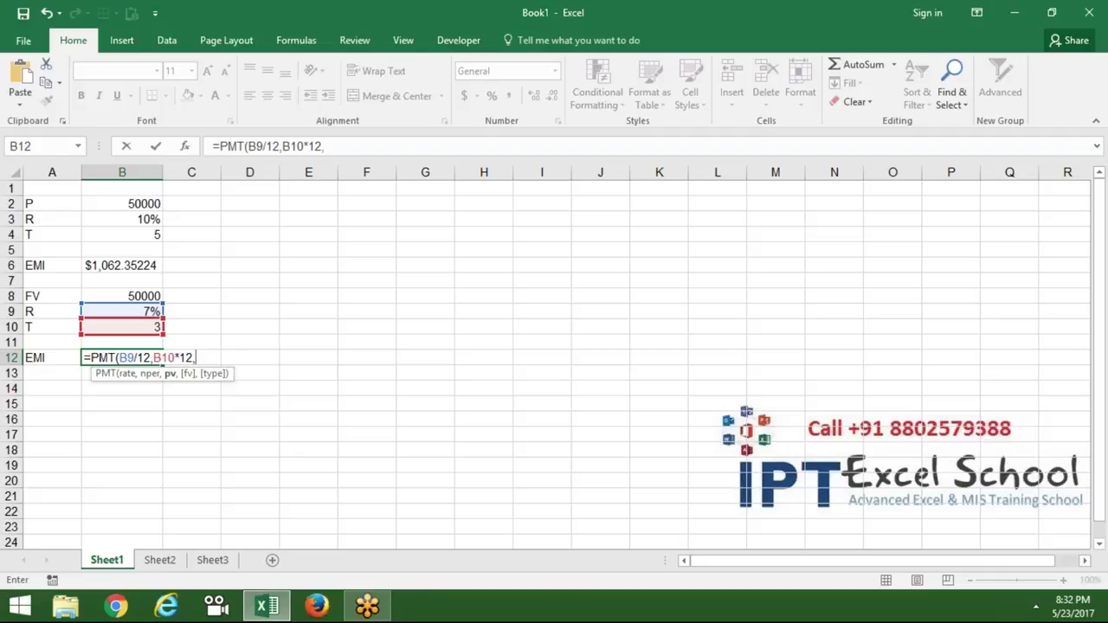
text(,)
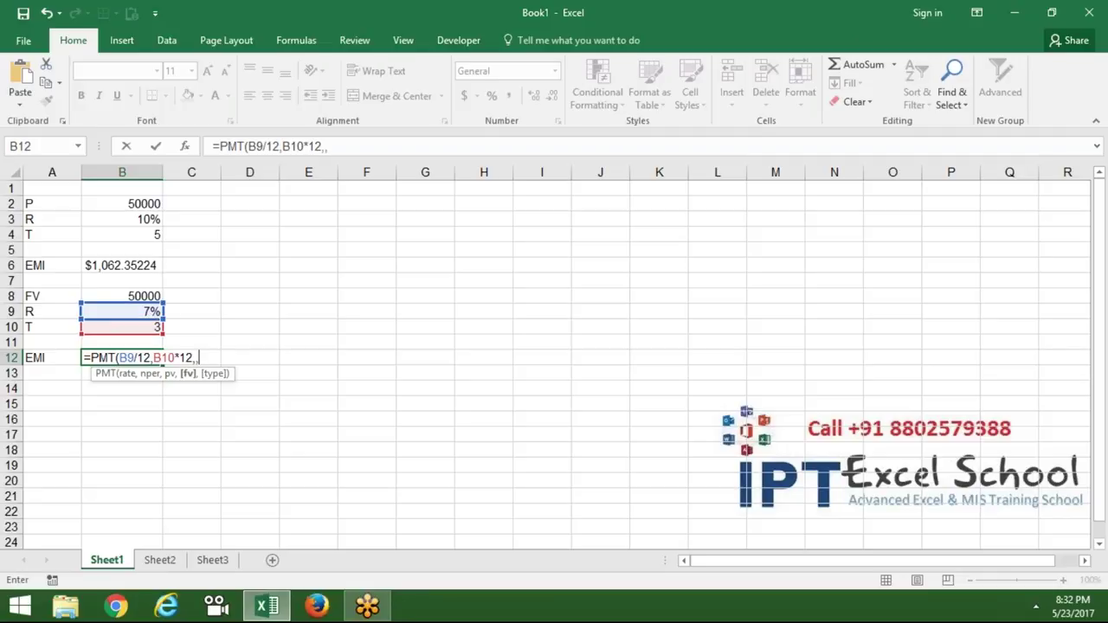
click(152, 297)
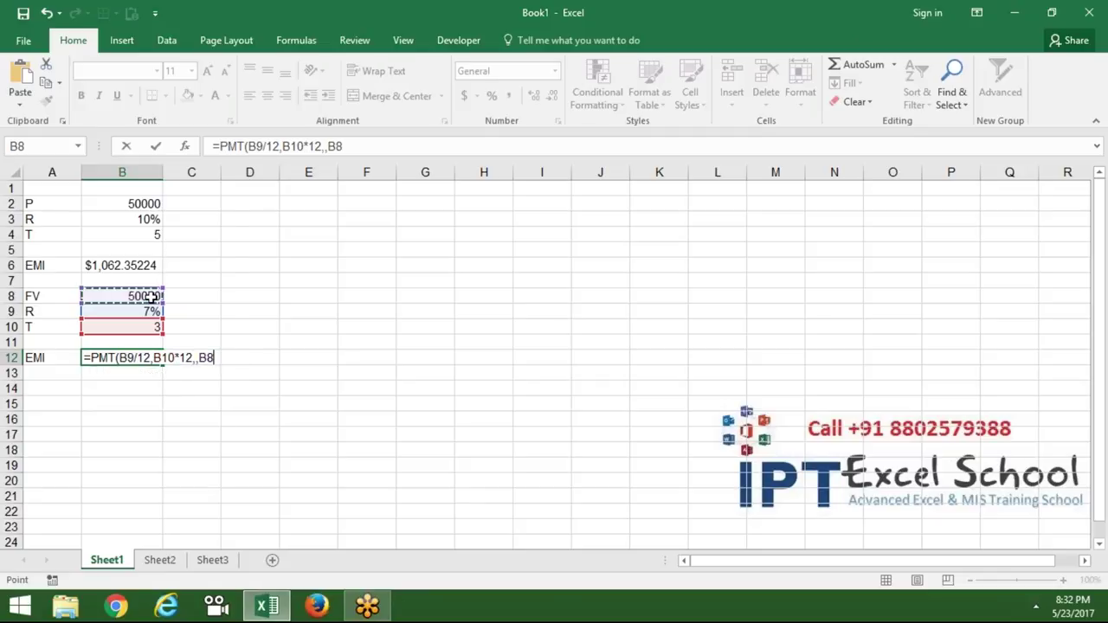
key(Return)
key(Up)
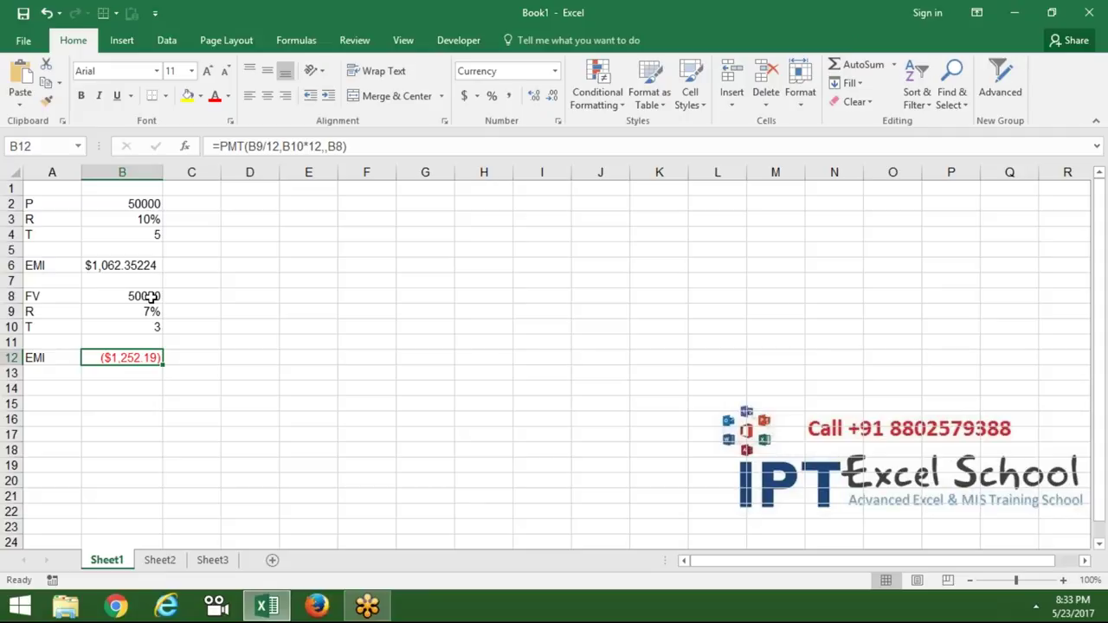
Enter EMI 2000 in row 15.
key(Down)
key(Down)
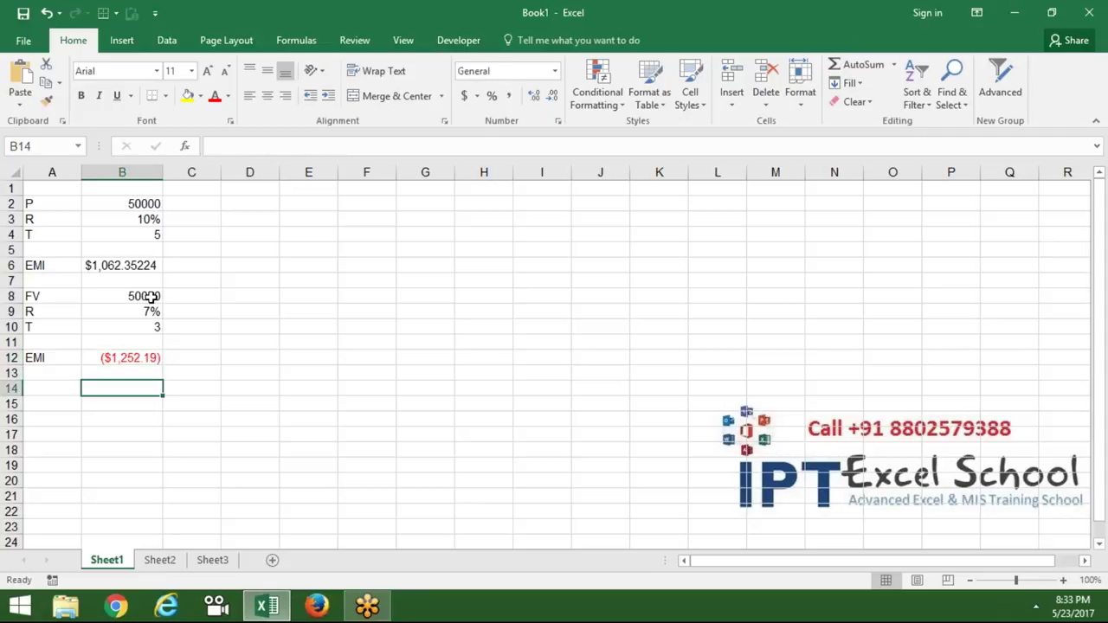
key(Left)
key(Down)
text(EMI)
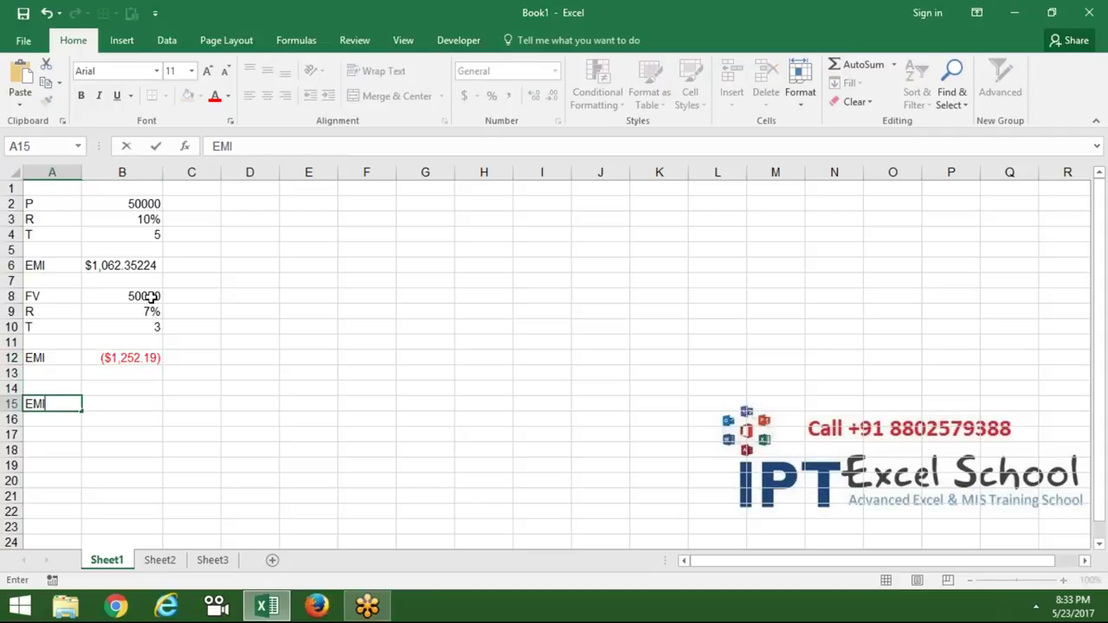
key(Tab)
text(2000)
key(Tab)
key(Left)
key(Left)
key(Down)
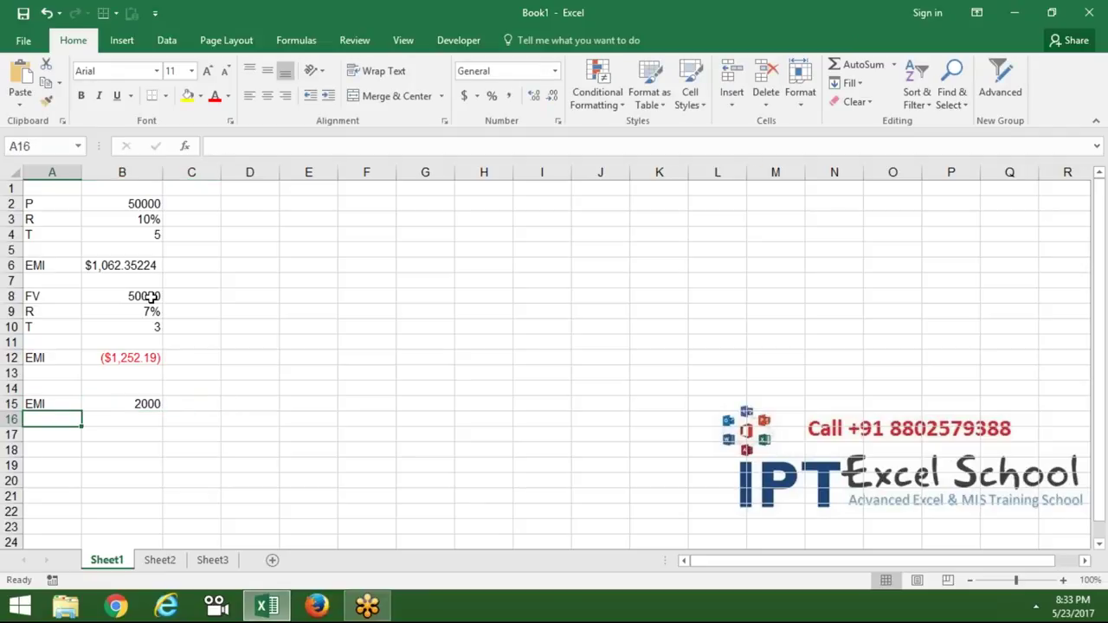
Add T 3 and R 7% in rows 16–17, then begin =FV in B20.
text(T)
key(Tab)
text(3)
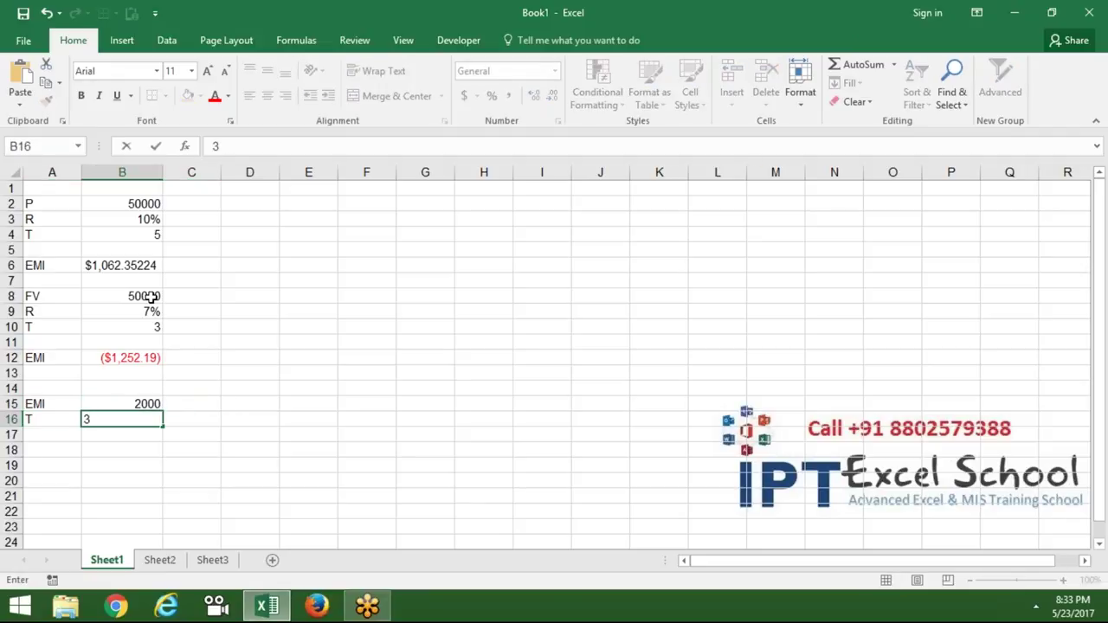
key(Return)
text(R)
key(Tab)
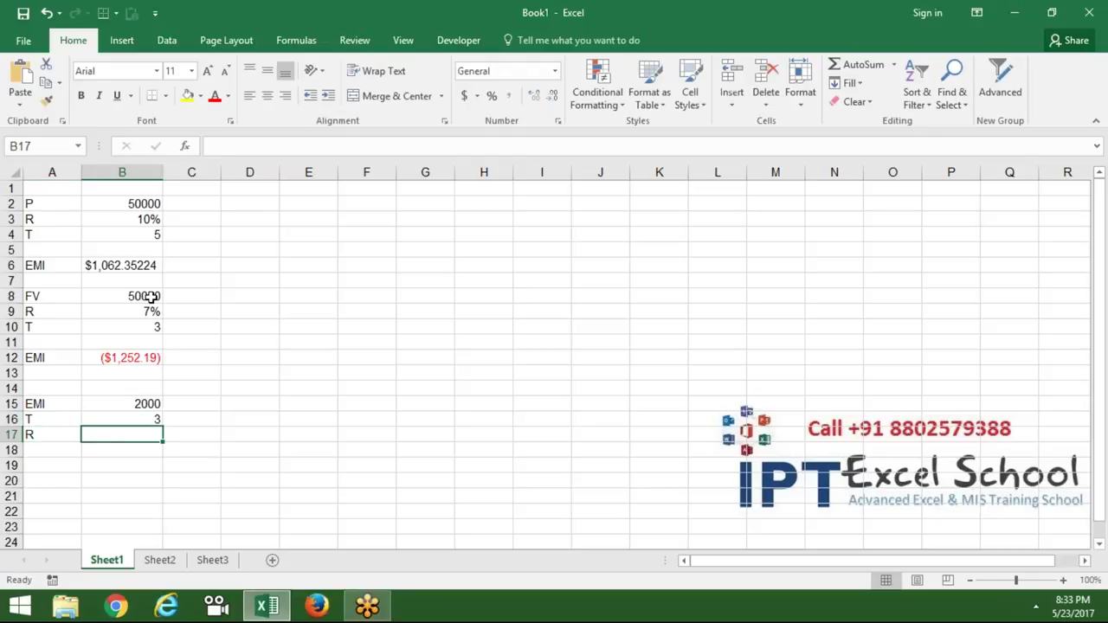
text(7)
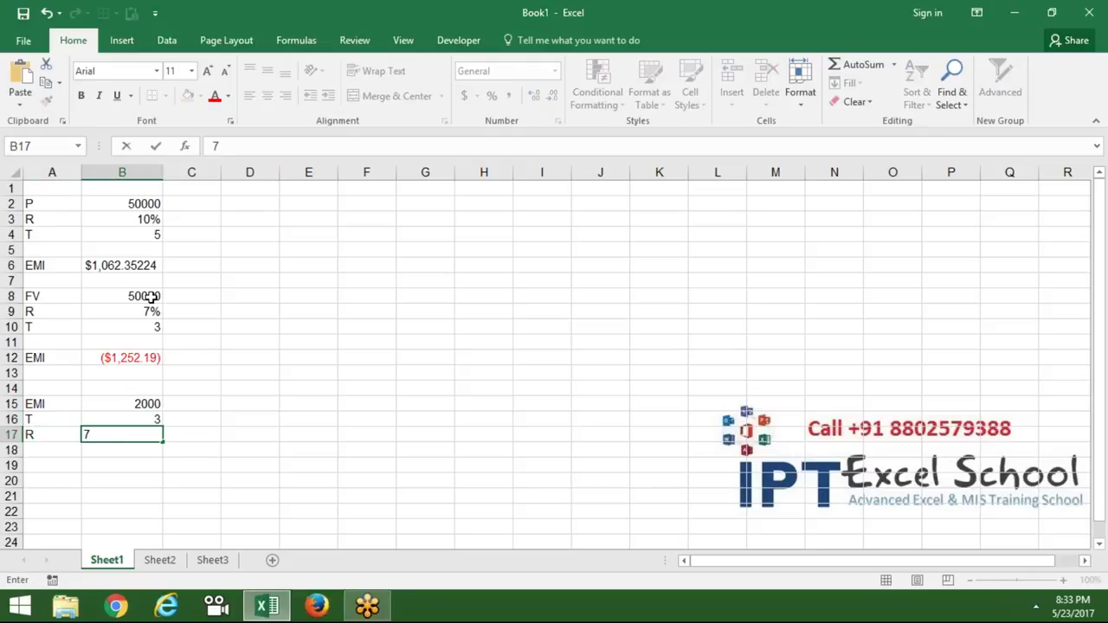
text(%)
key(Down)
key(Down)
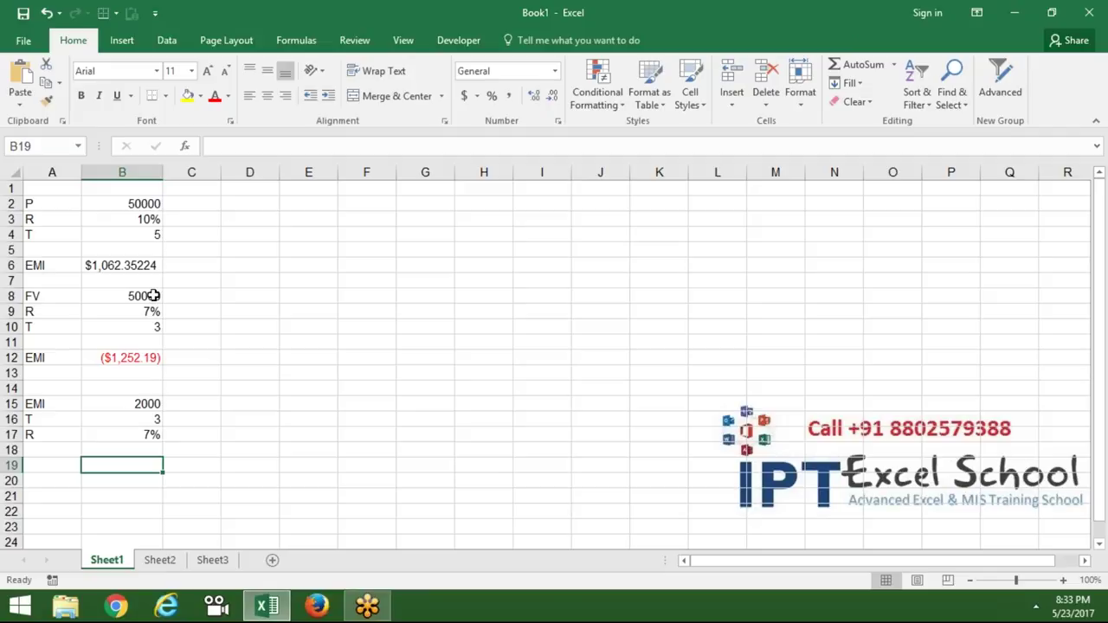
key(Down)
text(=)
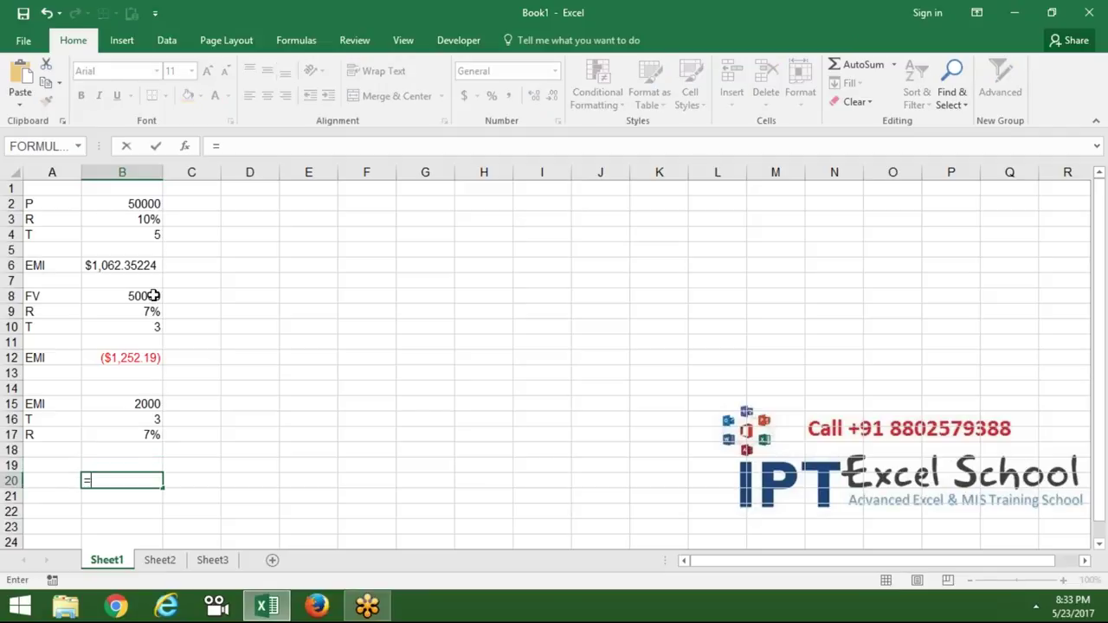
text(fv)
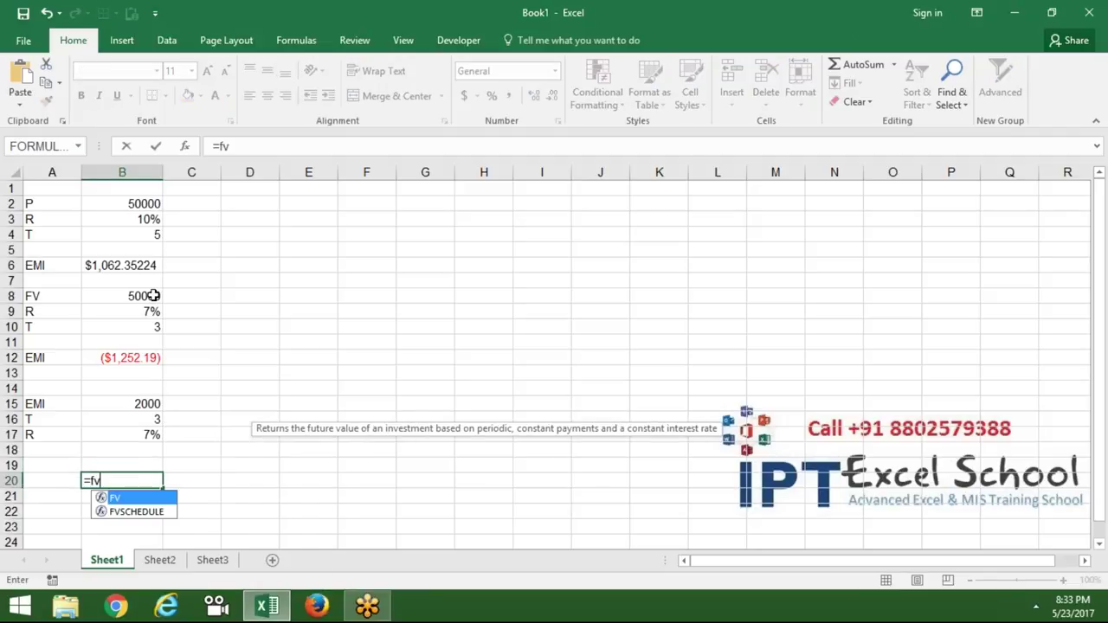
Complete =FV(B17/12,B16*12,B15) in B20, returning ($79,860.20).
key(Tab)
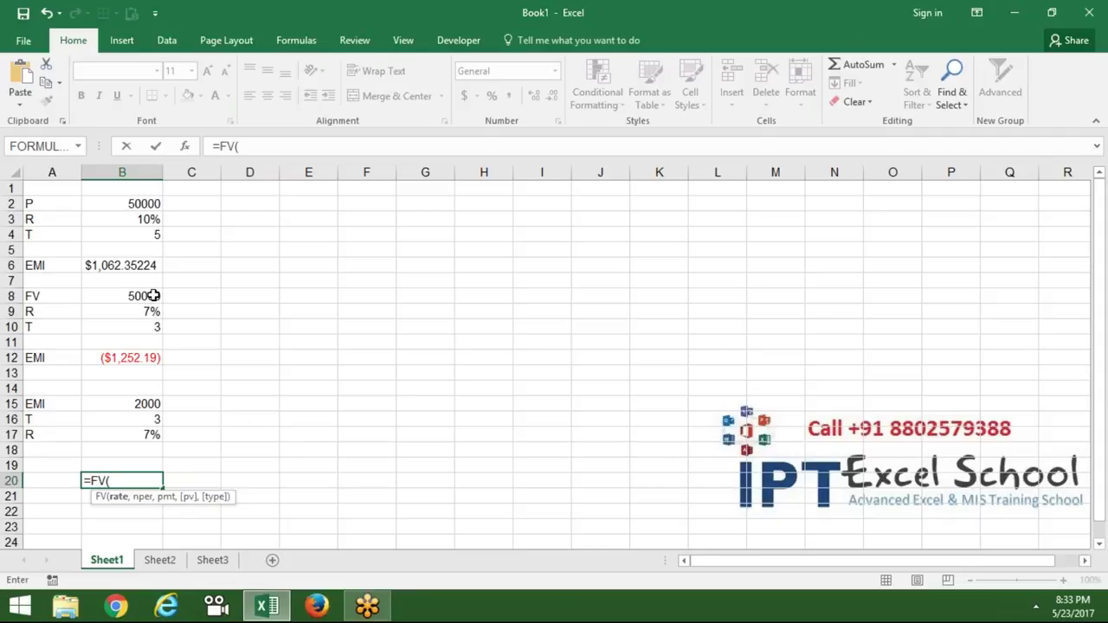
click(139, 431)
text(/12,)
click(139, 419)
text(*12,)
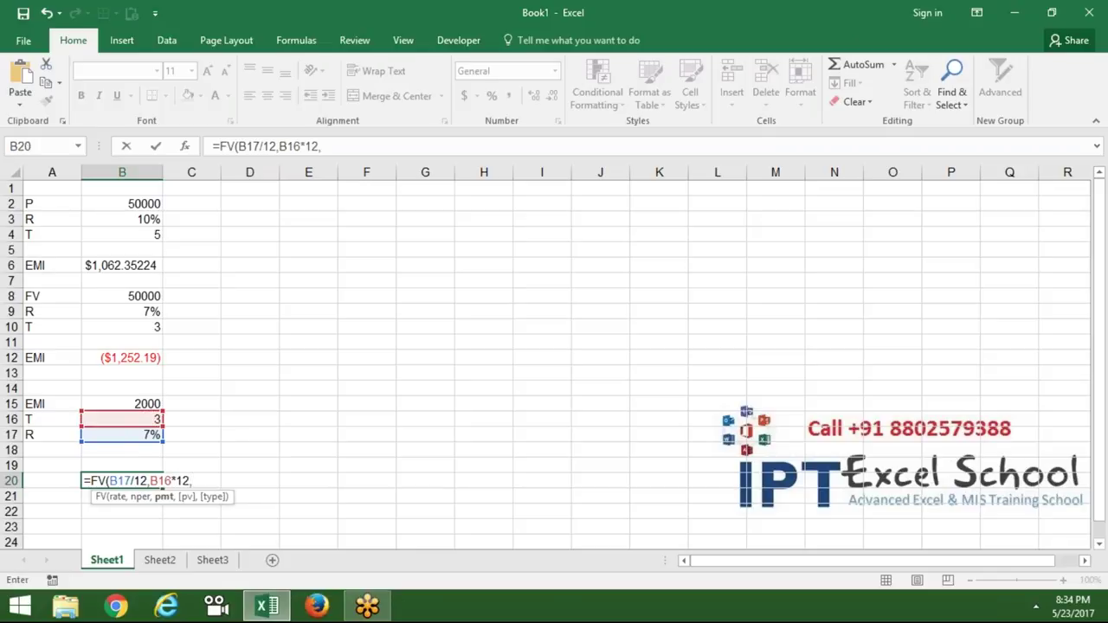
click(143, 405)
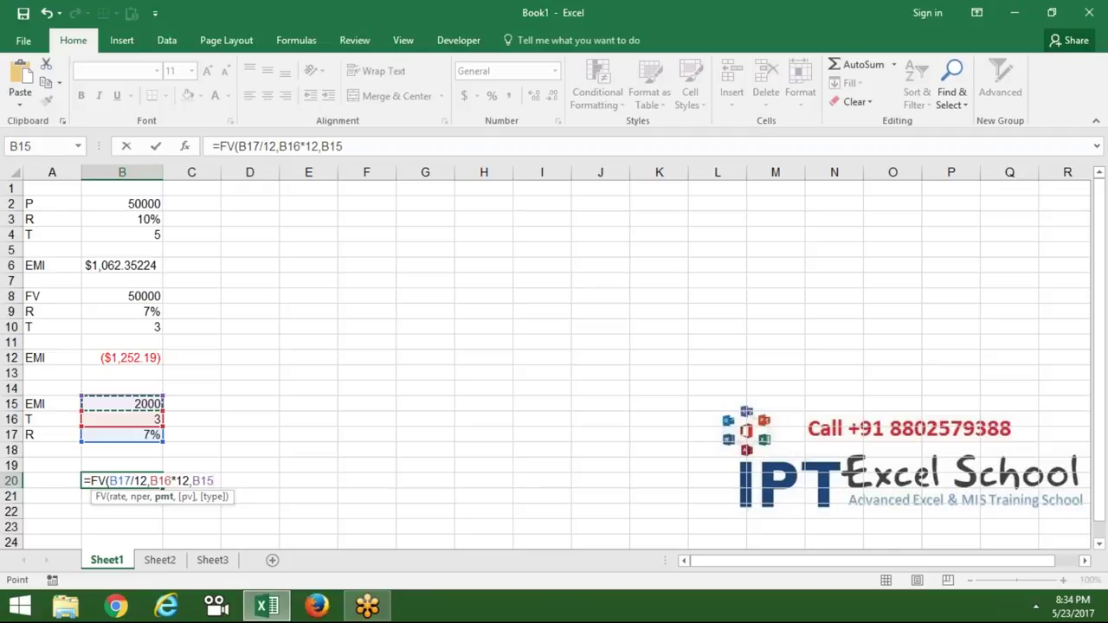
key(Return)
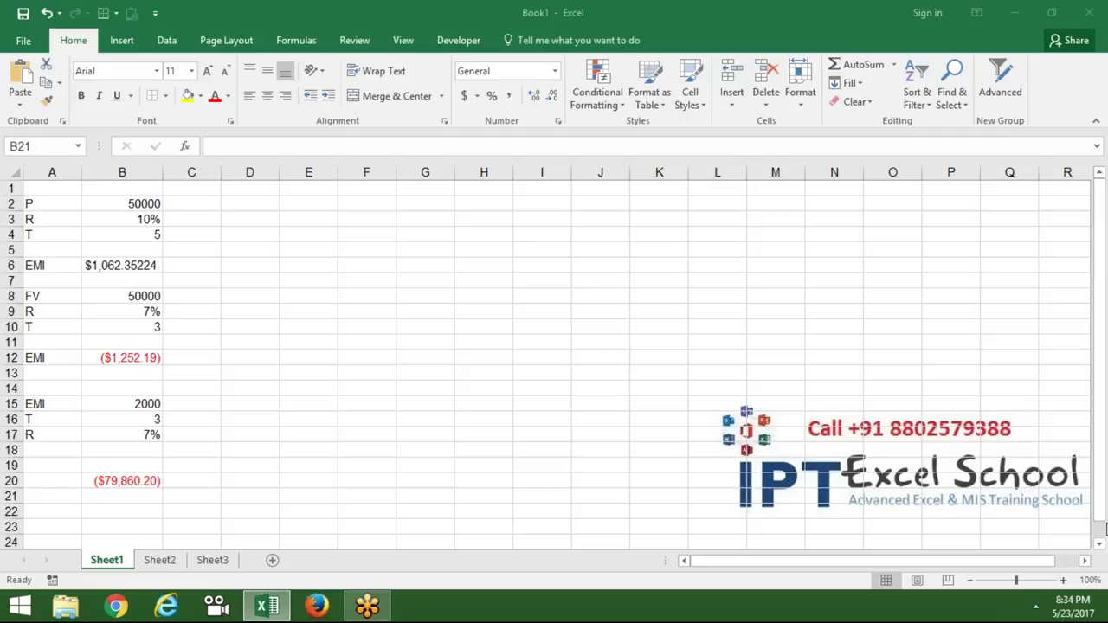
click(1099, 548)
click(1100, 547)
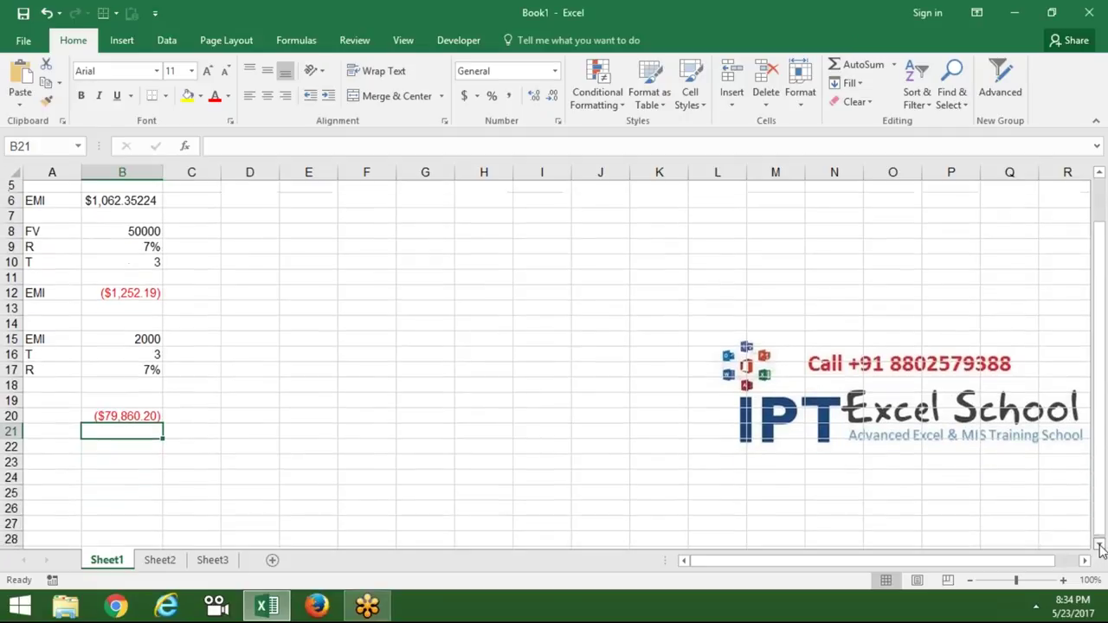
click(1100, 547)
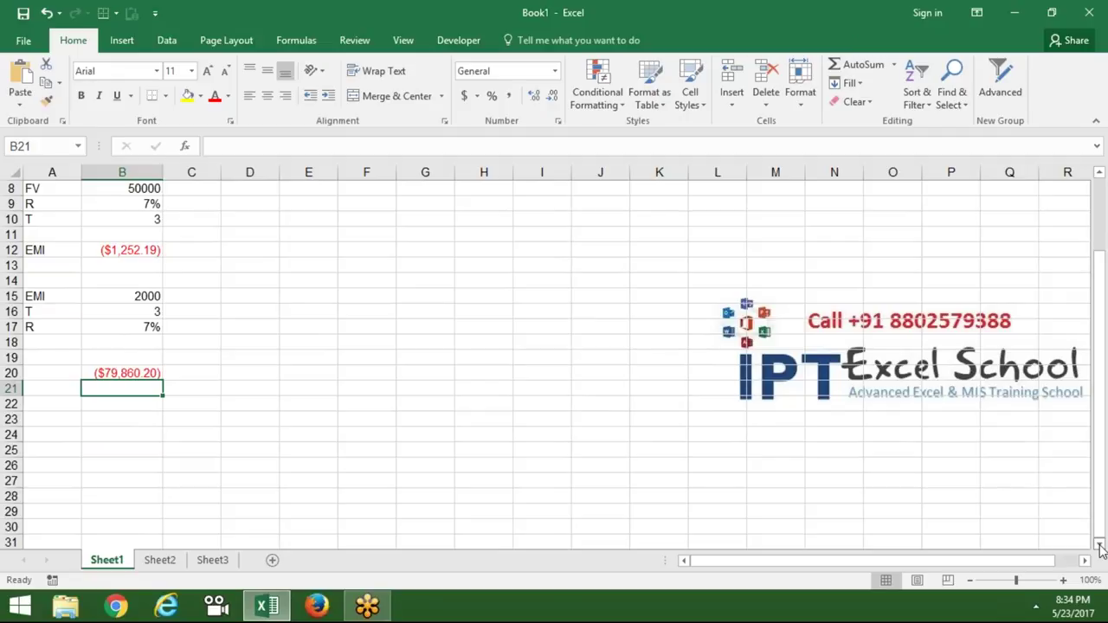
click(55, 405)
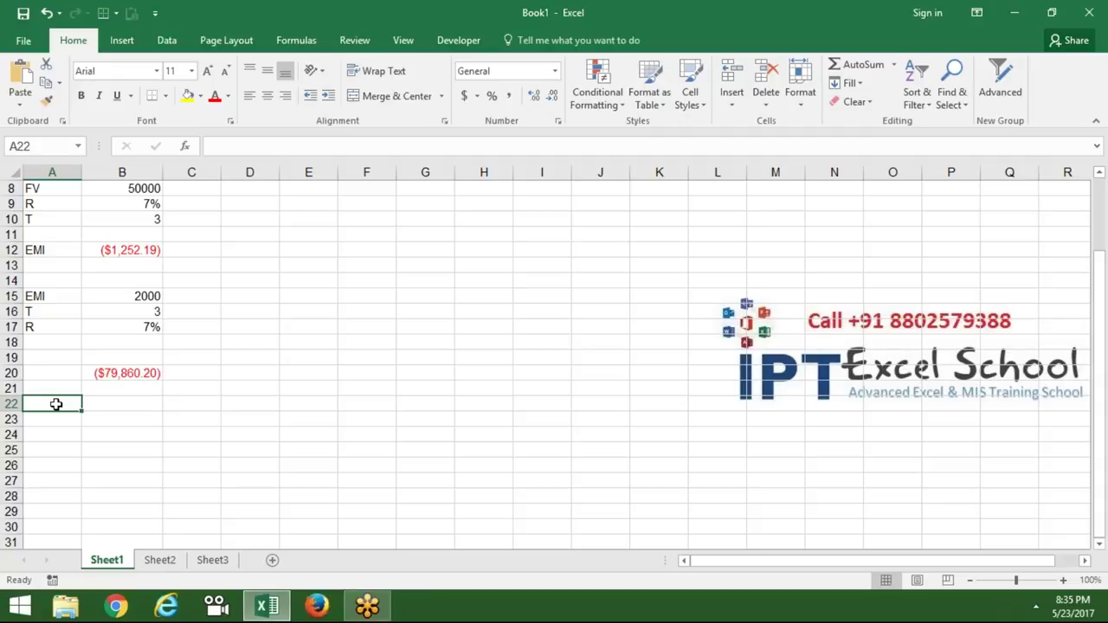
key(Return)
Enter TD 50000 in row 22.
click(60, 404)
text(TD)
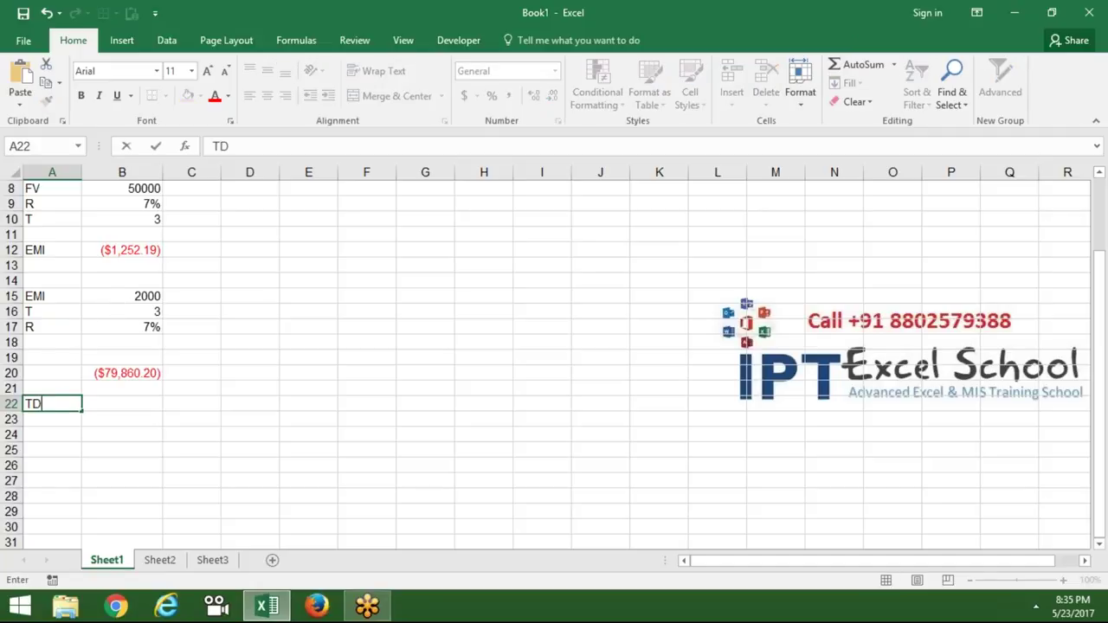
key(Tab)
text(500000)
key(BackSpace)
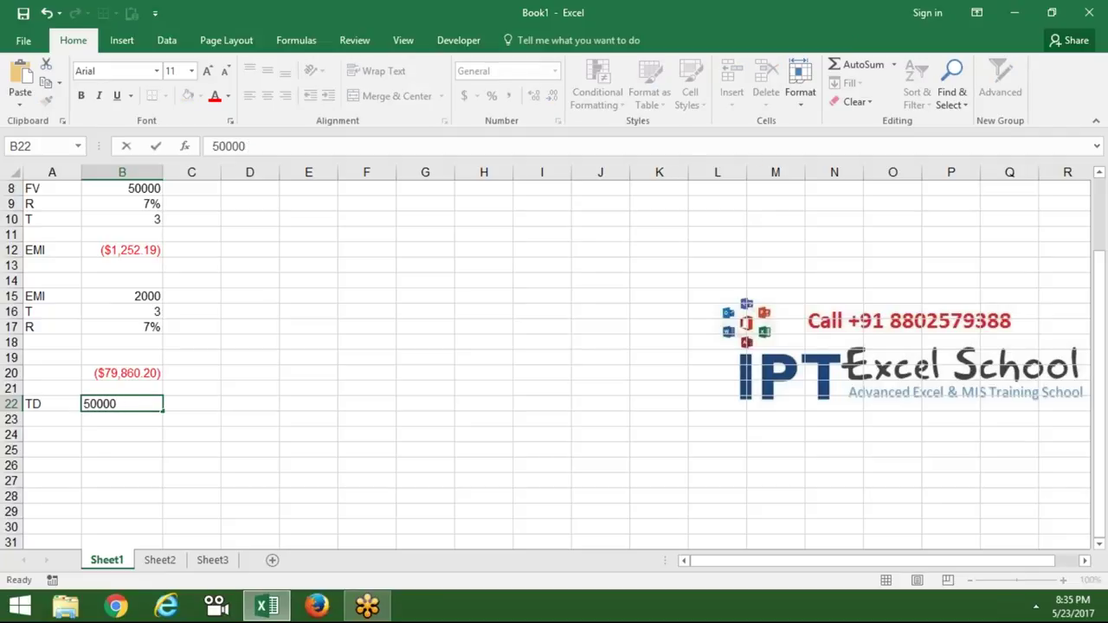
key(Return)
Enter R 7.9% in row 23 and T 5 in row 24.
text(R)
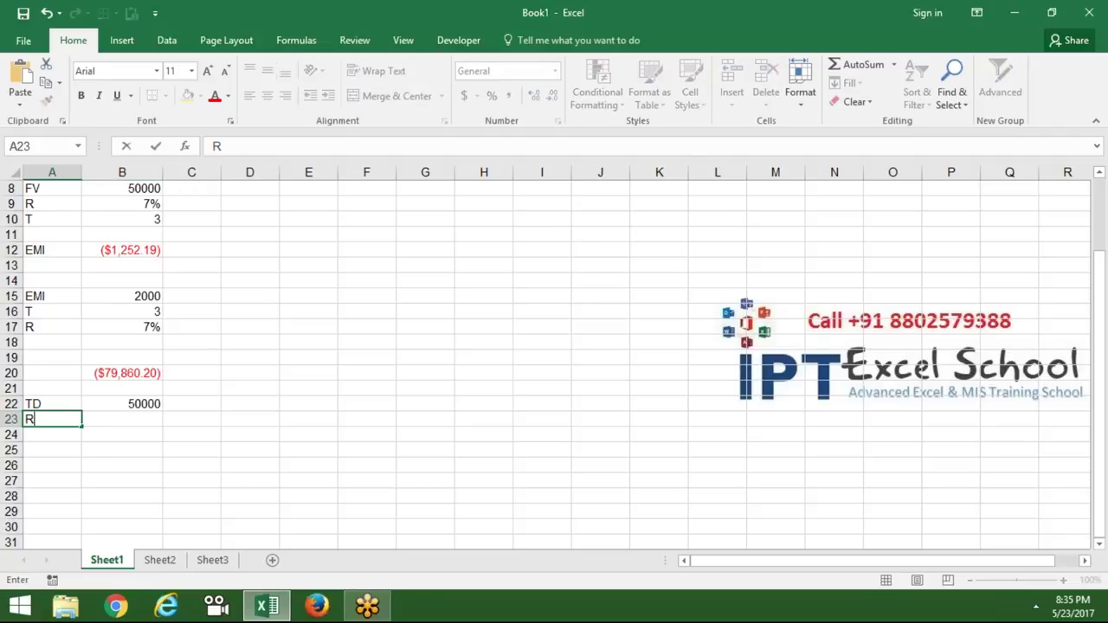
key(Tab)
text(7.9)
text(%)
click(52, 419)
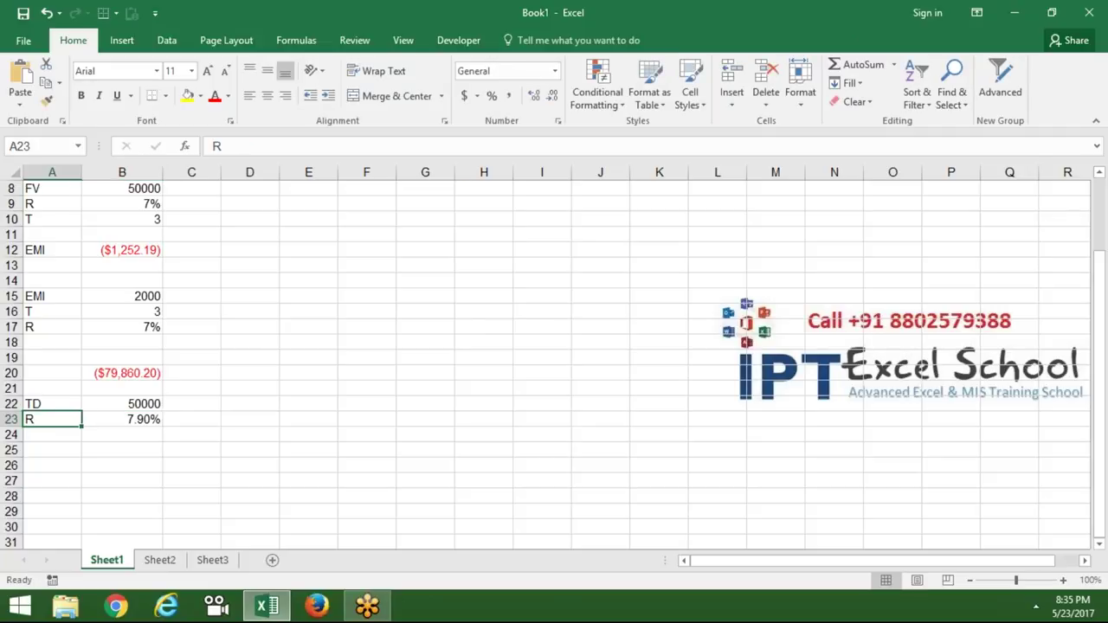
click(52, 435)
text(T)
key(Tab)
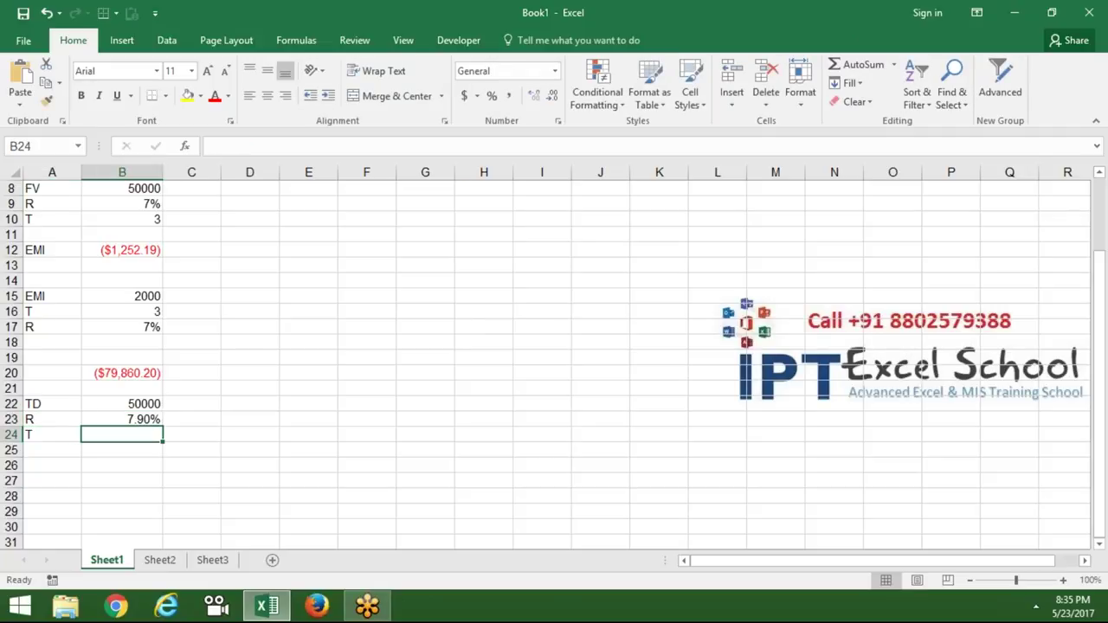
text(5)
key(Return)
key(Return)
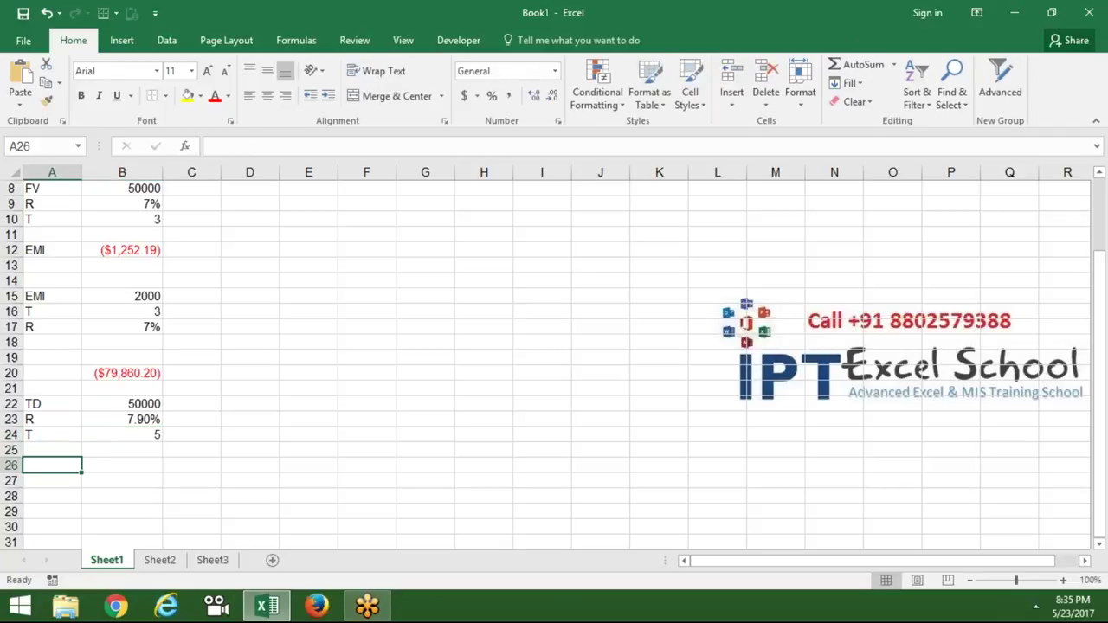
Enter =FV(B23/12,B24*12,,B22) in B26, giving ($74,123.19).
click(122, 465)
text(=)
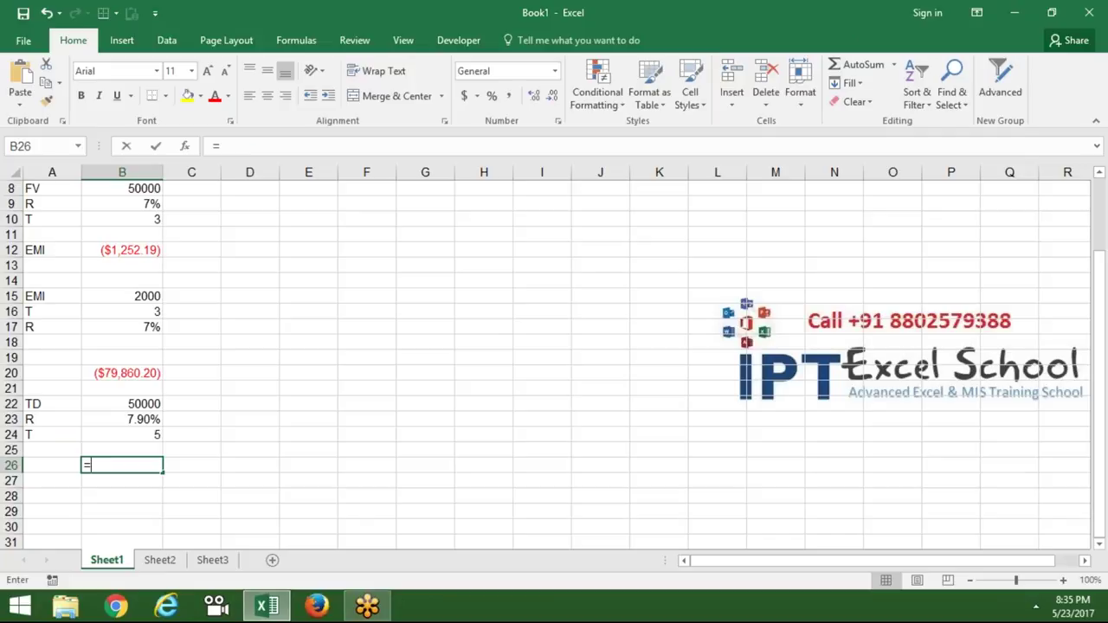
text(fv)
key(Tab)
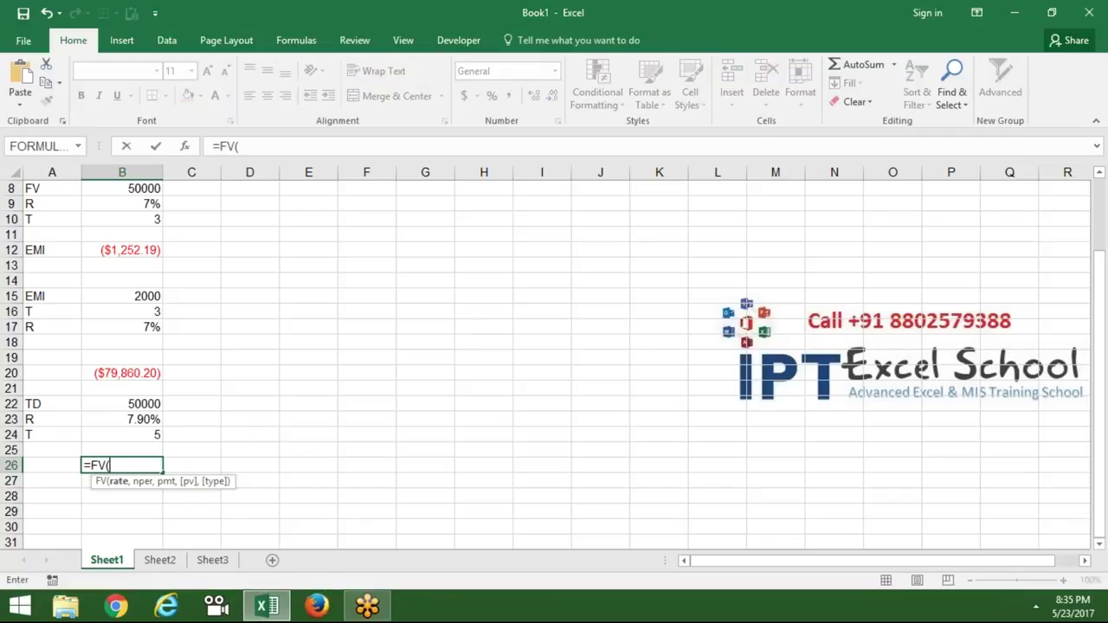
click(124, 419)
text(/12,)
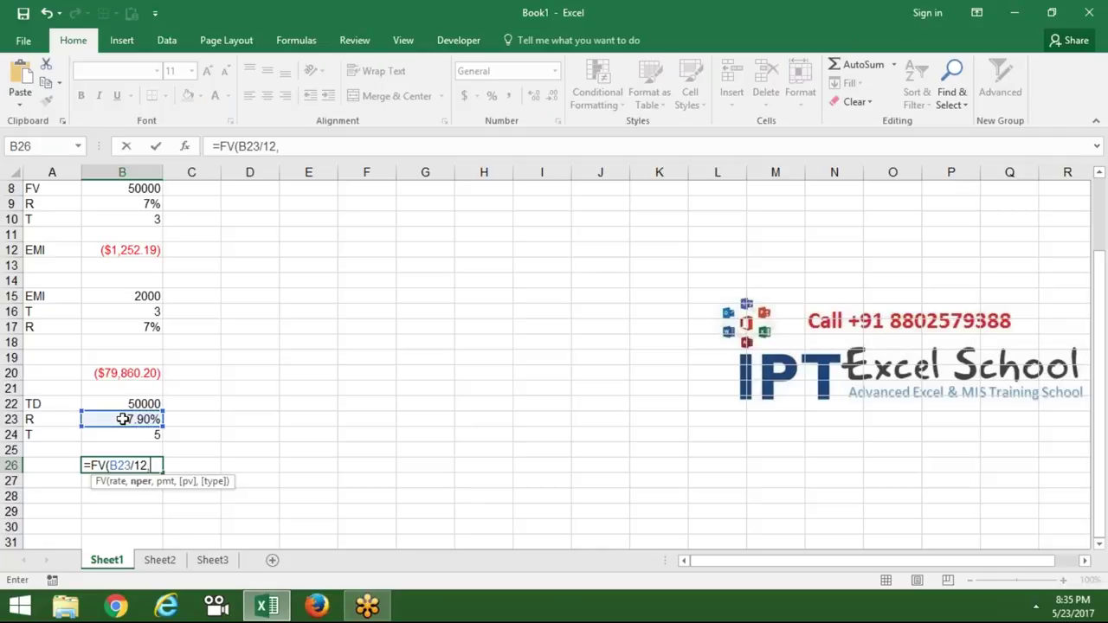
click(132, 436)
text(*12,)
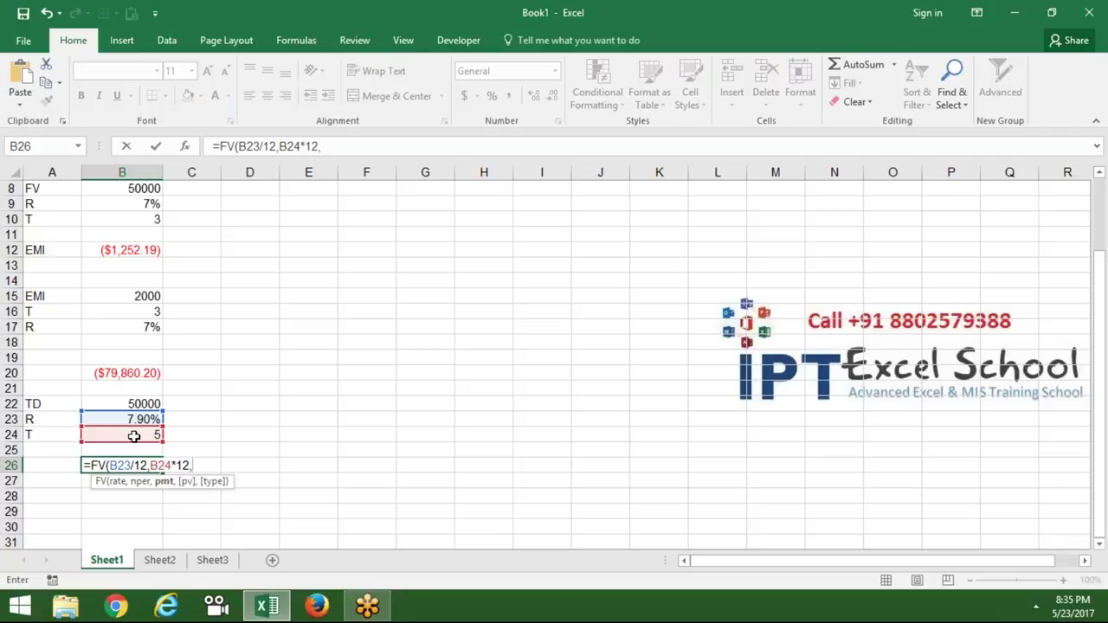
text(,)
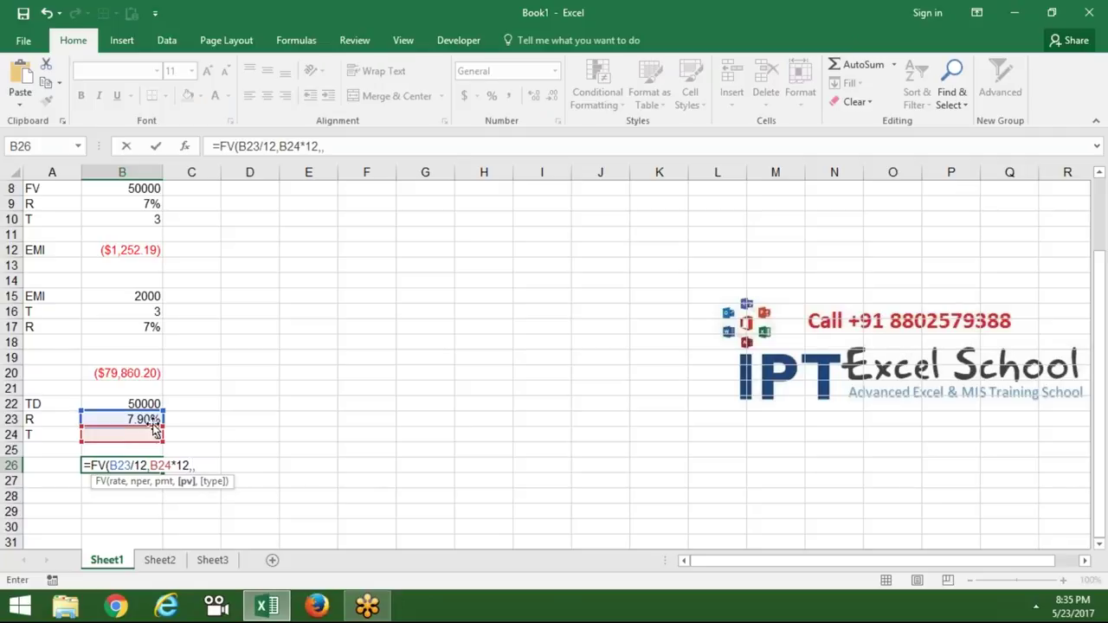
click(145, 403)
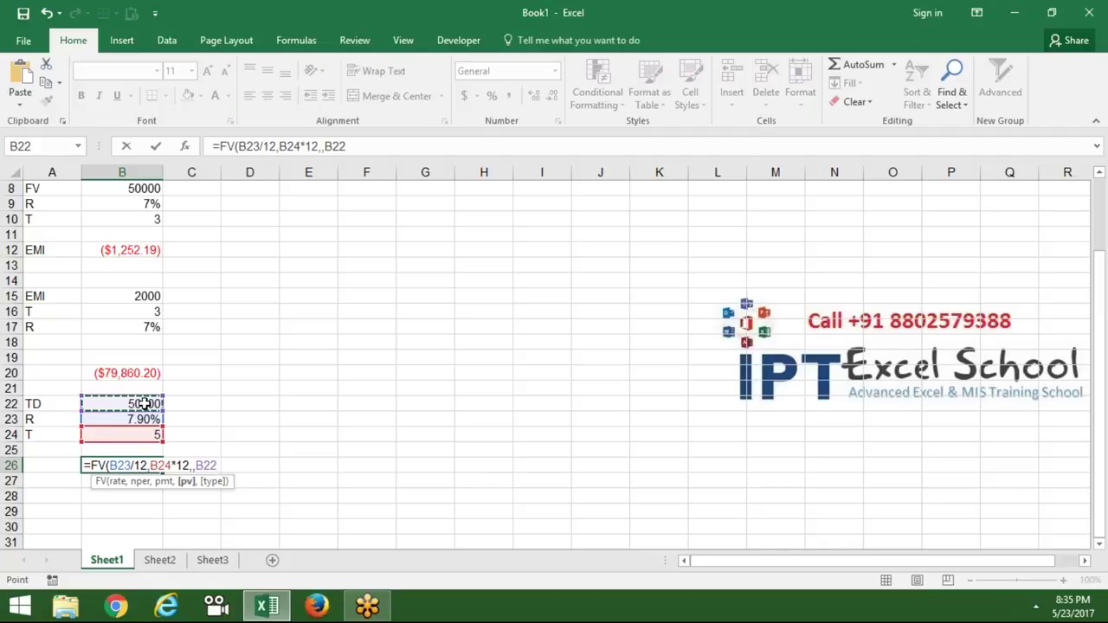
key(Return)
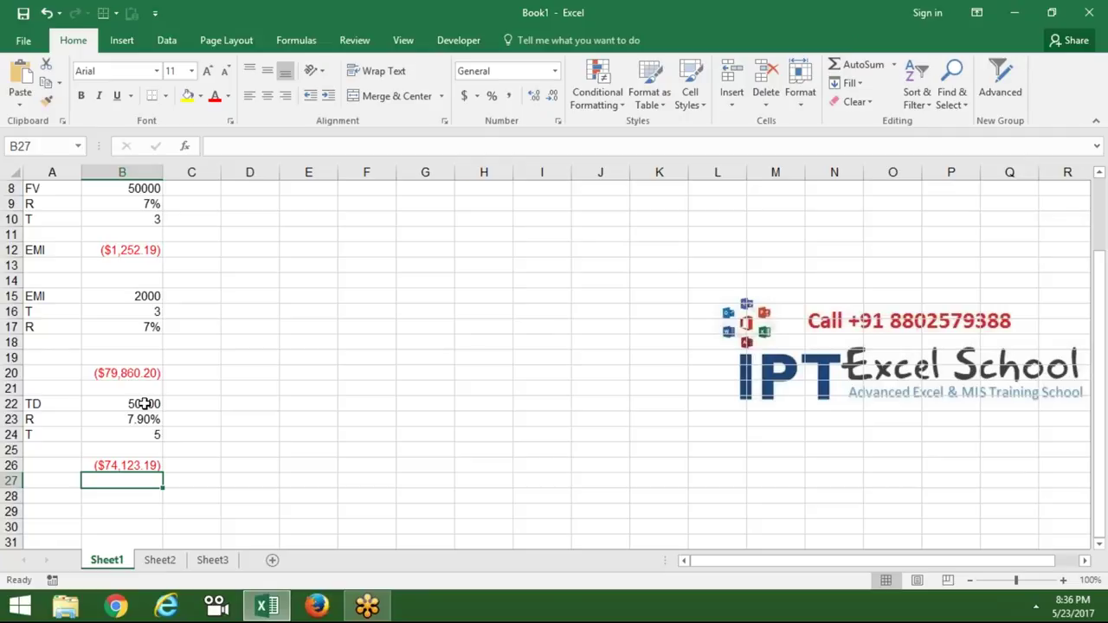
key(Down)
key(Down)
key(Down)
key(Left)
key(Up)
key(Up)
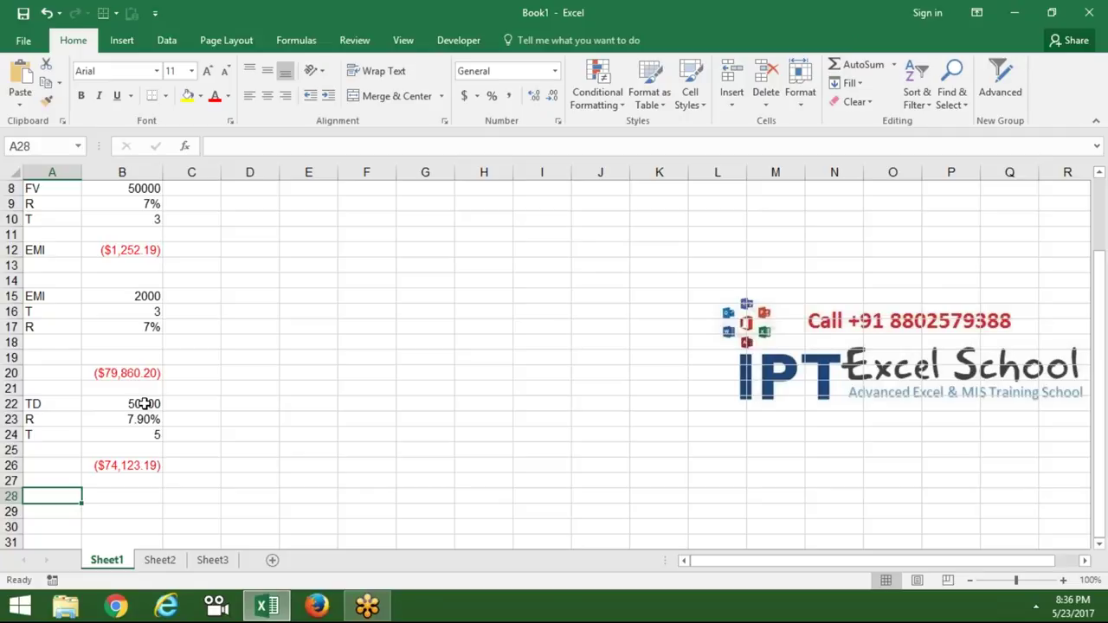
Enter FV 50000000, R 7.9% and T 10 in rows 28–30.
text(FV)
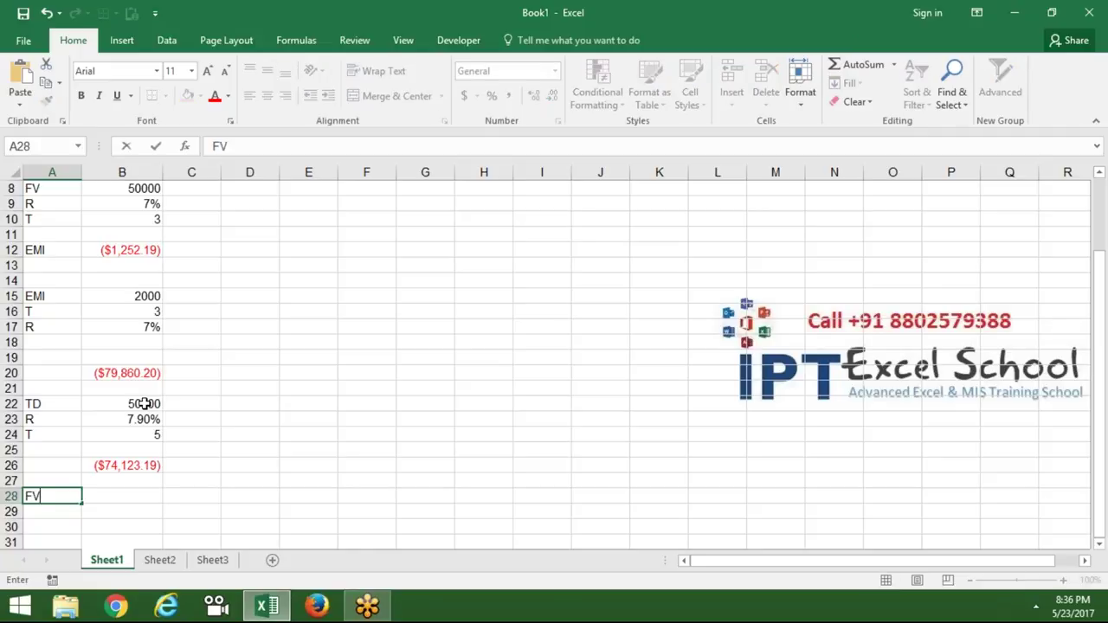
key(Tab)
text(50000000)
key(Return)
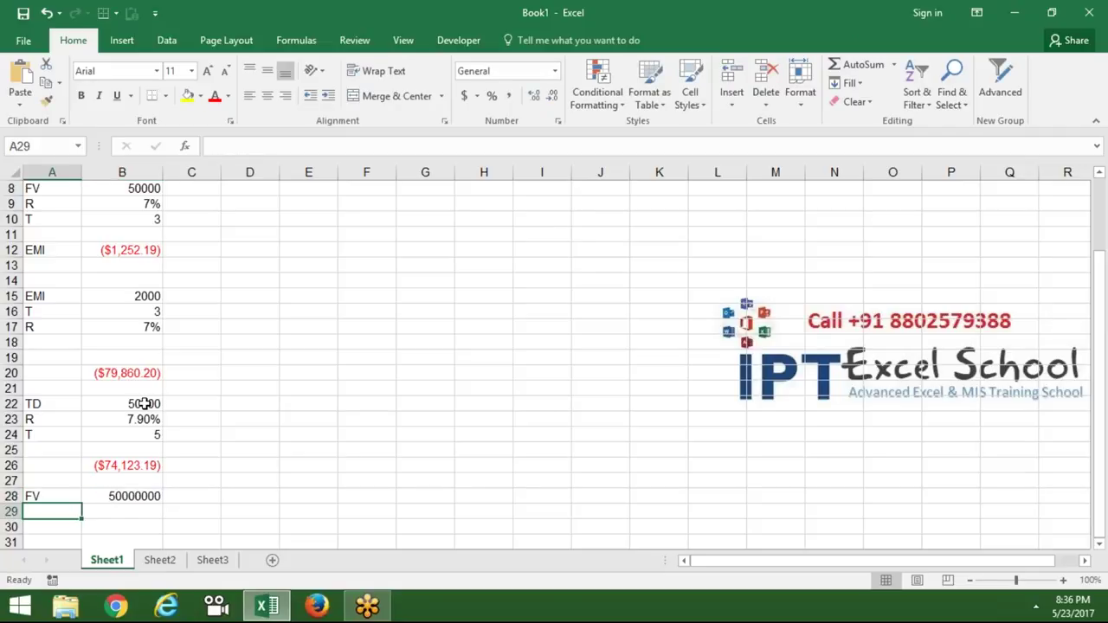
text(R)
key(Tab)
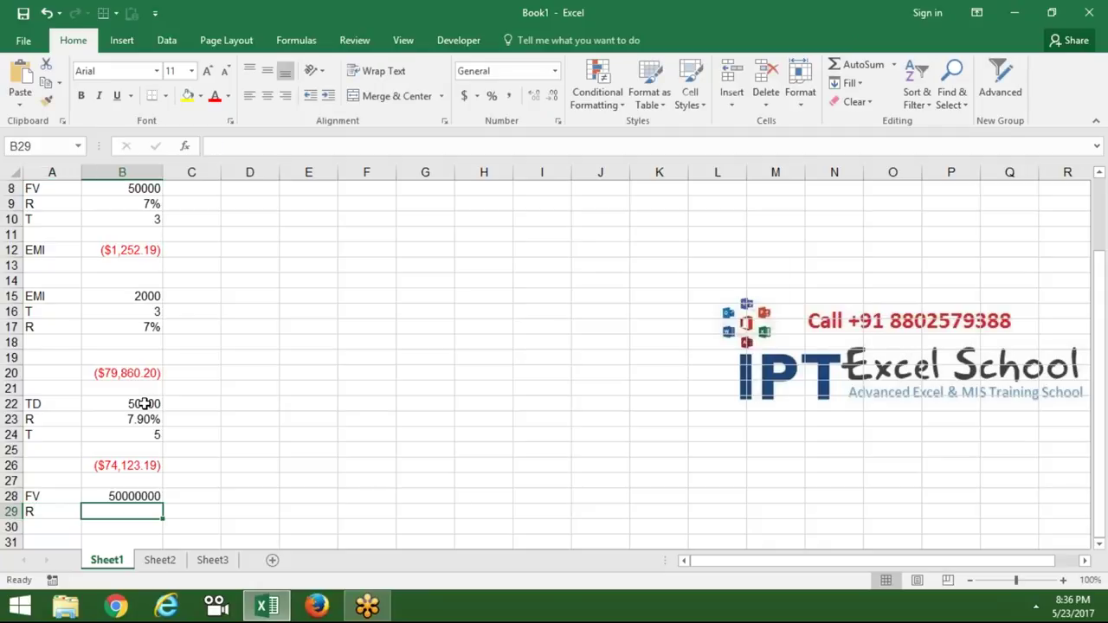
text(7.9)
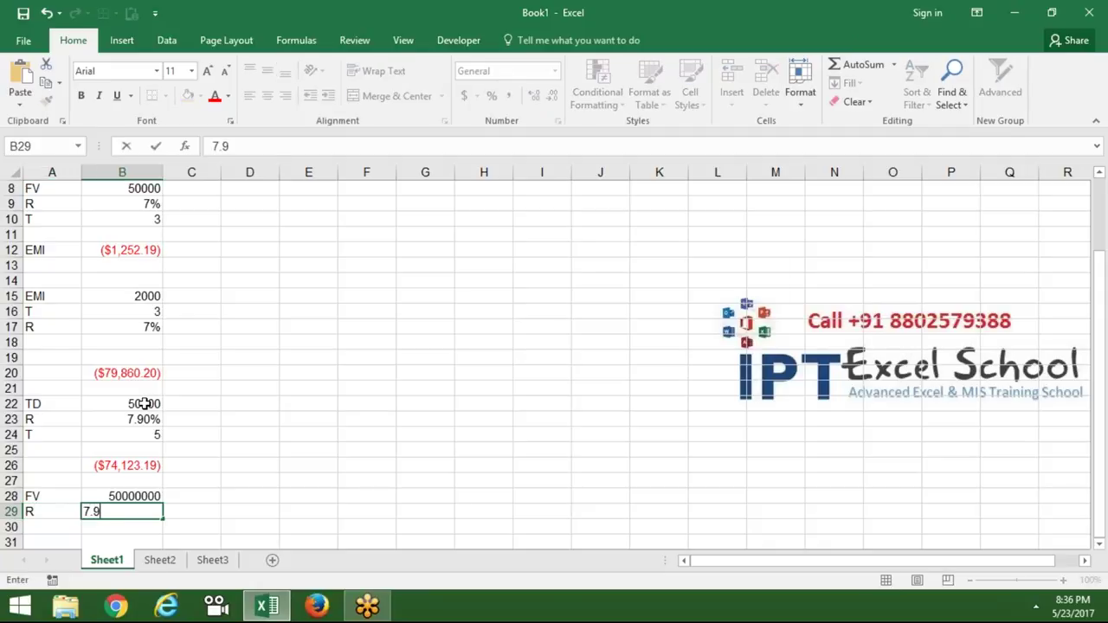
text(%)
key(Return)
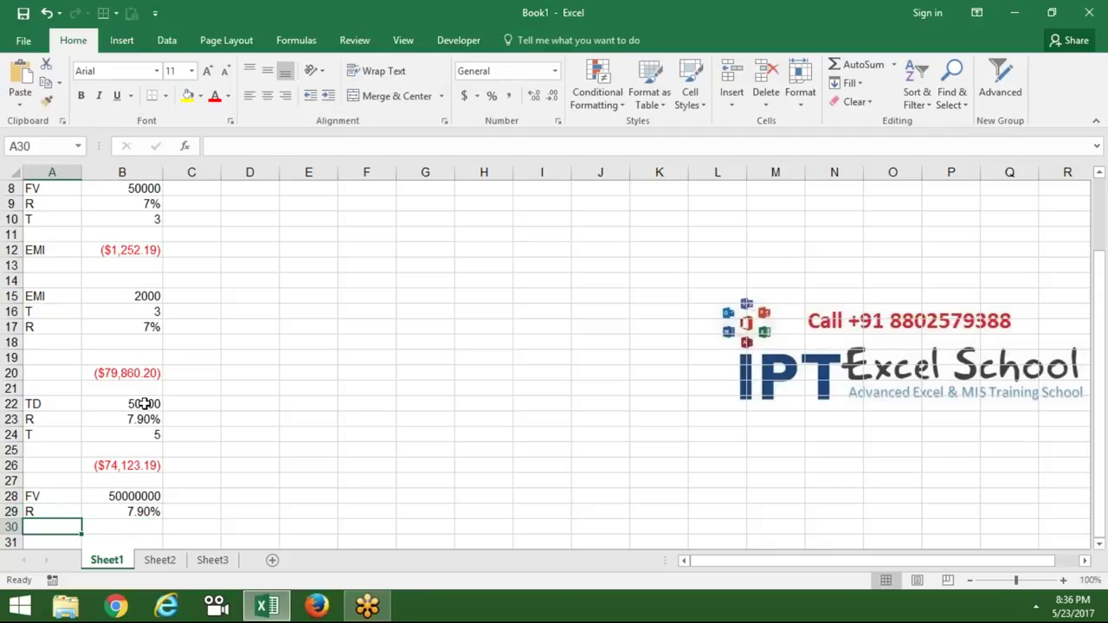
text(T)
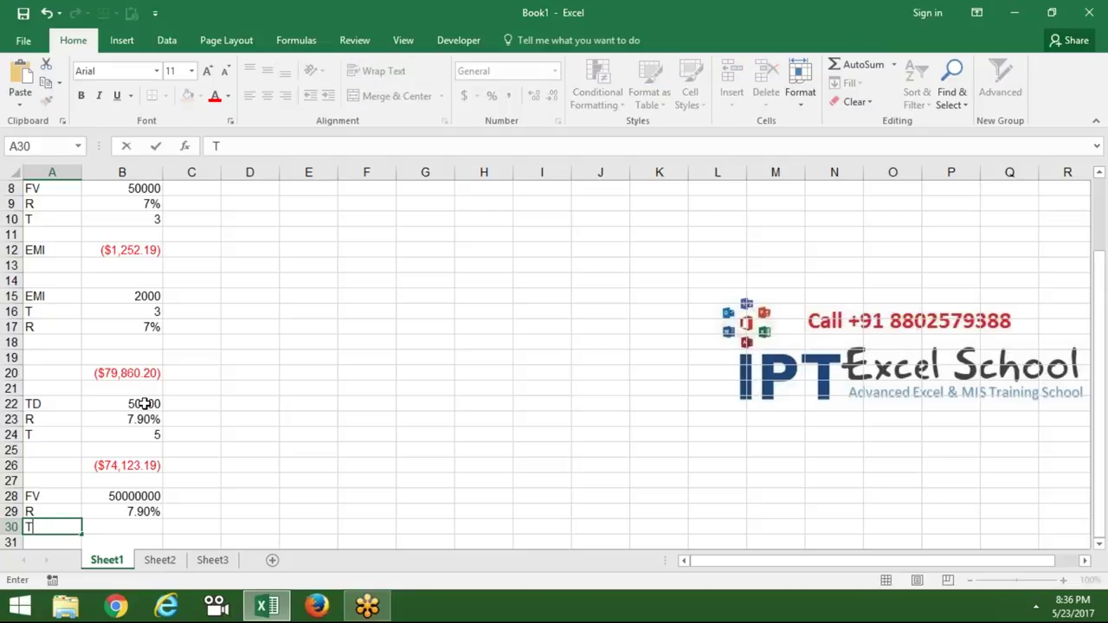
key(Tab)
text(10)
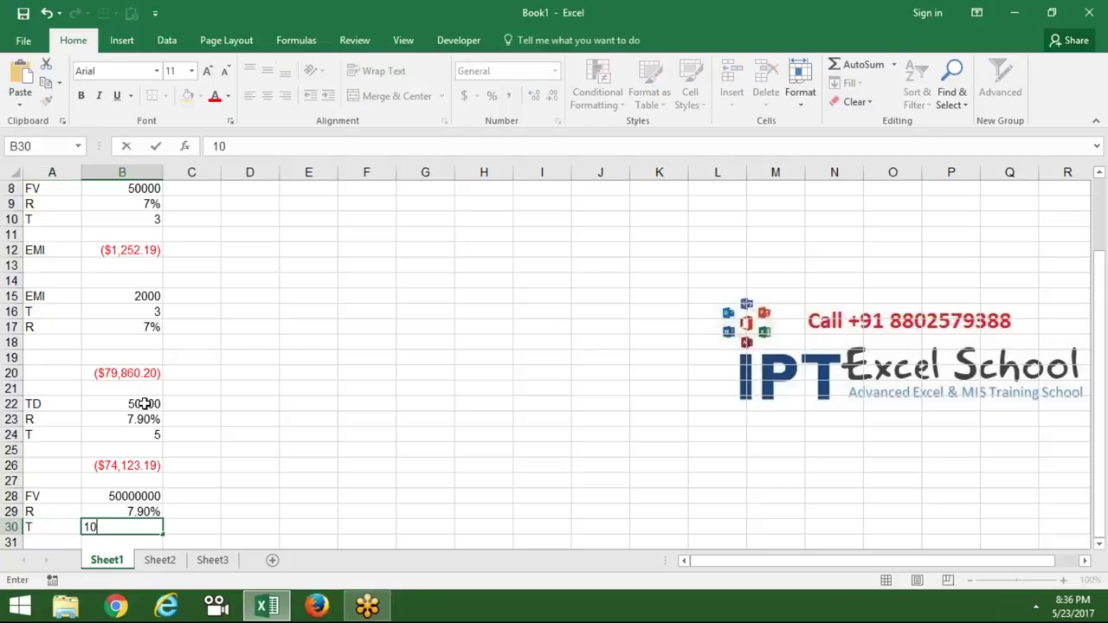
key(Return)
key(Return)
key(Return)
key(Return)
key(Return)
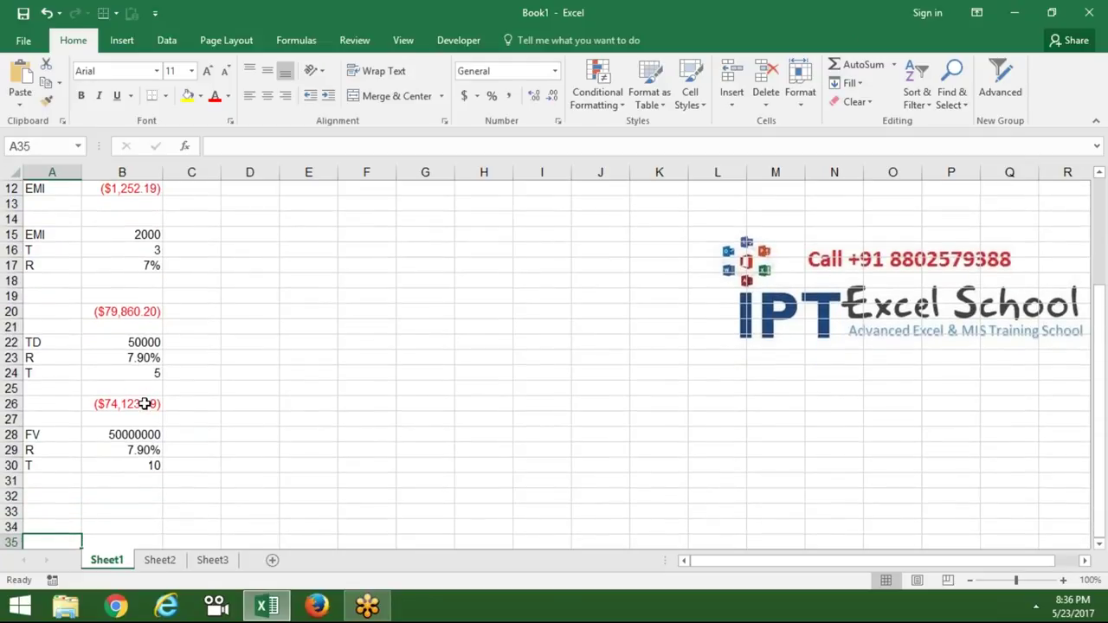
click(77, 495)
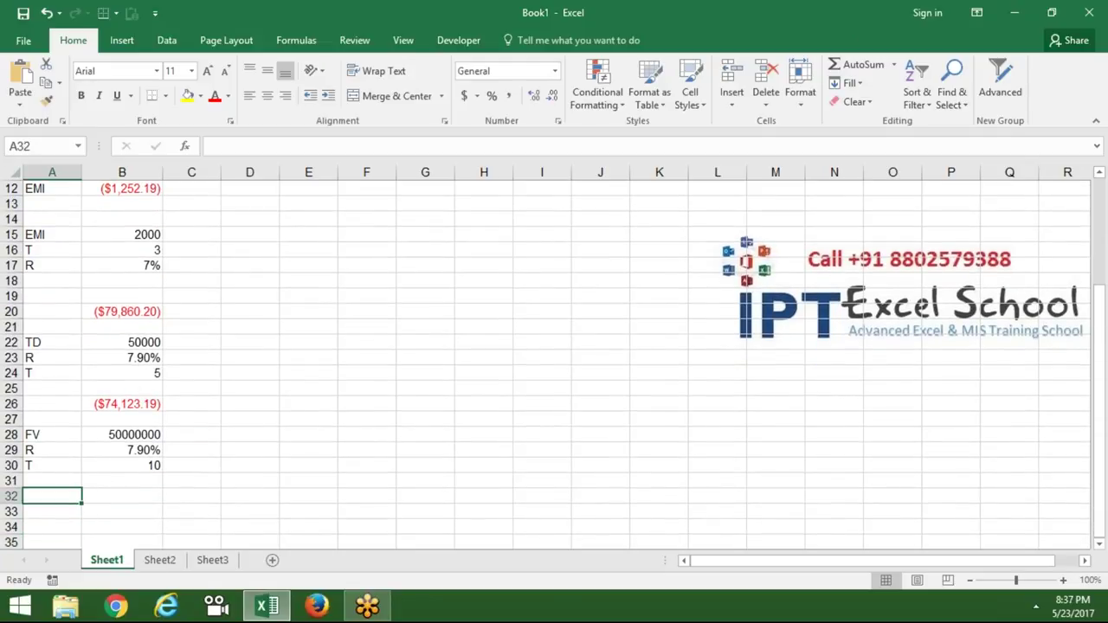
Label A32 as PV and enter =PV(B29/12,B30*12,,B28) in B32.
text(PV)
key(Tab)
text(=)
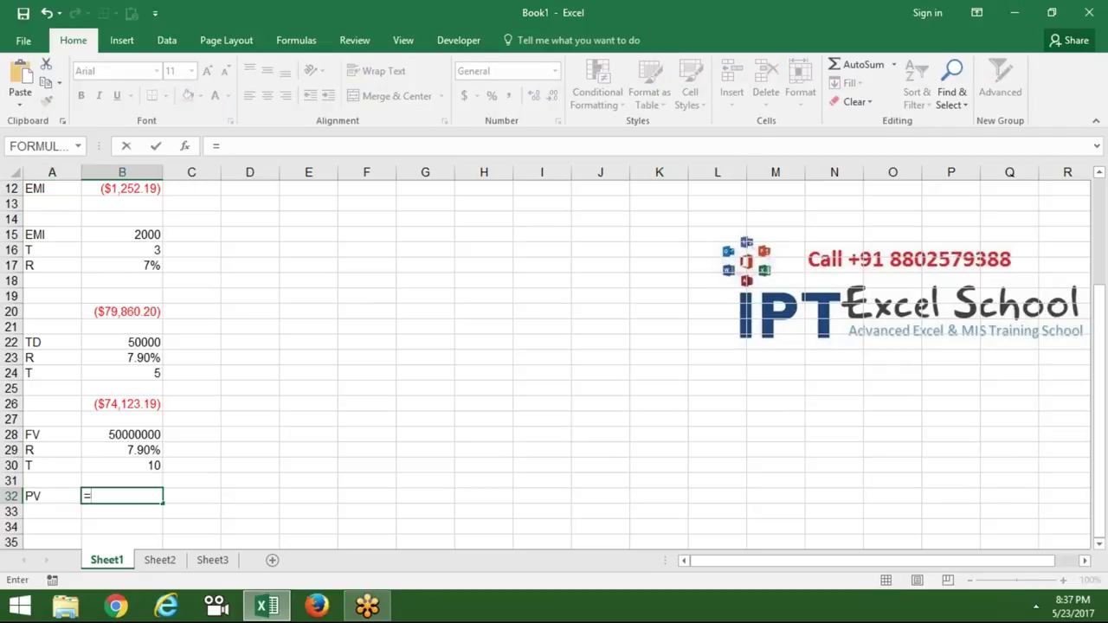
text(pv)
key(Tab)
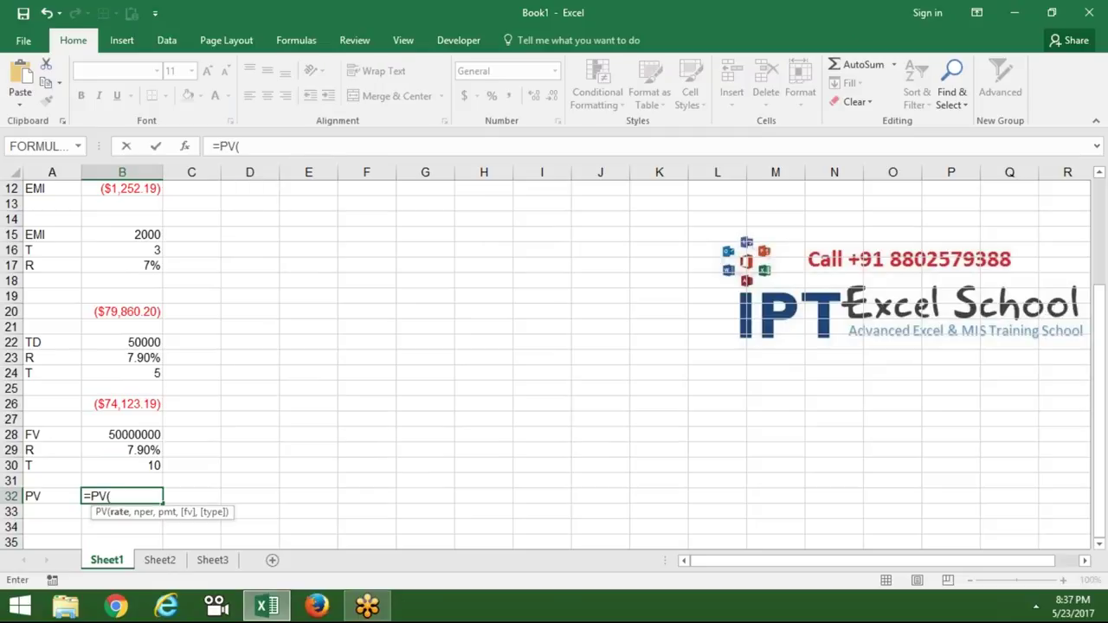
click(136, 447)
text(/12)
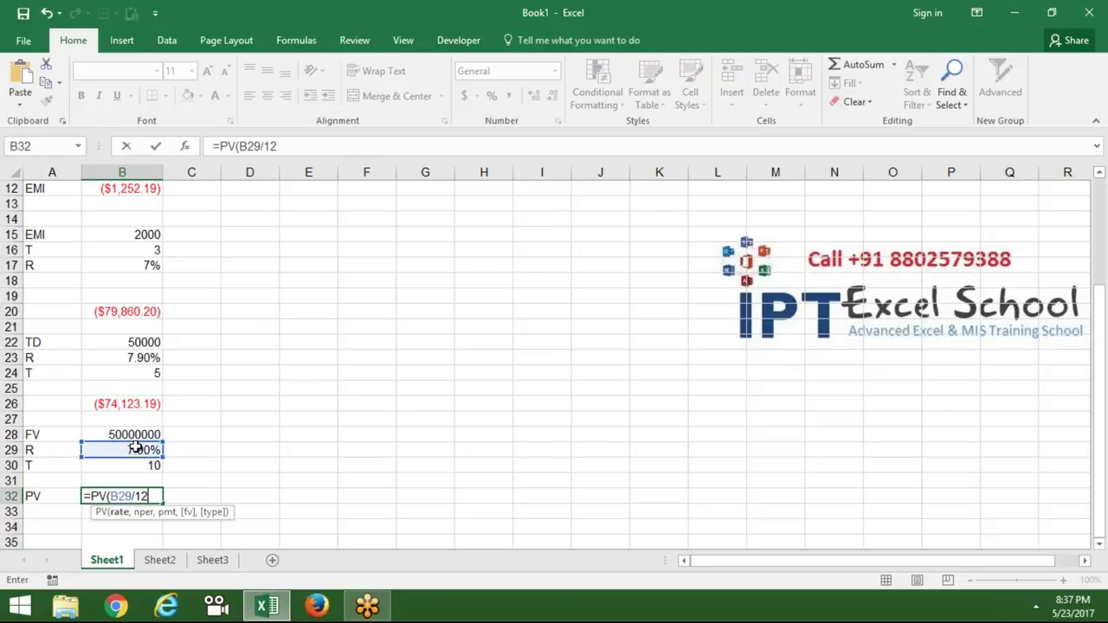
text(,)
click(139, 464)
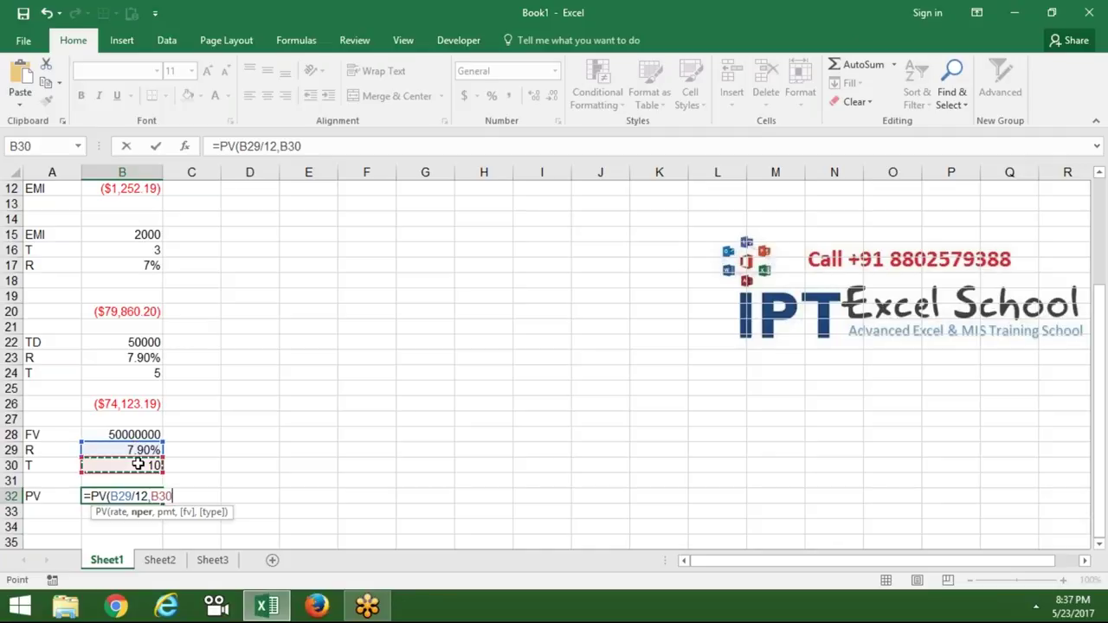
text(*12,,)
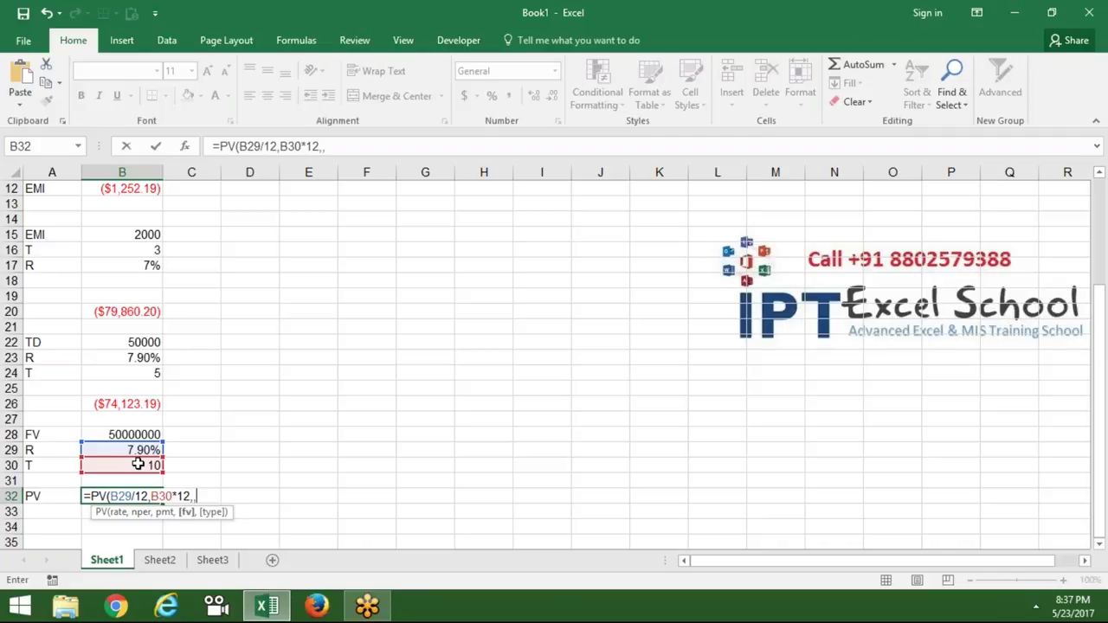
click(131, 434)
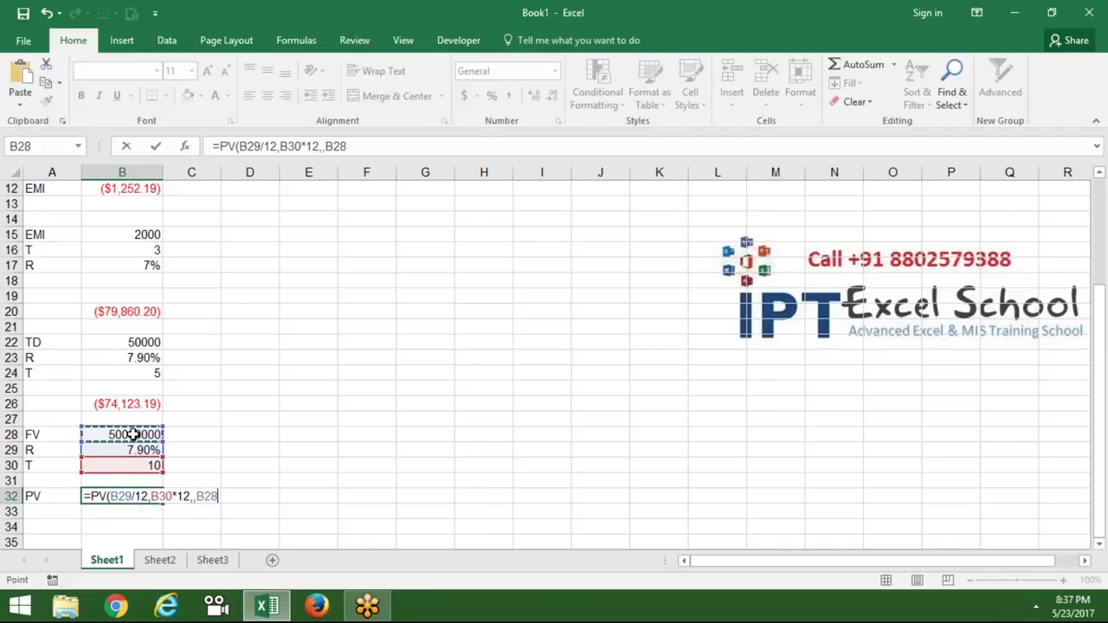
key(Return)
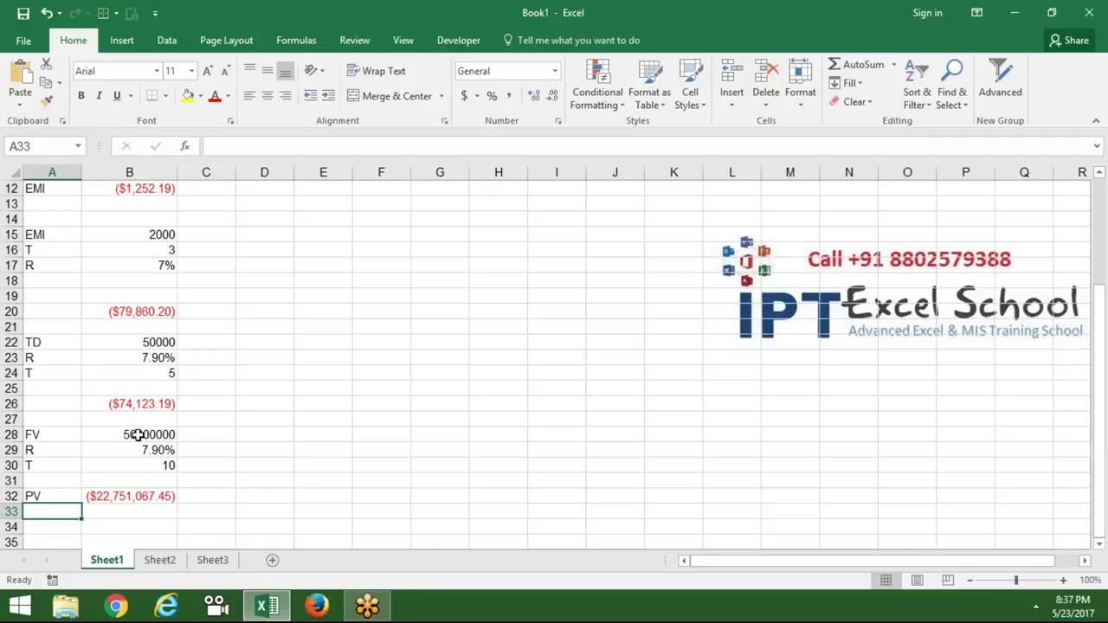
Change the future value in B28 from 50000000 to 5000000.
double_click(135, 435)
key(BackSpace)
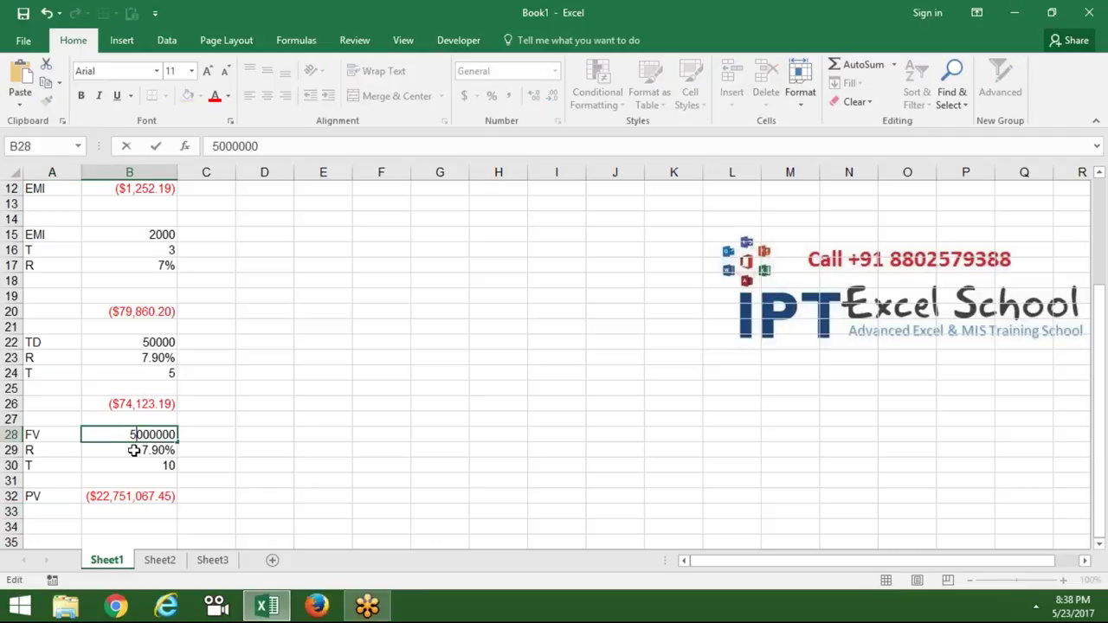
click(134, 450)
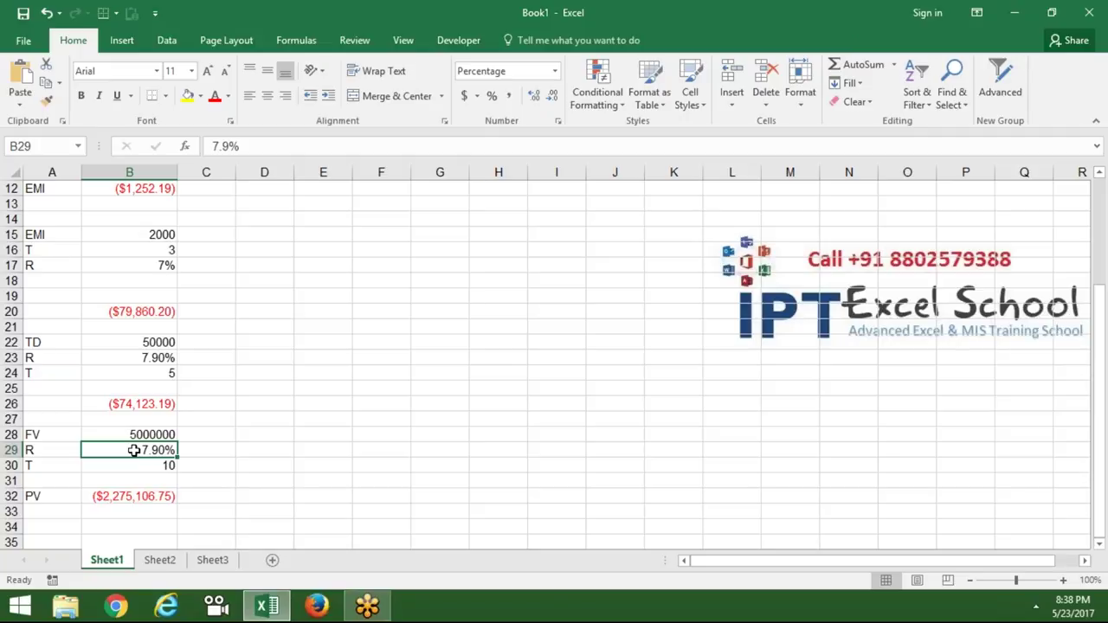
Review column B's results, ending beside the ($2,275,106.75) PV result in row 32.
key(Down)
key(Down)
key(Down)
key(Down)
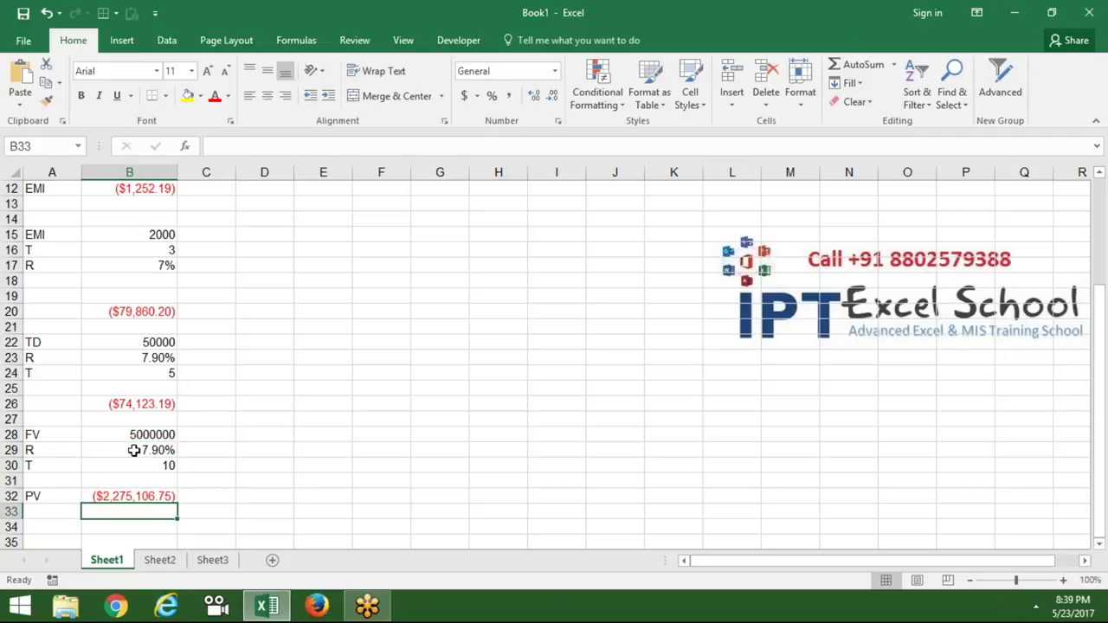
key(Up)
key(Up)
key(Up)
key(Up)
key(Up)
key(Up)
key(Down)
key(Down)
key(Down)
key(Down)
key(Down)
key(Down)
key(Down)
key(Down)
key(Down)
key(Down)
key(Up)
key(Up)
key(Up)
key(Up)
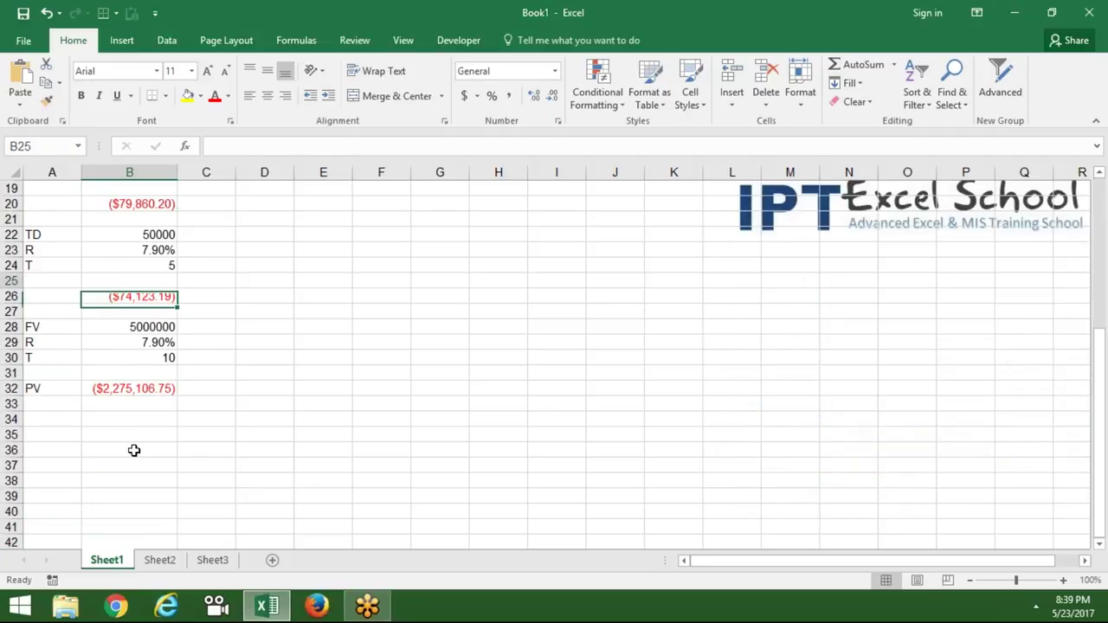
key(Up)
key(Up)
key(Up)
key(Up)
key(Up)
key(Up)
key(Down)
key(Down)
key(Down)
key(Down)
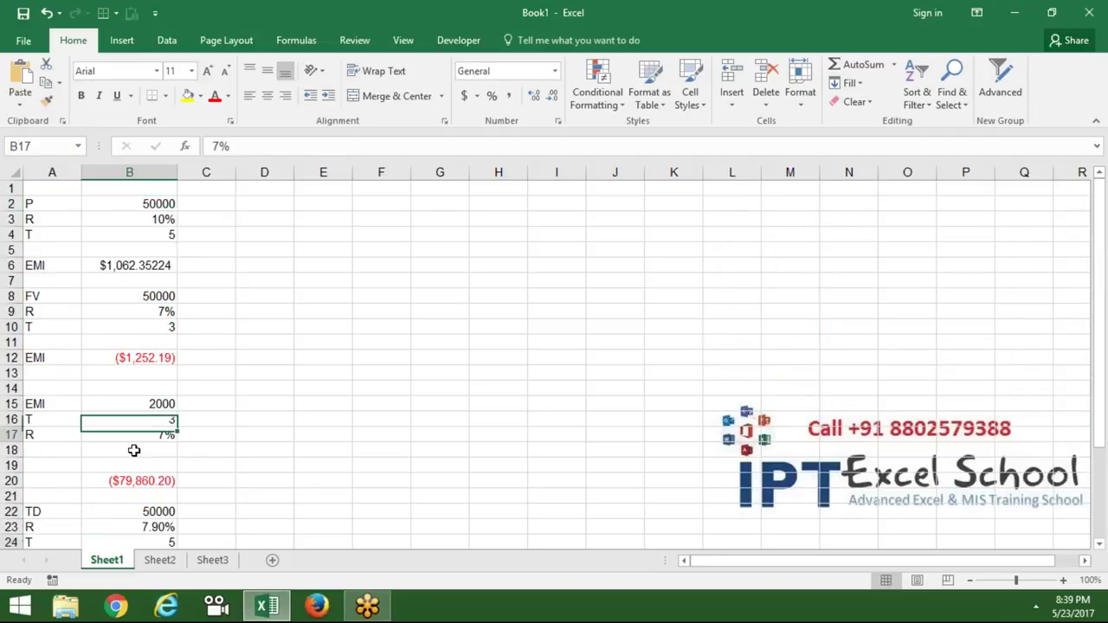
key(Down)
key(Down)
key(Down)
key(Up)
key(Up)
key(Up)
key(Up)
key(Up)
key(Up)
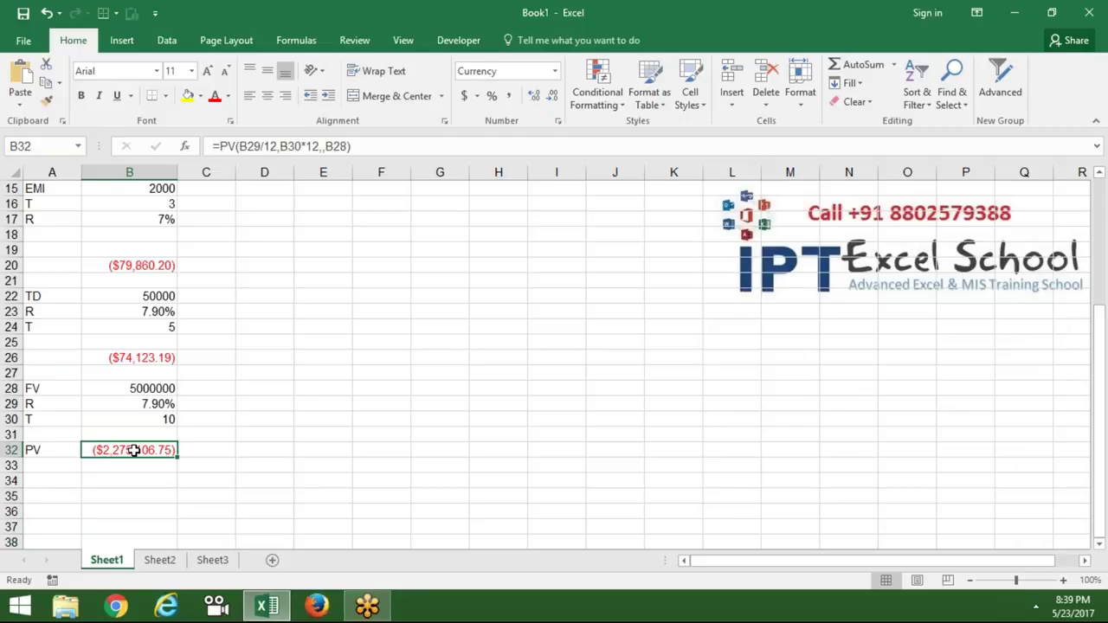
key(Right)
In C32, enter =RATE(B30*12,,B32,B28) to get the 1% monthly rate.
text(=)
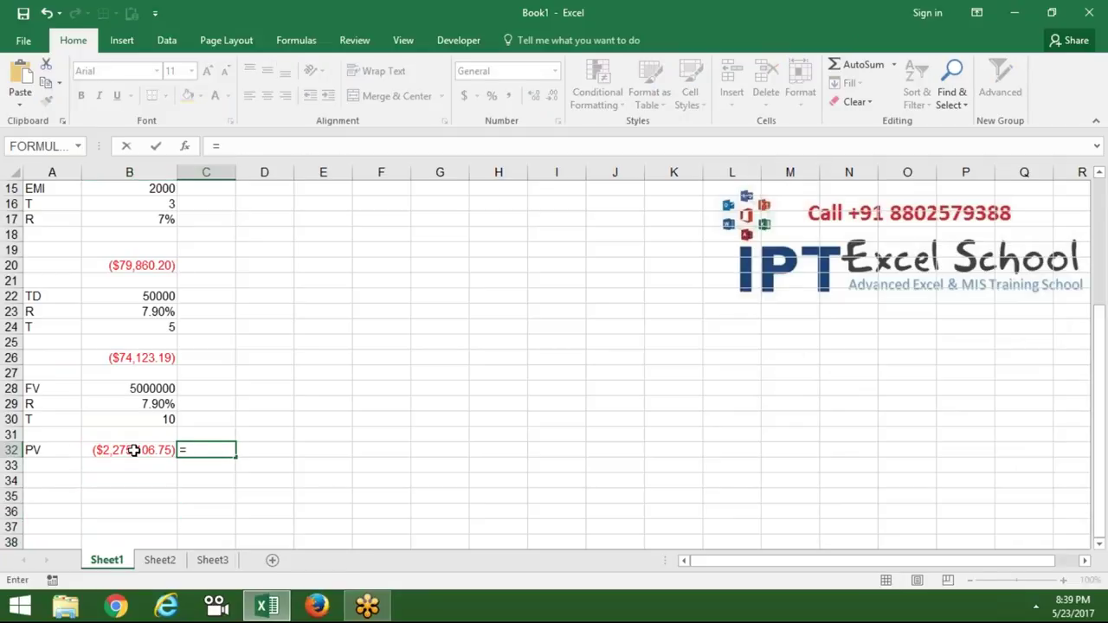
text(rate)
key(Tab)
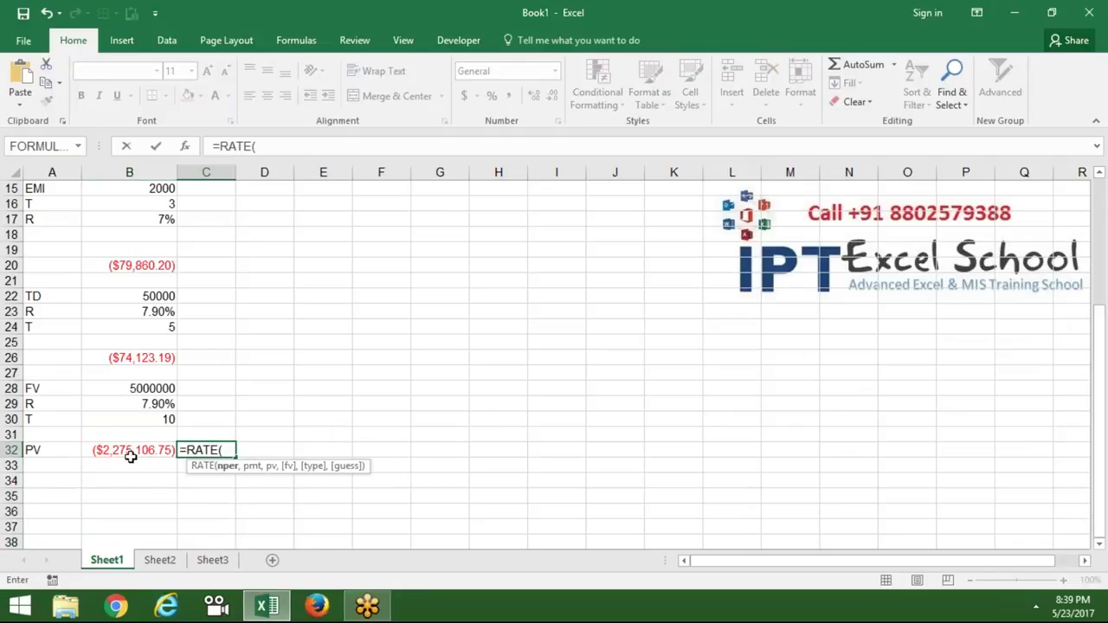
click(146, 420)
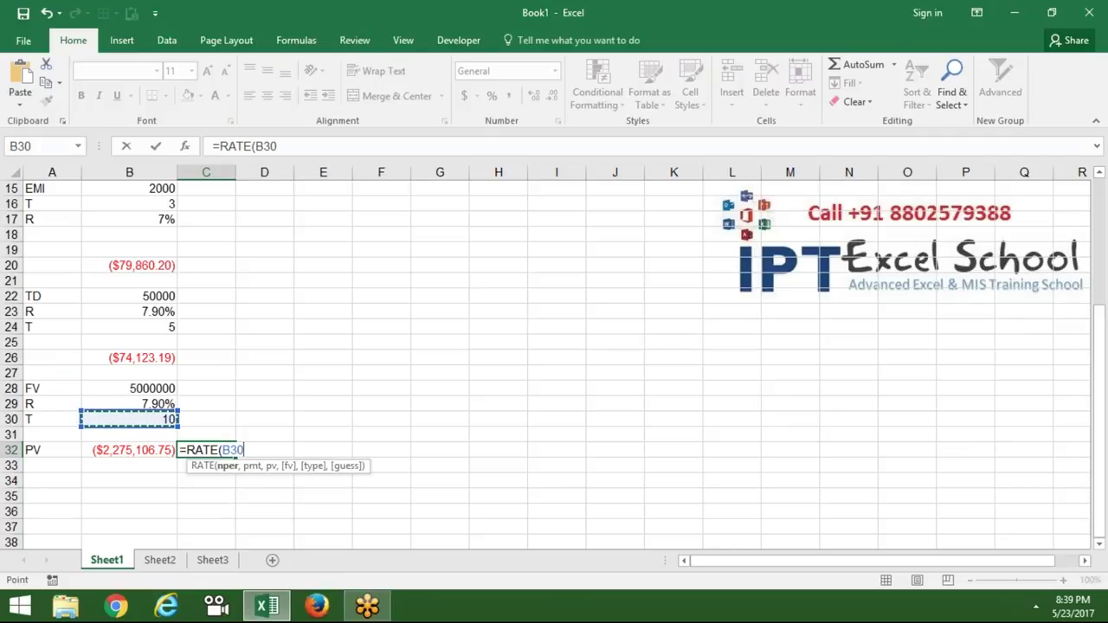
text(*12)
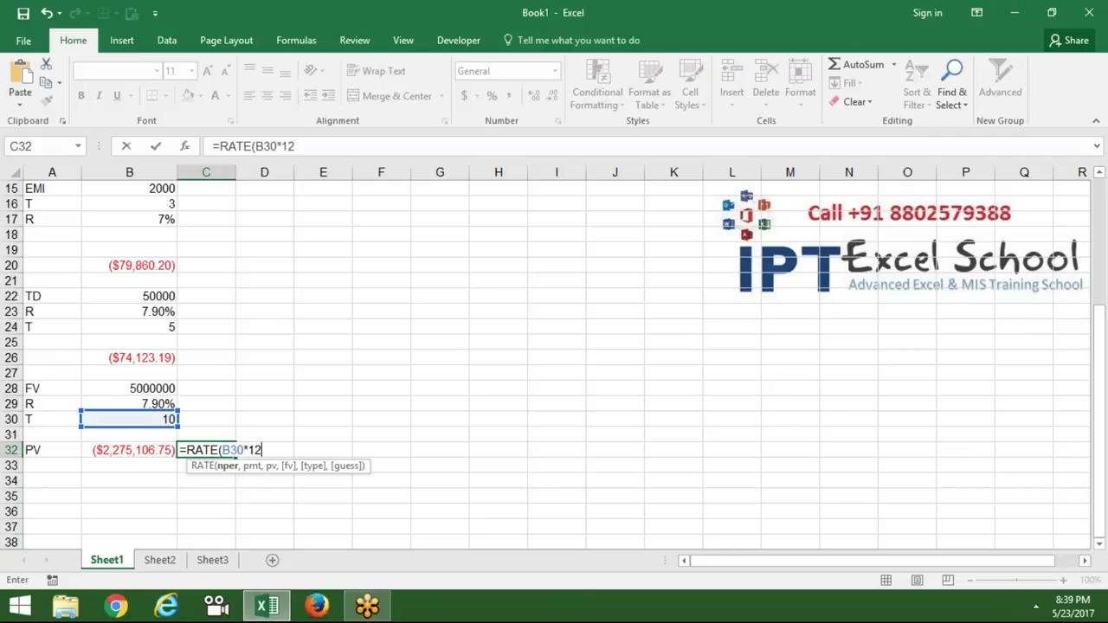
text(,,)
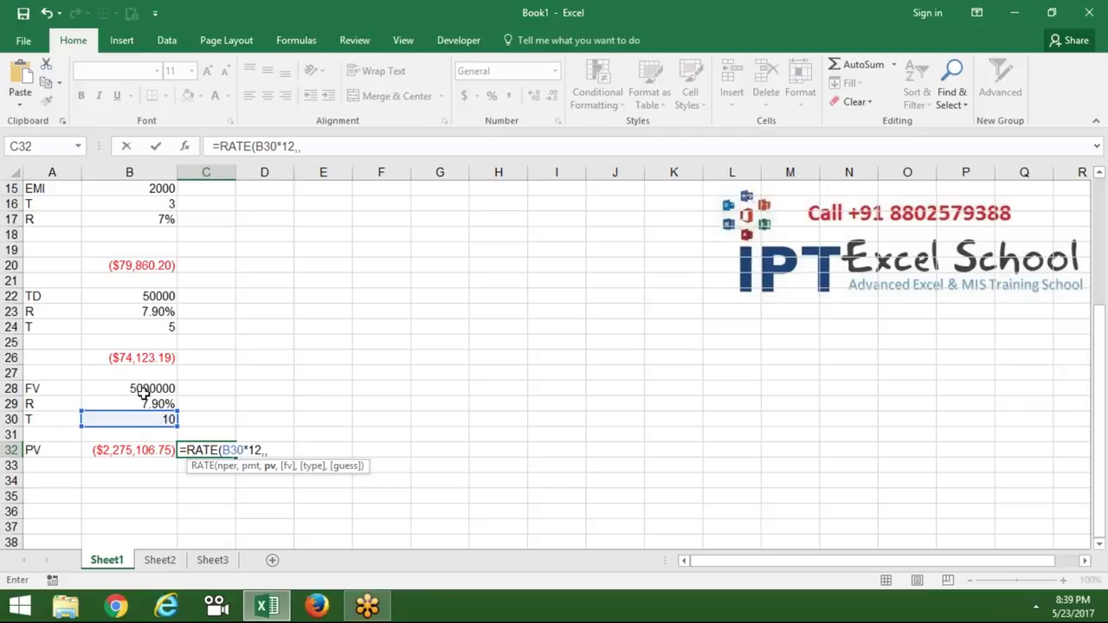
click(134, 452)
text(,)
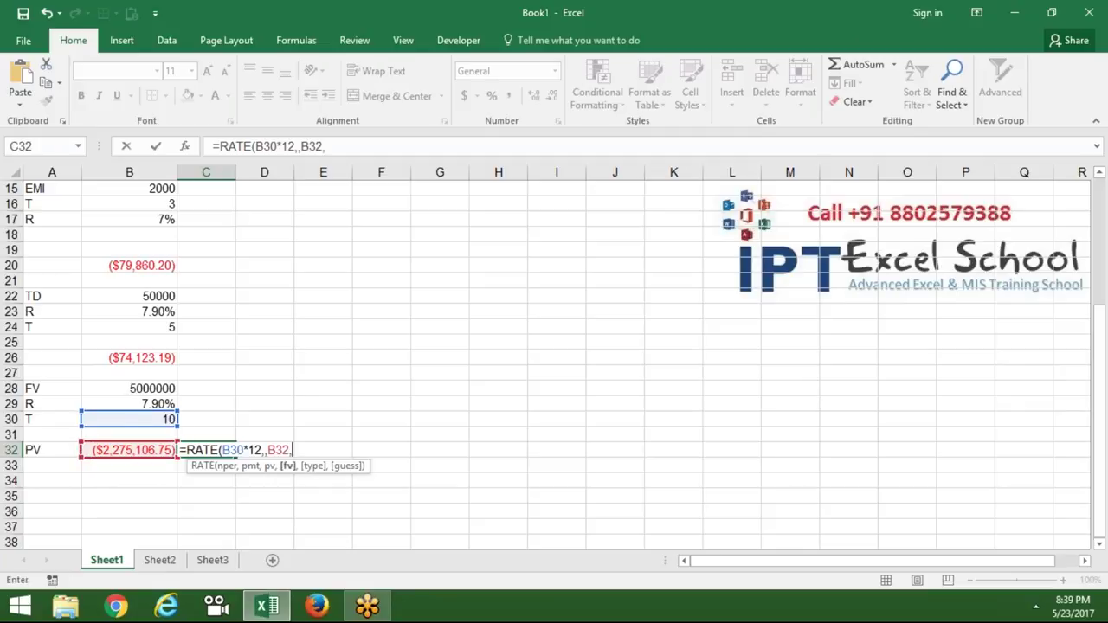
click(128, 390)
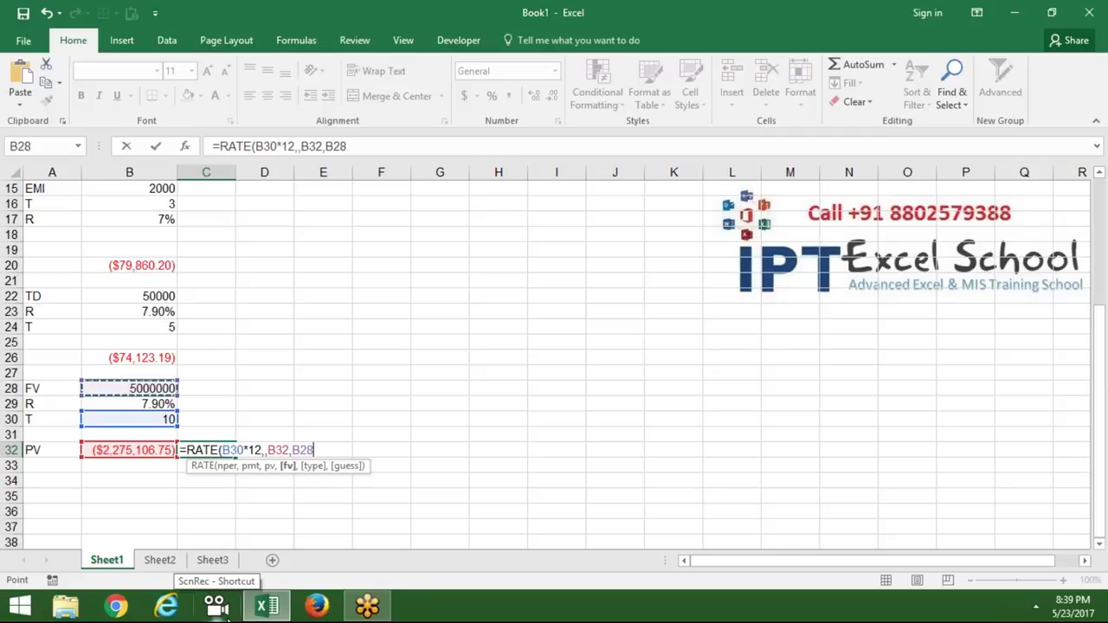
key(ctrl+Return)
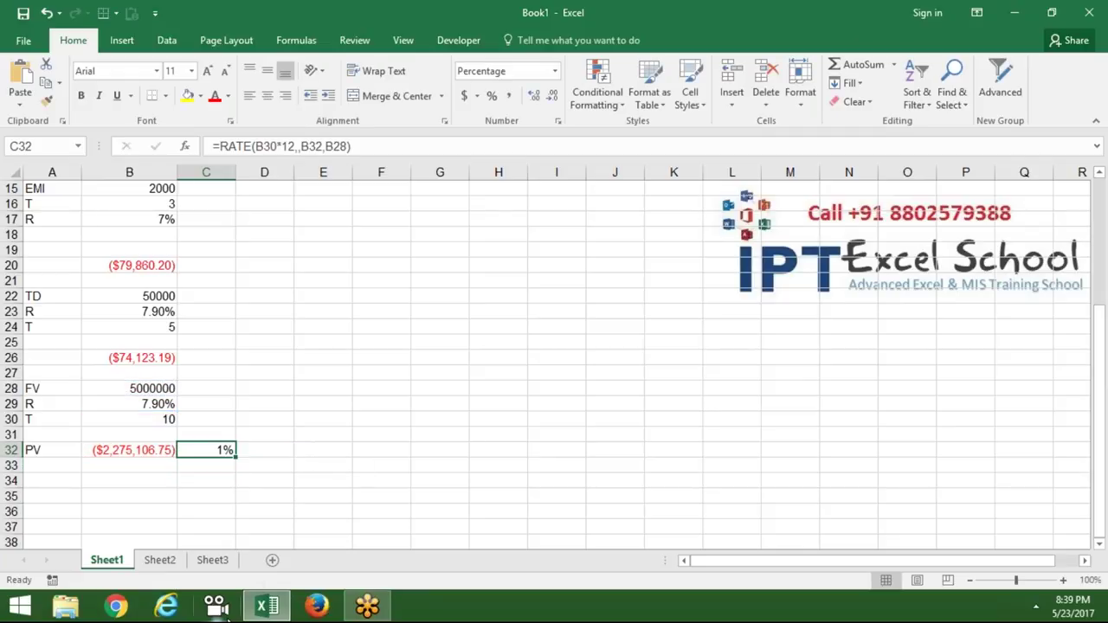
Annualise it in D32 with =C32*12, shown as a percentage with two decimals (7.90%).
key(Right)
text(=)
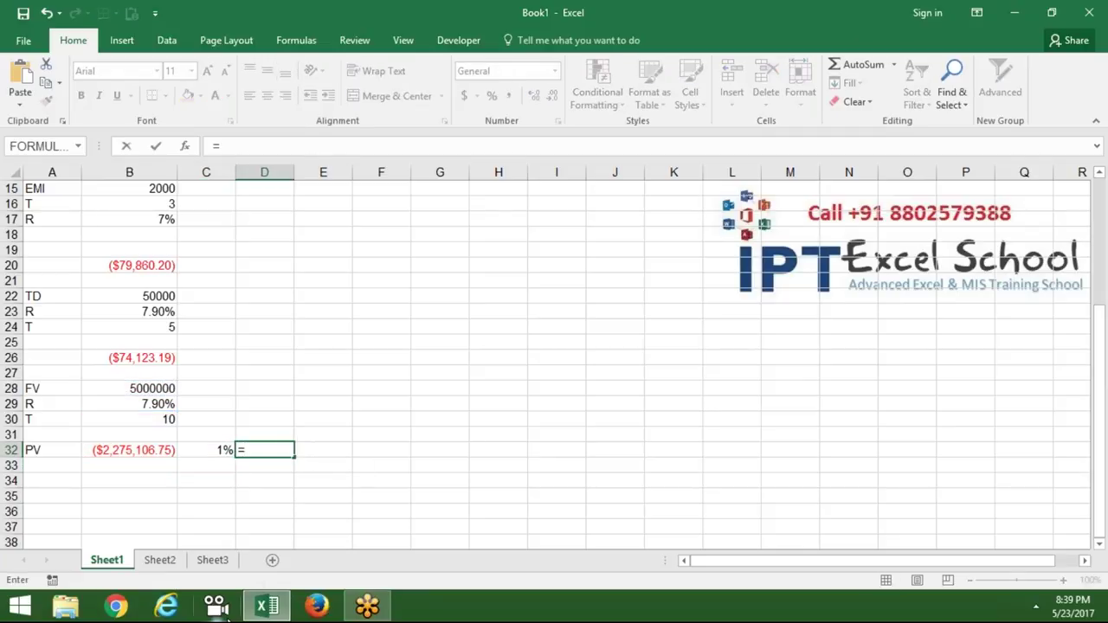
key(Left)
text(*12)
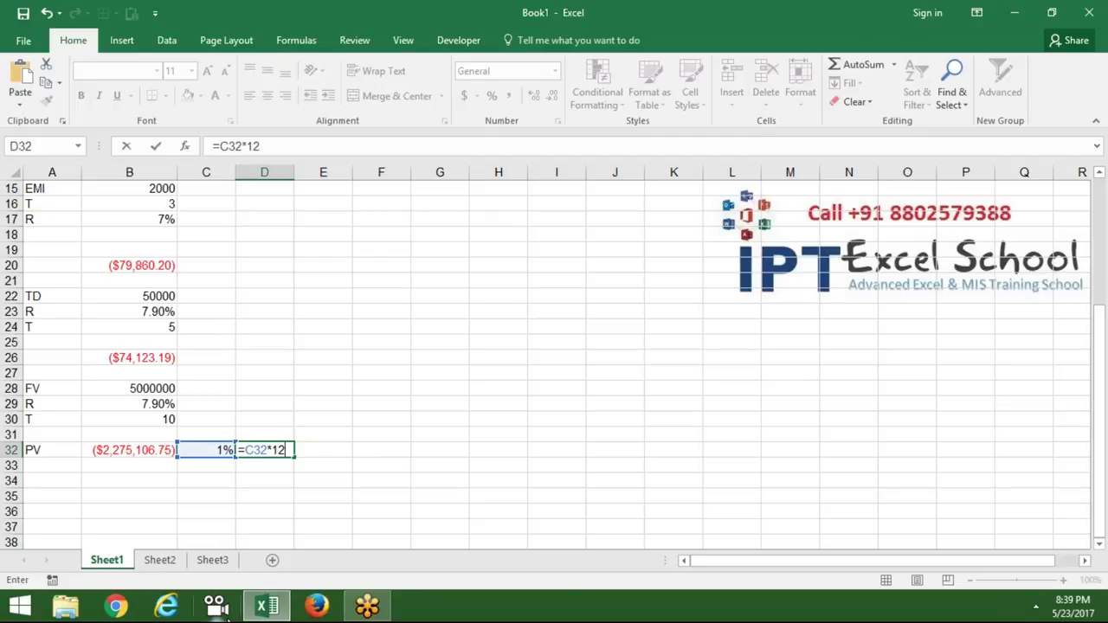
key(Return)
key(Up)
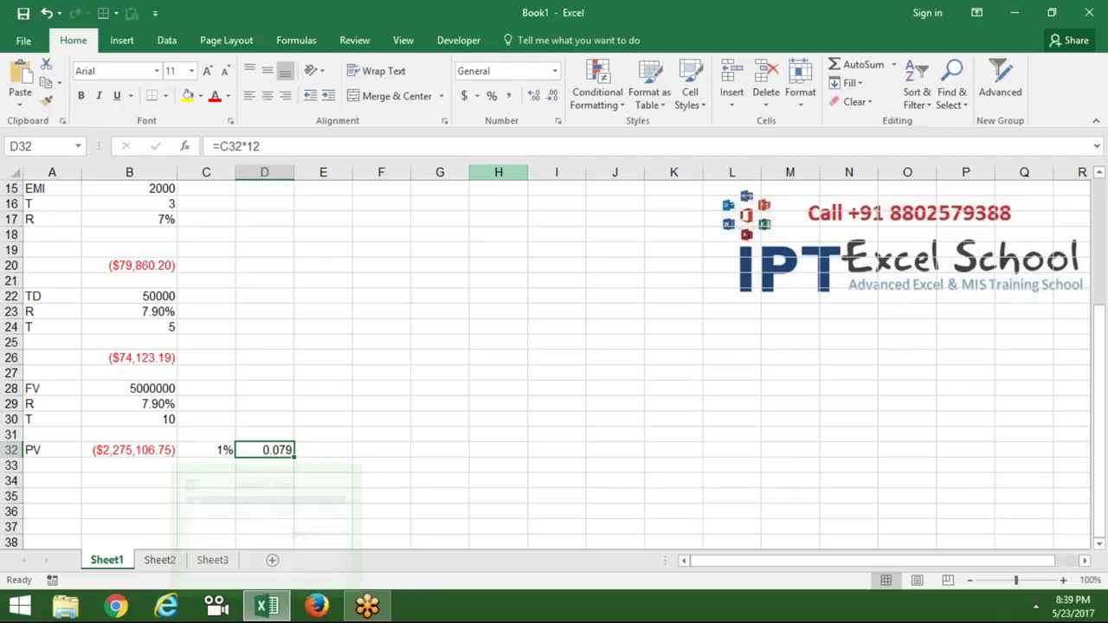
click(491, 95)
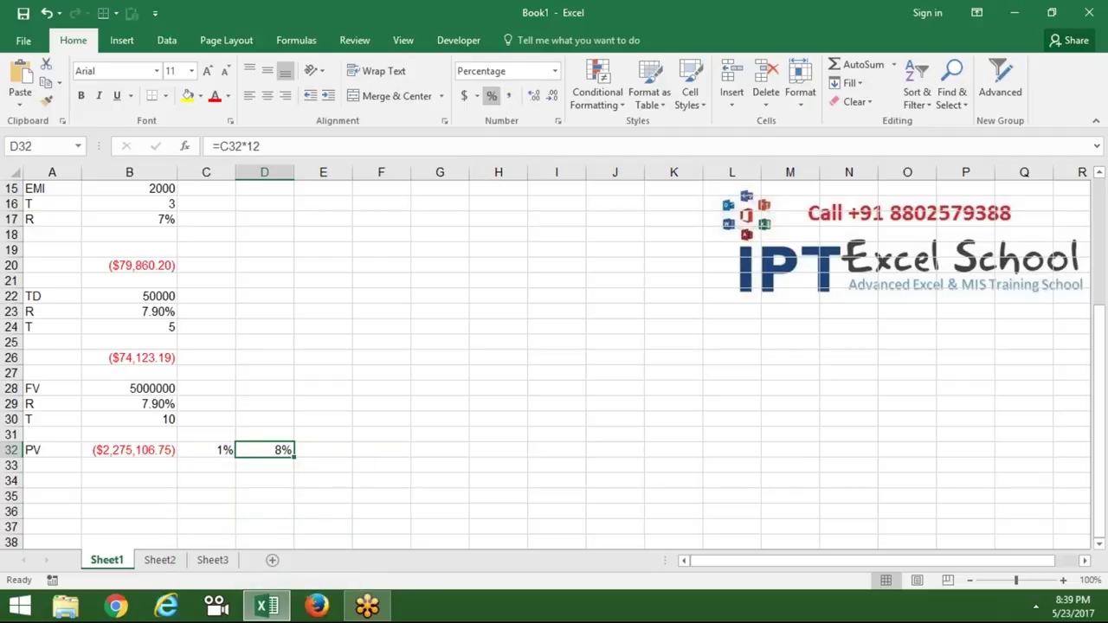
click(534, 97)
click(534, 97)
click(206, 471)
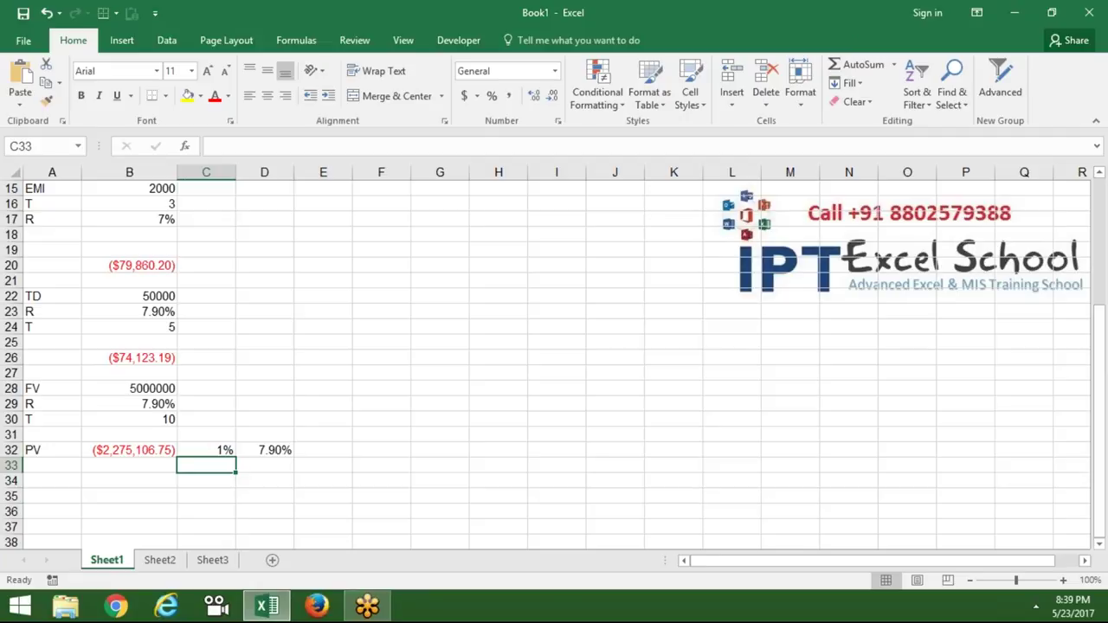
text(=ra)
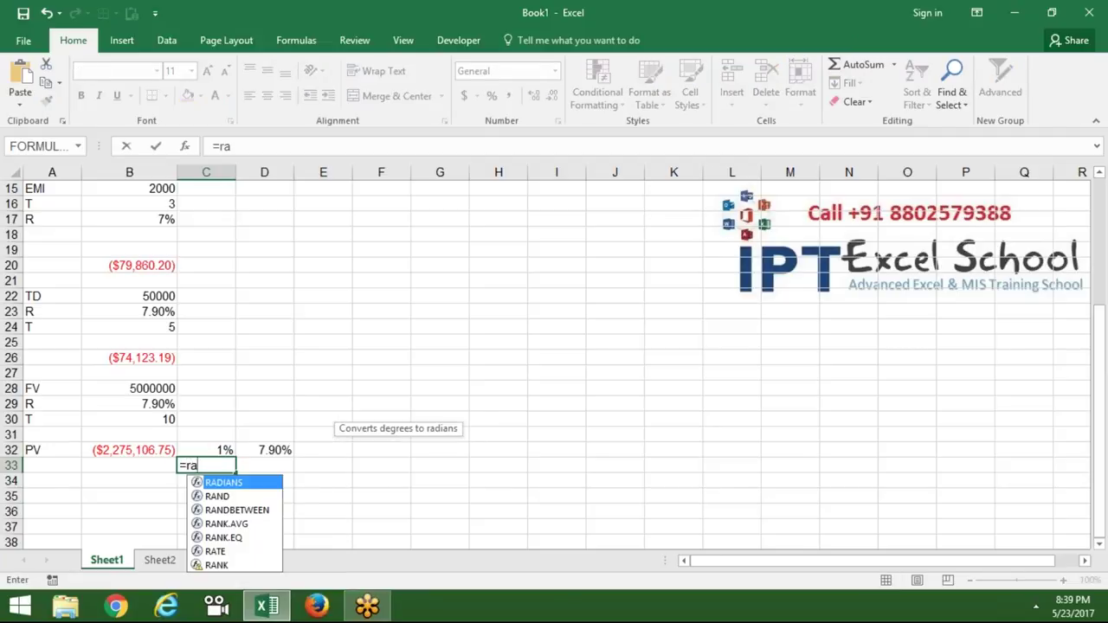
text(te)
key(Tab)
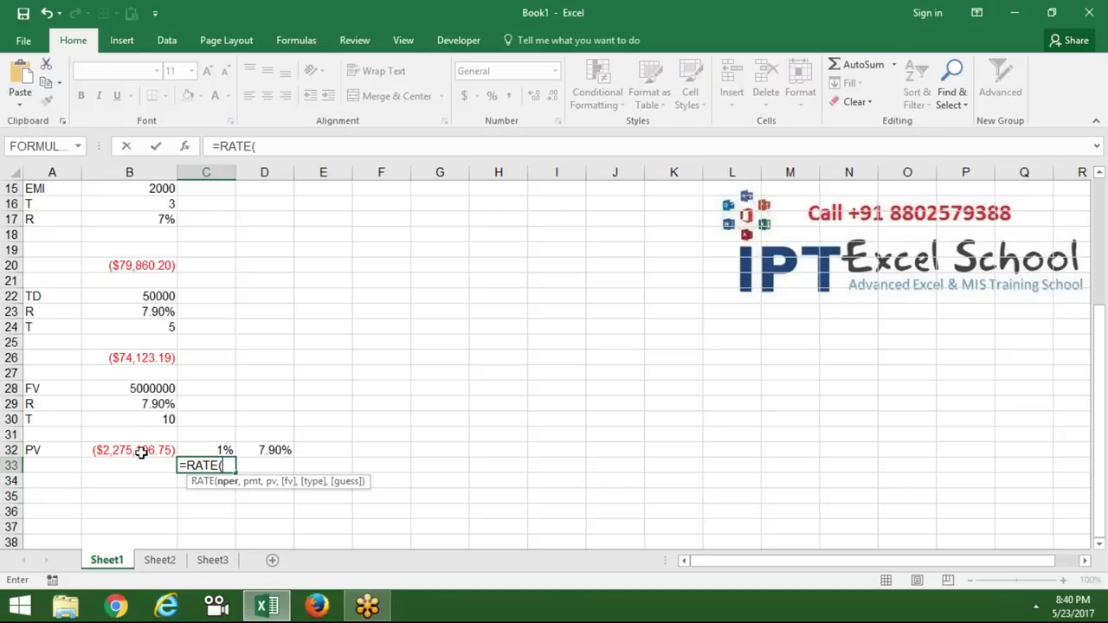
click(141, 452)
text(,)
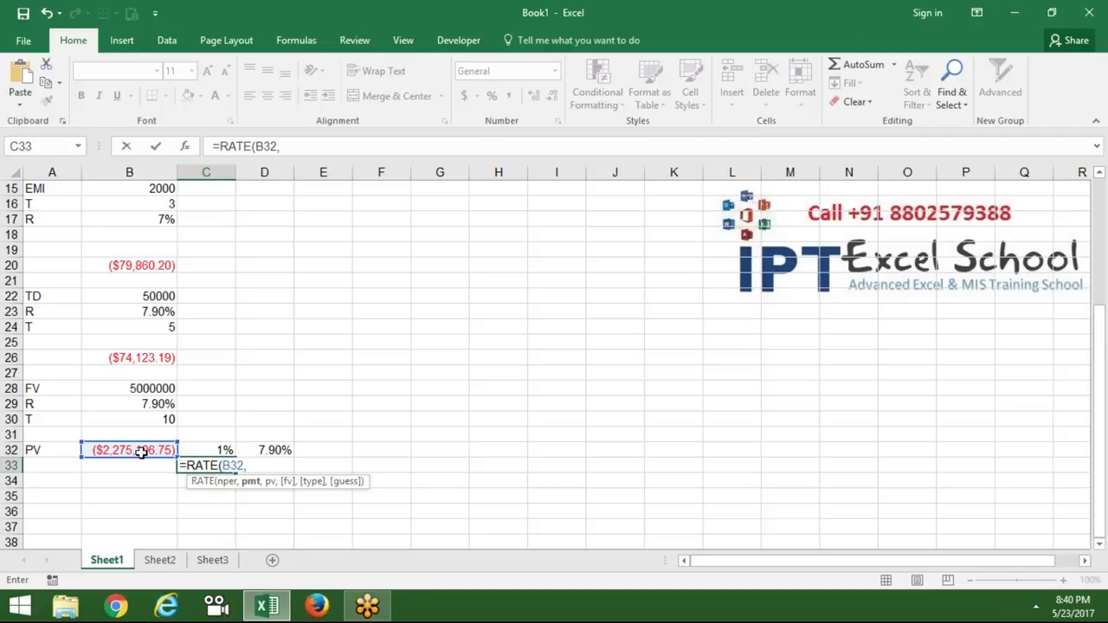
key(BackSpace)
text(*12,,)
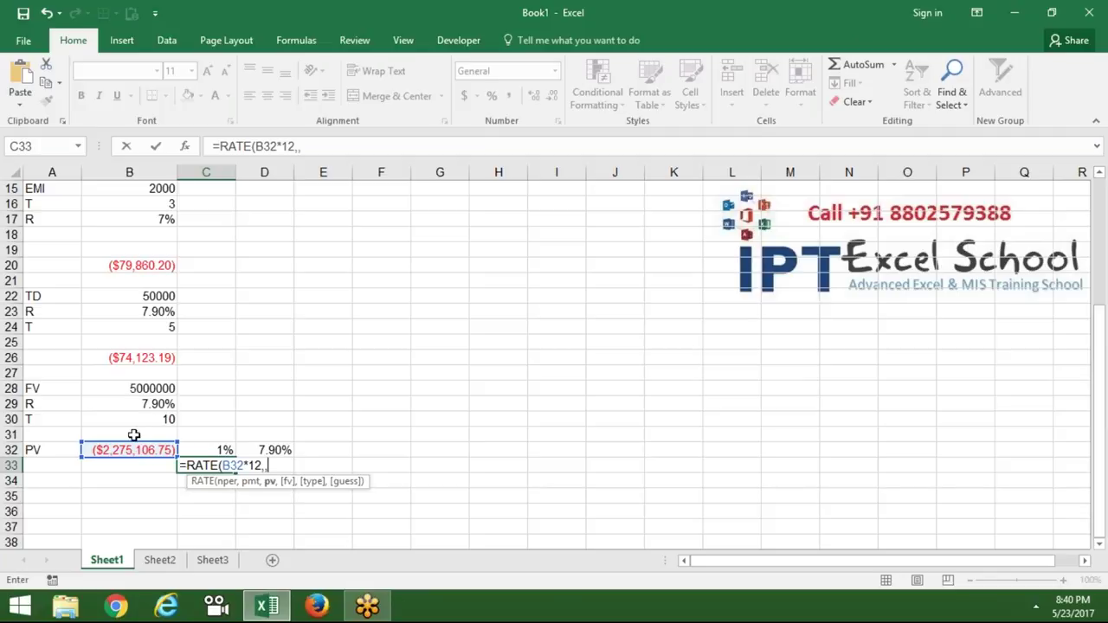
click(131, 449)
text(,)
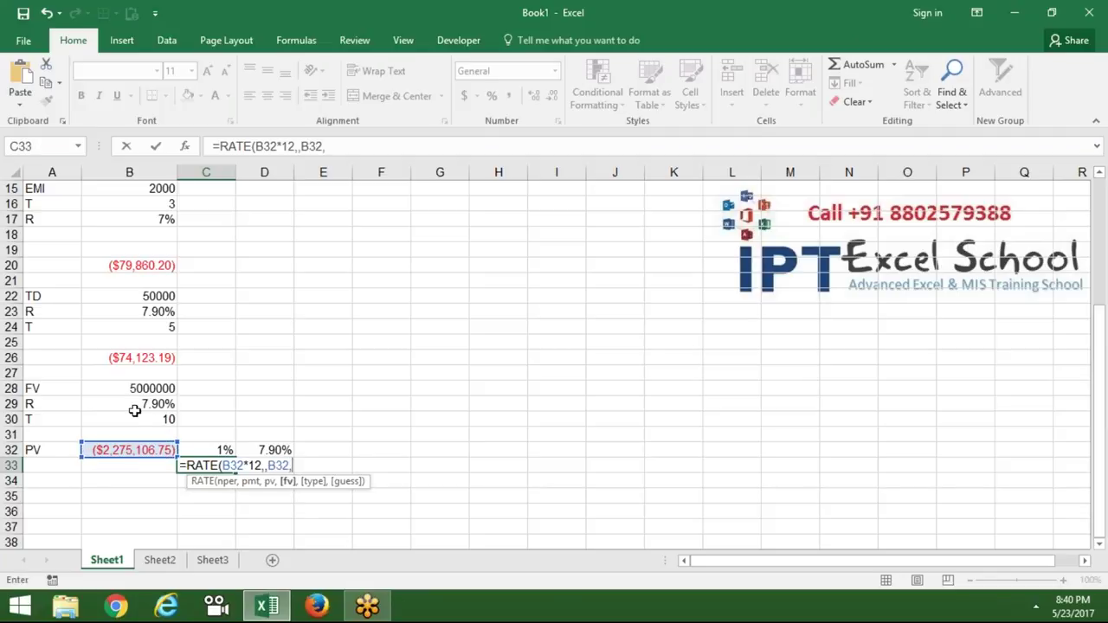
click(134, 390)
text())
key(Return)
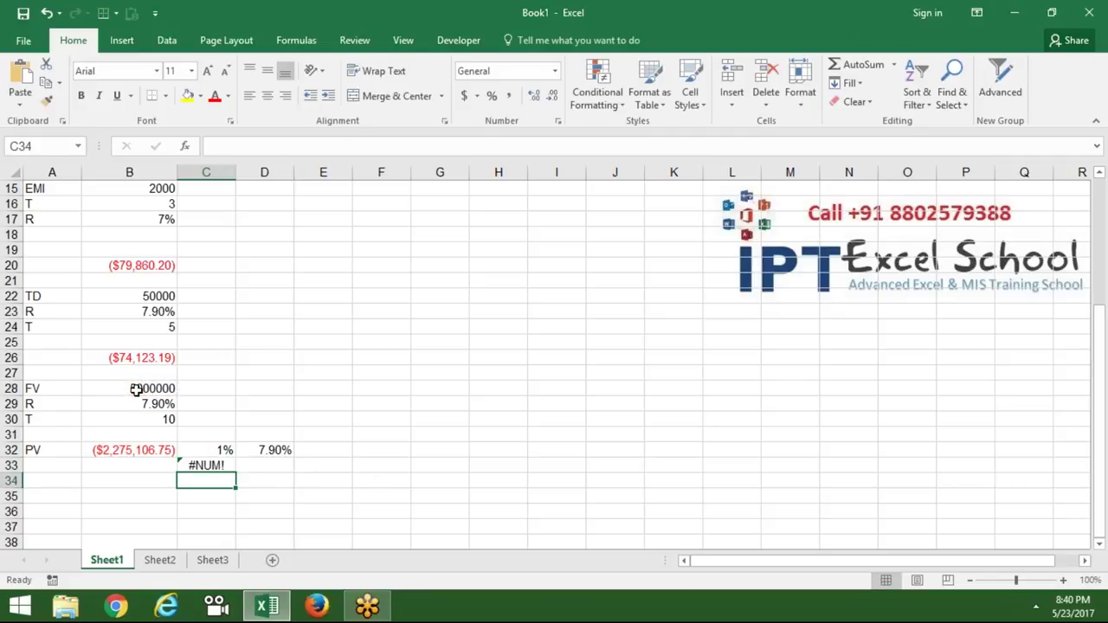
key(Up)
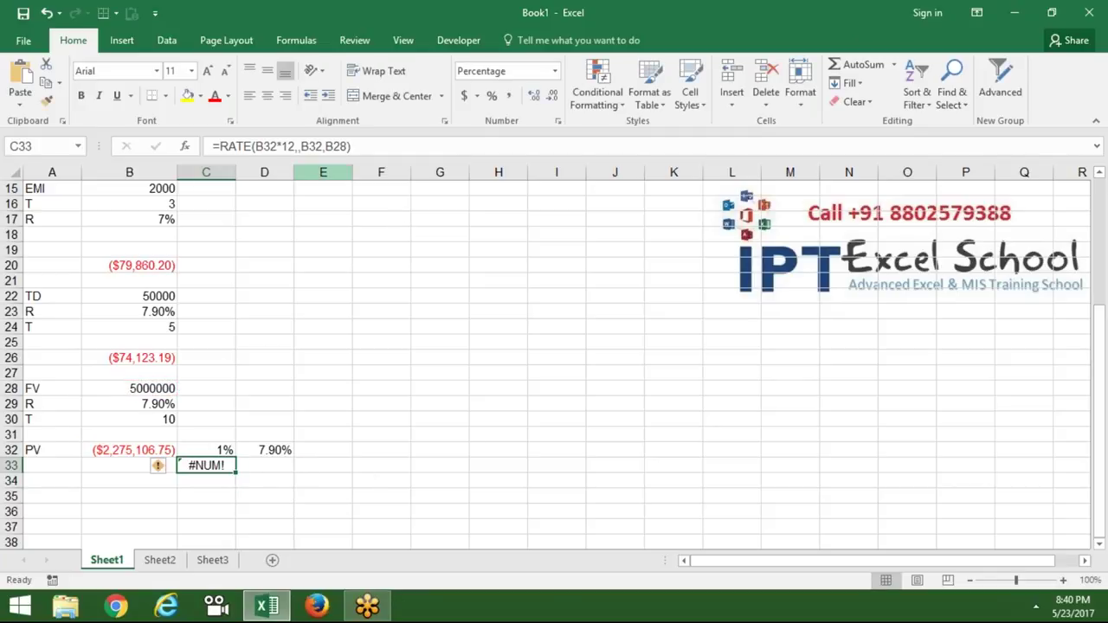
click(305, 153)
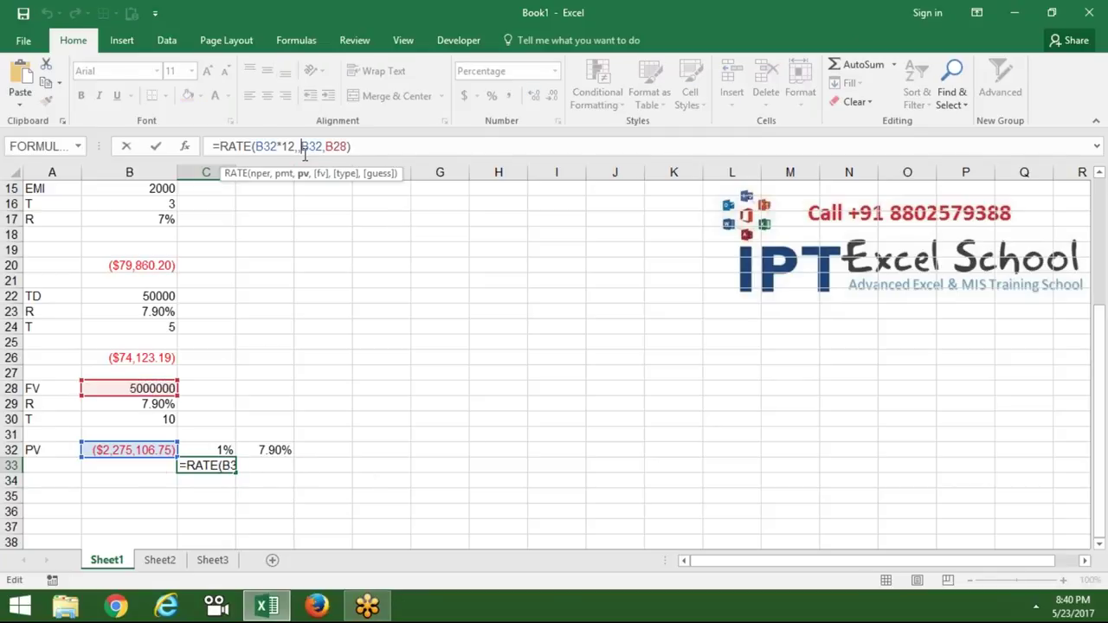
text(,)
click(263, 147)
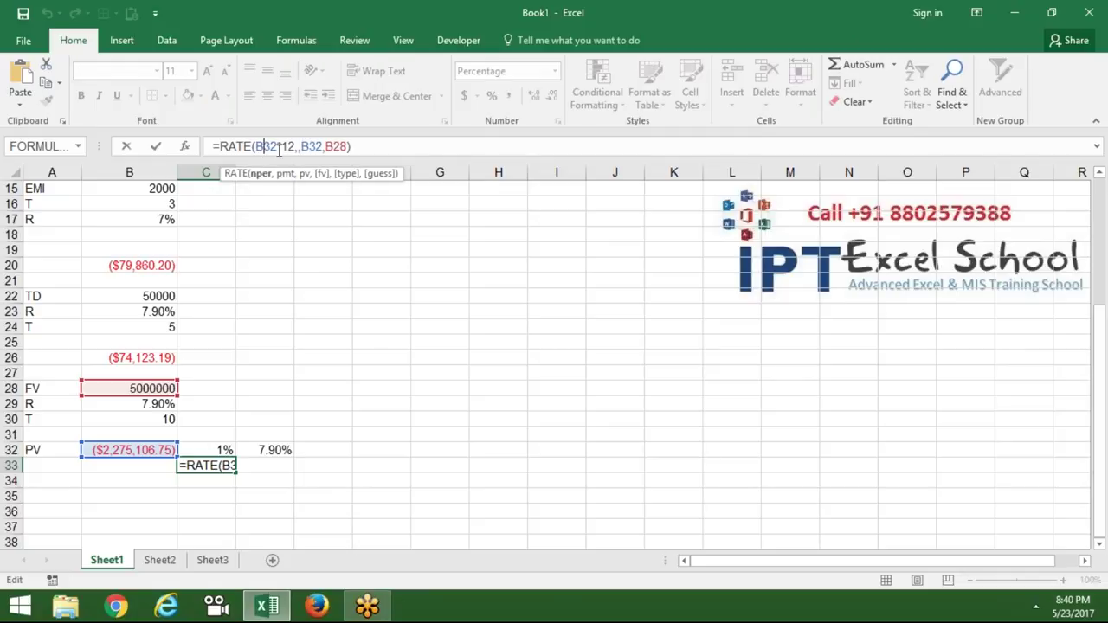
key(BackSpace)
key(BackSpace)
key(BackSpace)
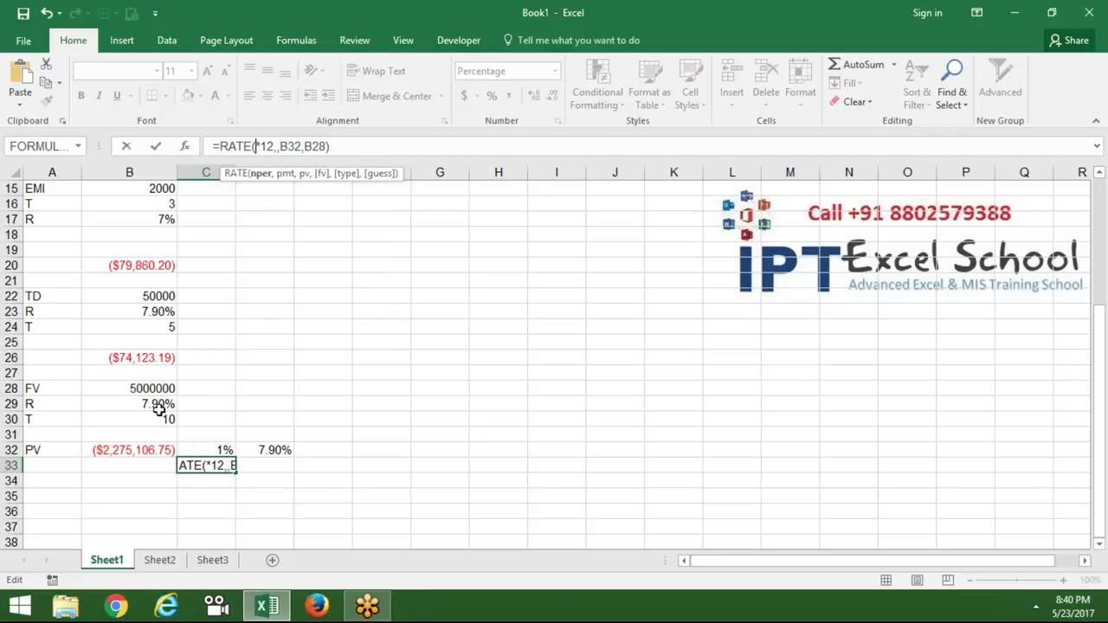
click(160, 420)
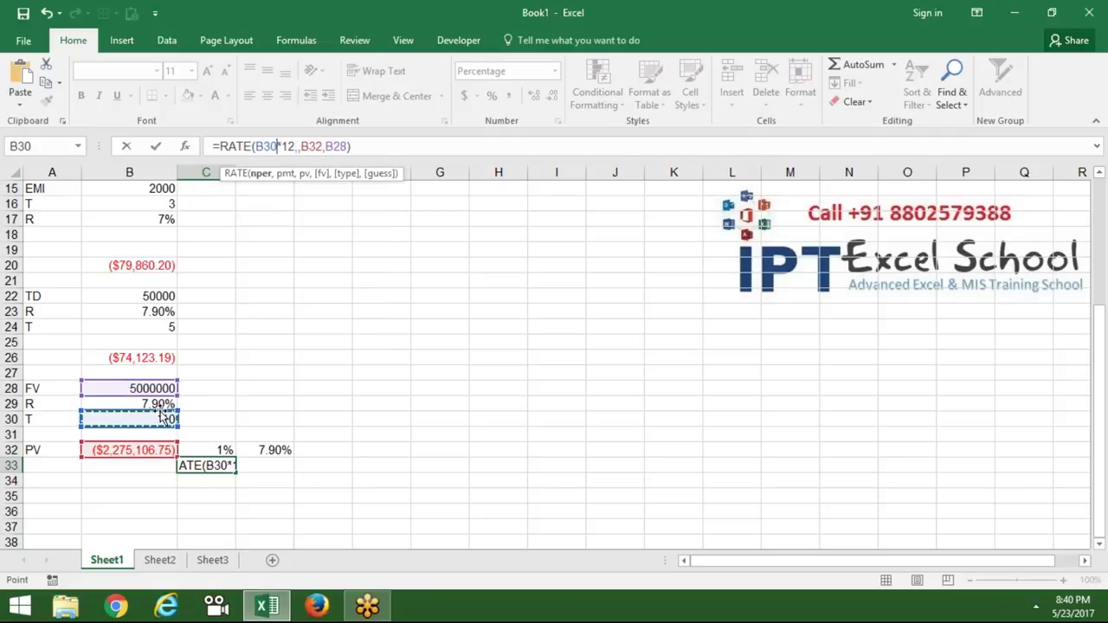
key(Escape)
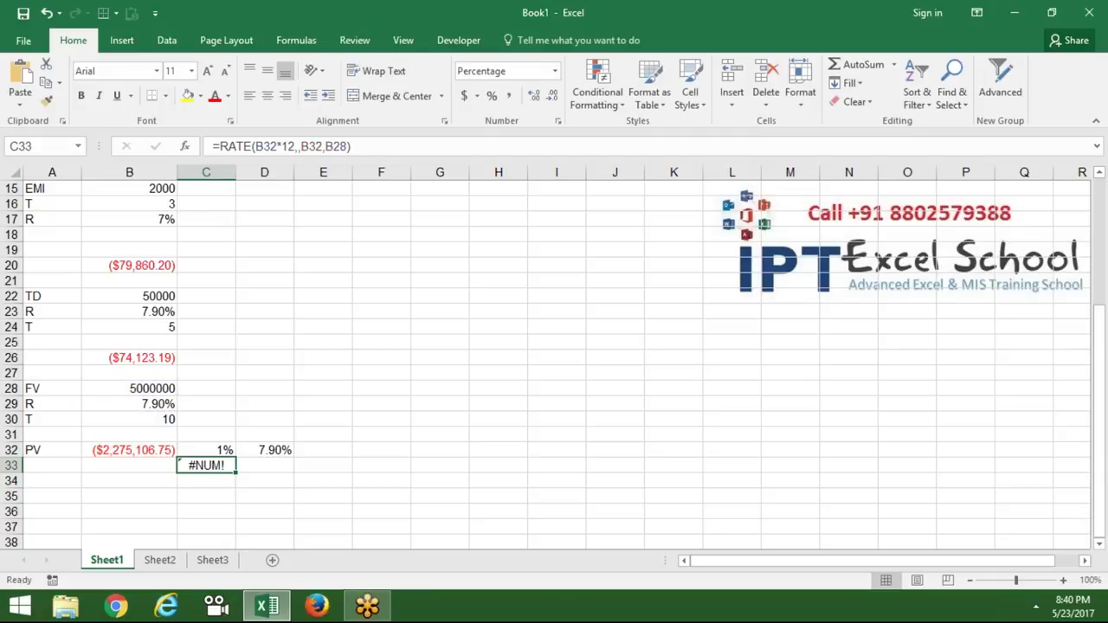
Replace C33 with =NPER(B29/12,,B32,B28) in General format, giving 120 periods.
key(Delete)
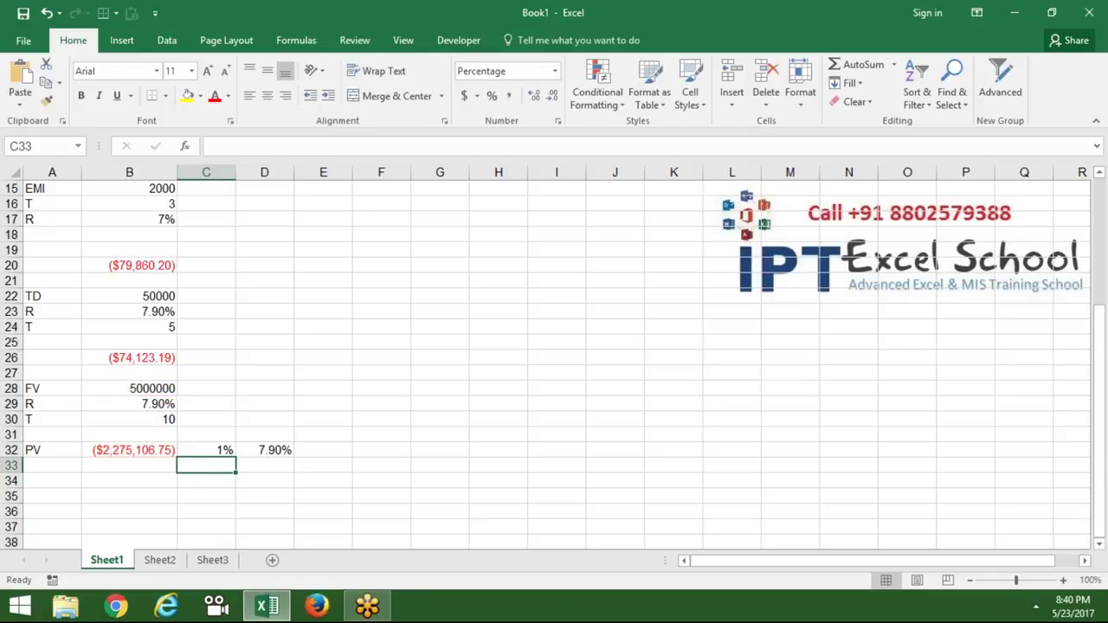
text(=n)
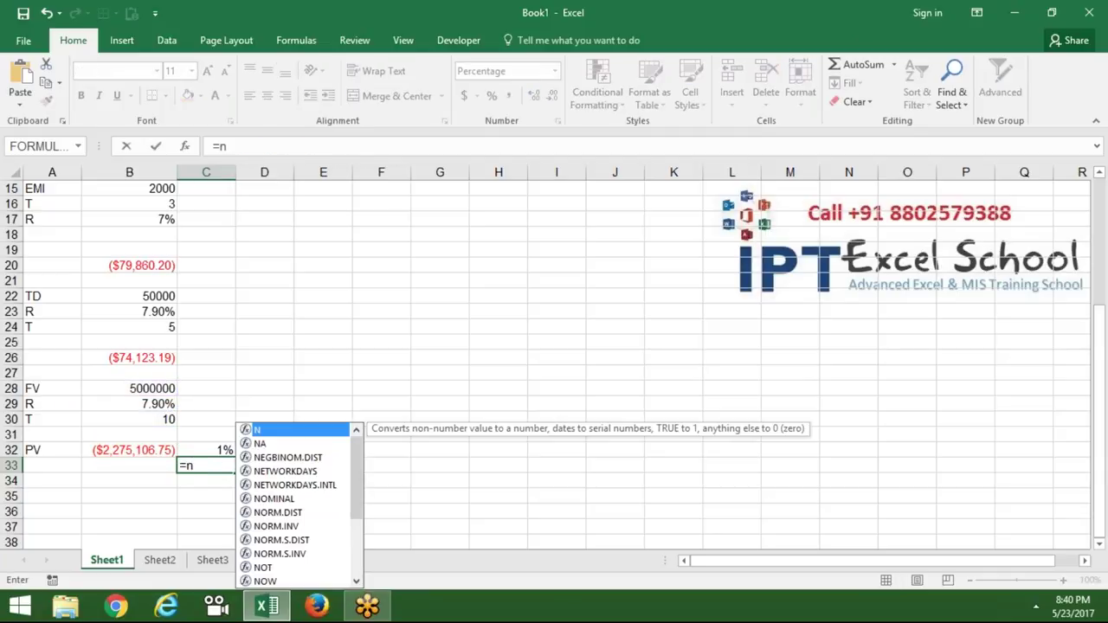
text(p)
key(Tab)
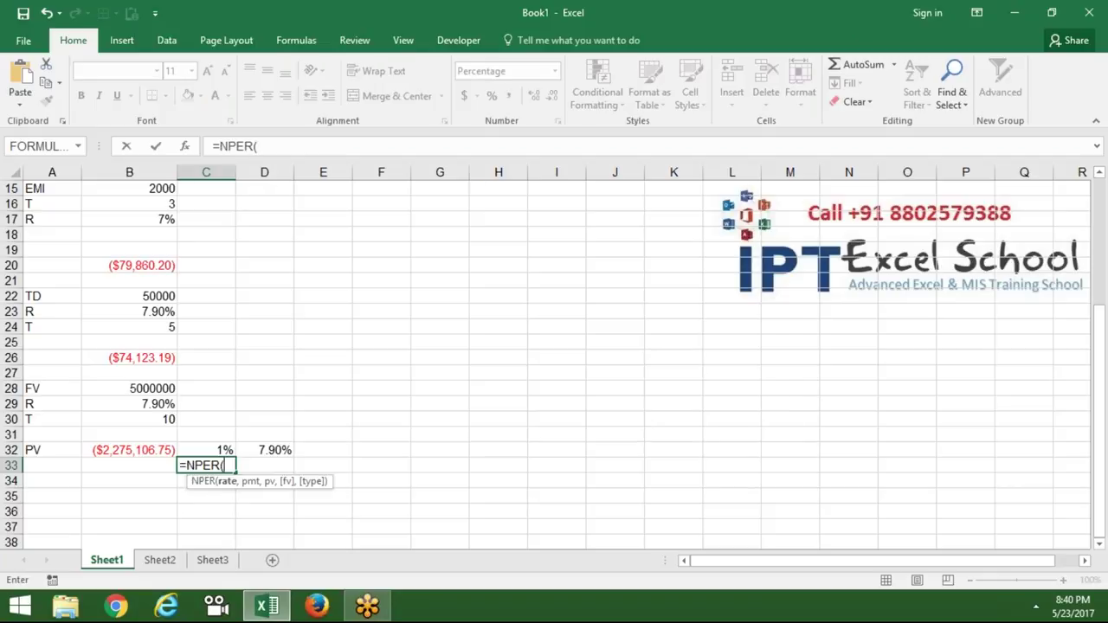
click(147, 449)
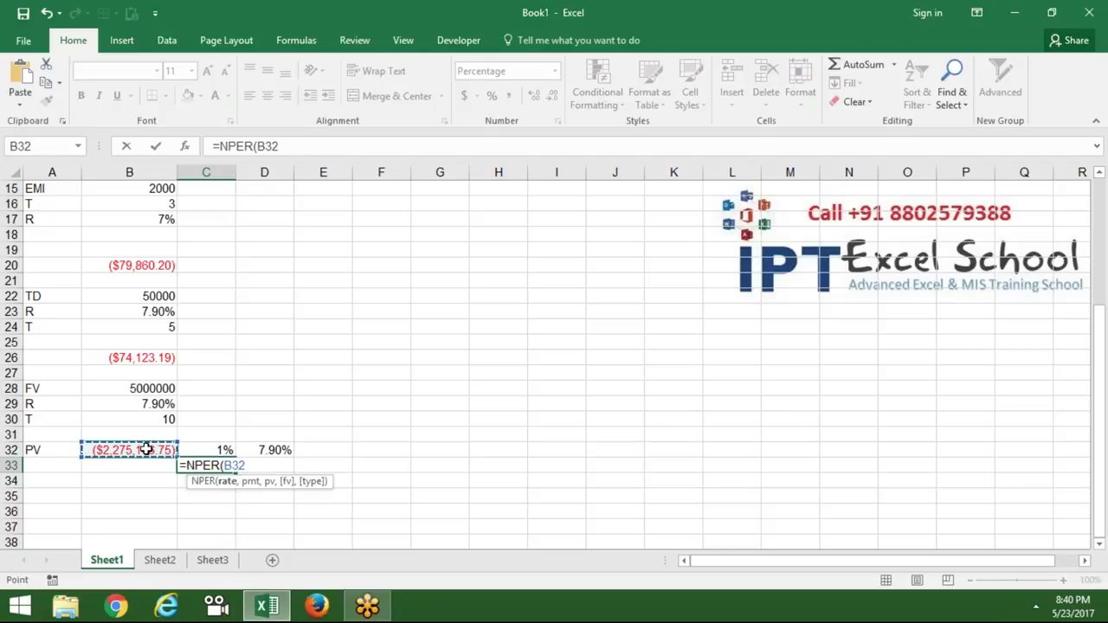
click(156, 404)
text(/12)
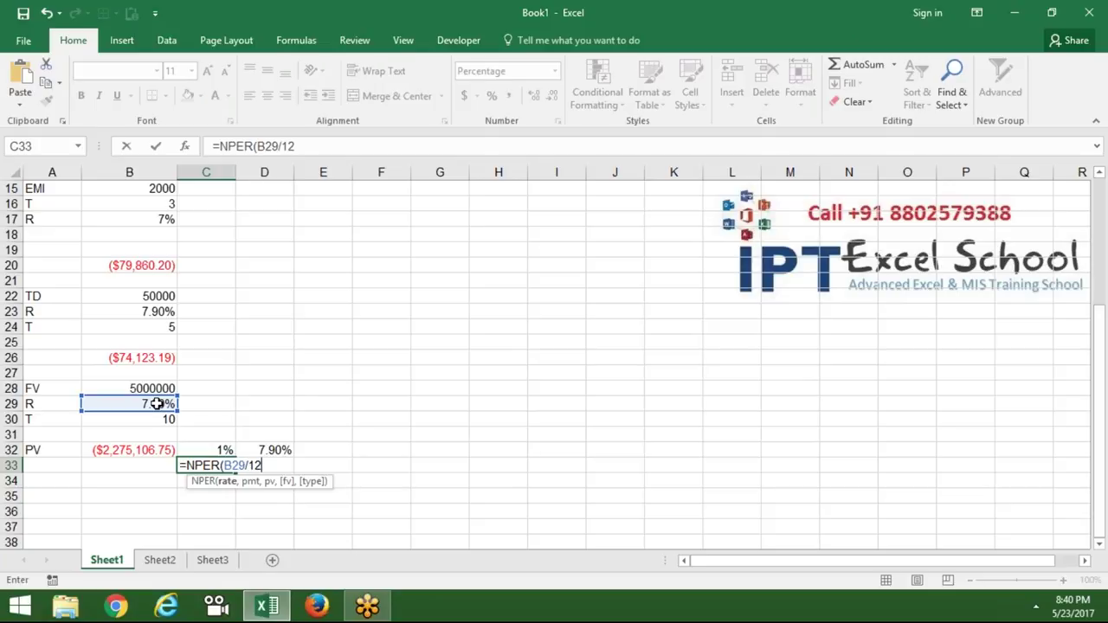
text(,,)
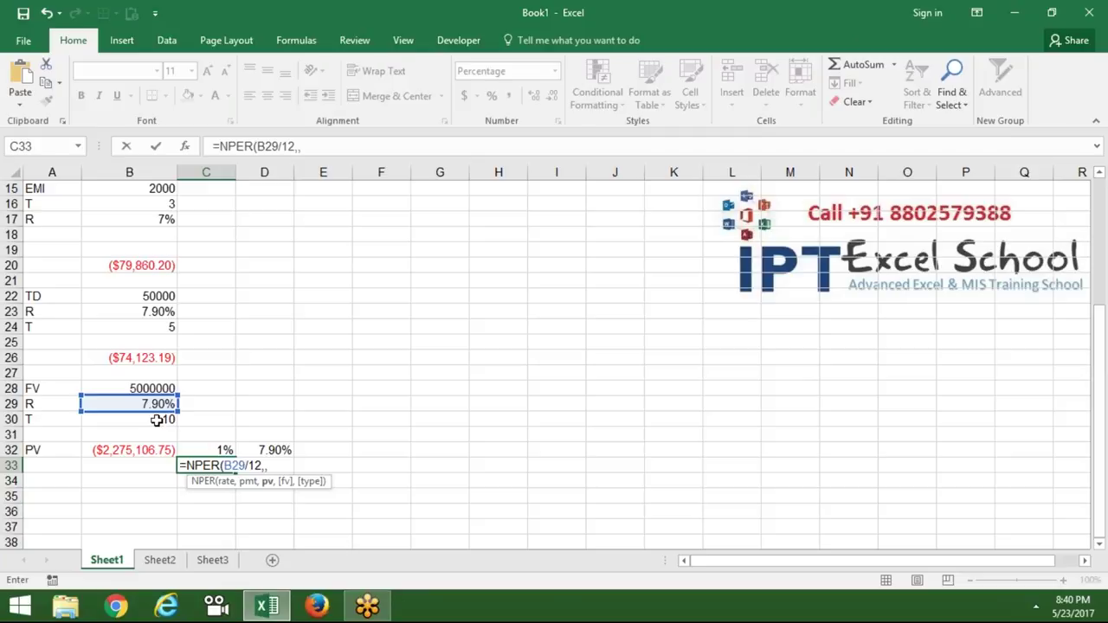
click(154, 452)
text(,)
click(160, 387)
key(Return)
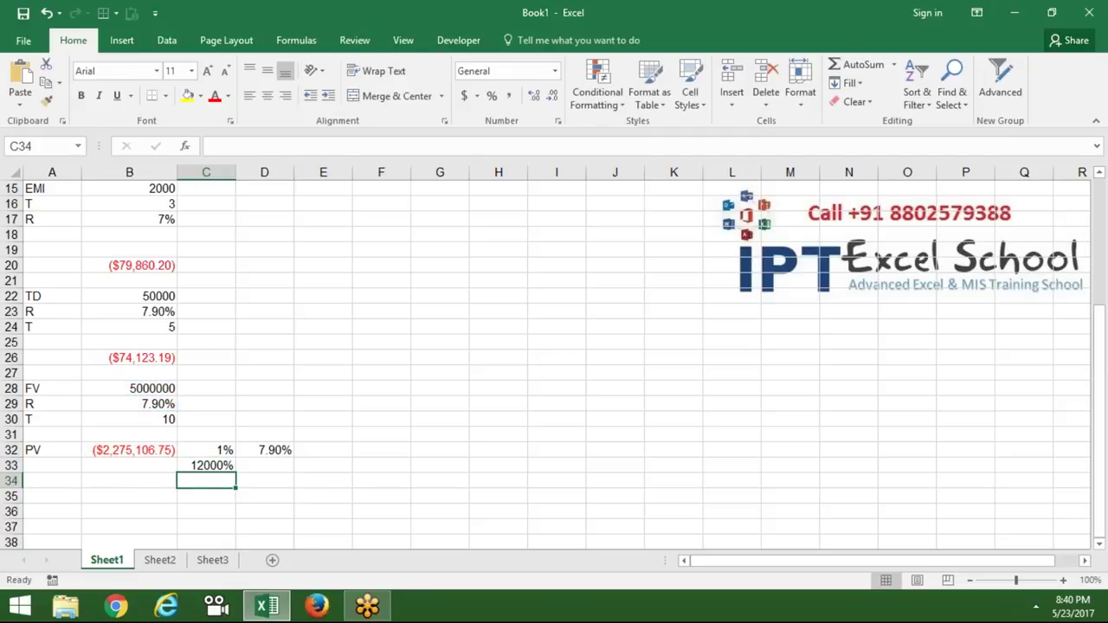
click(206, 464)
key(ctrl+shift+asciitilde)
Convert the months to years in D33 with =C33/12.
click(265, 465)
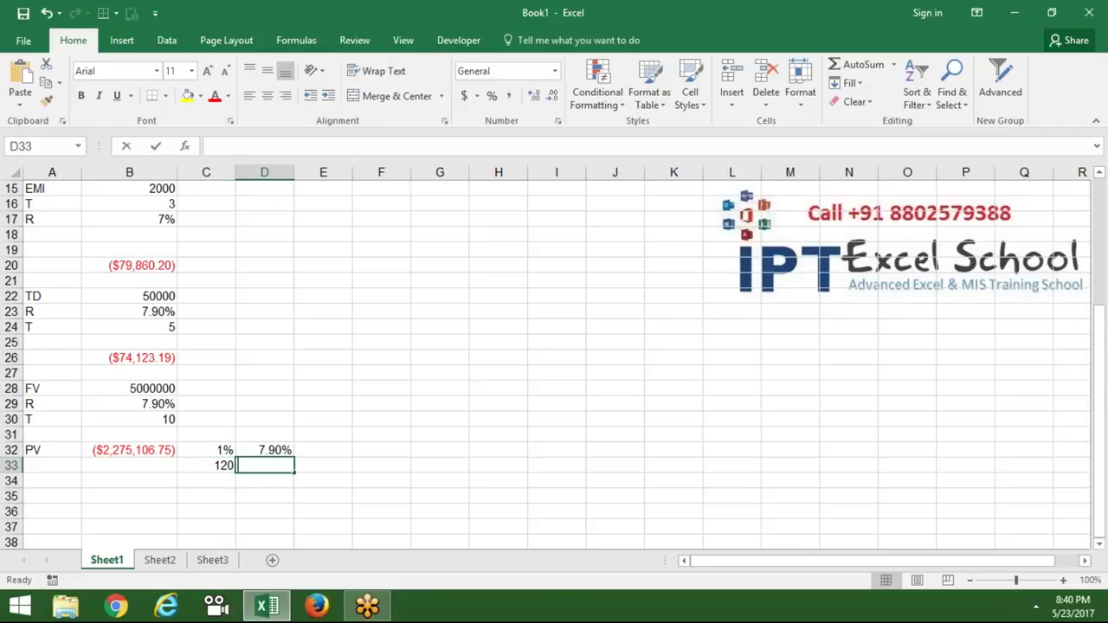
text(=)
click(206, 465)
text(/12)
key(Return)
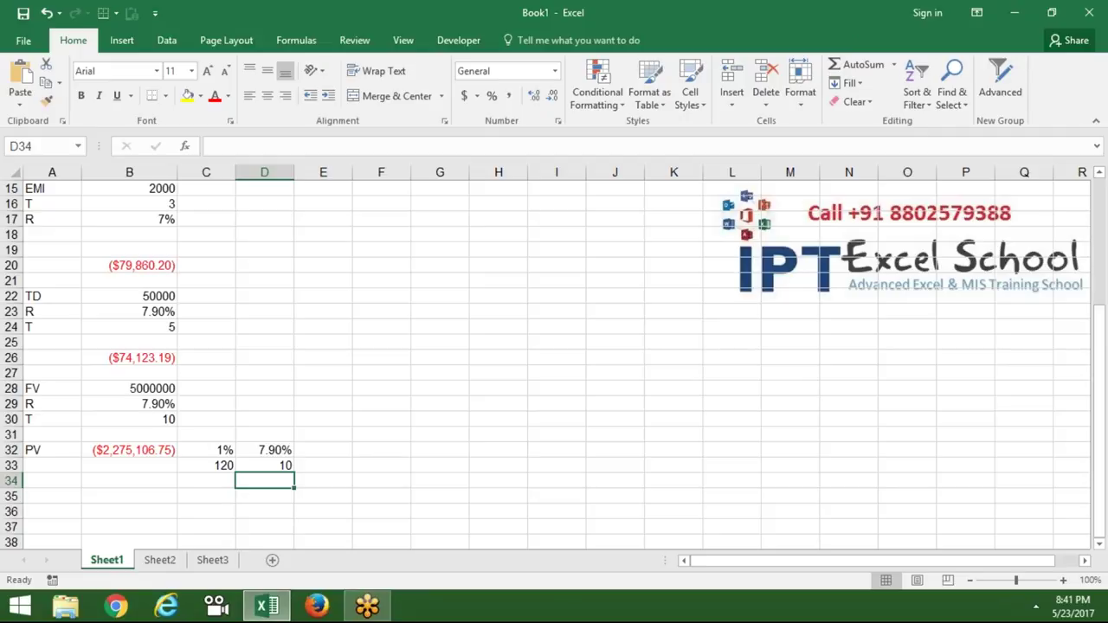
In D21, build an IRR formula with 5000 as Values and 0.1 as Guess.
click(287, 283)
text(=i)
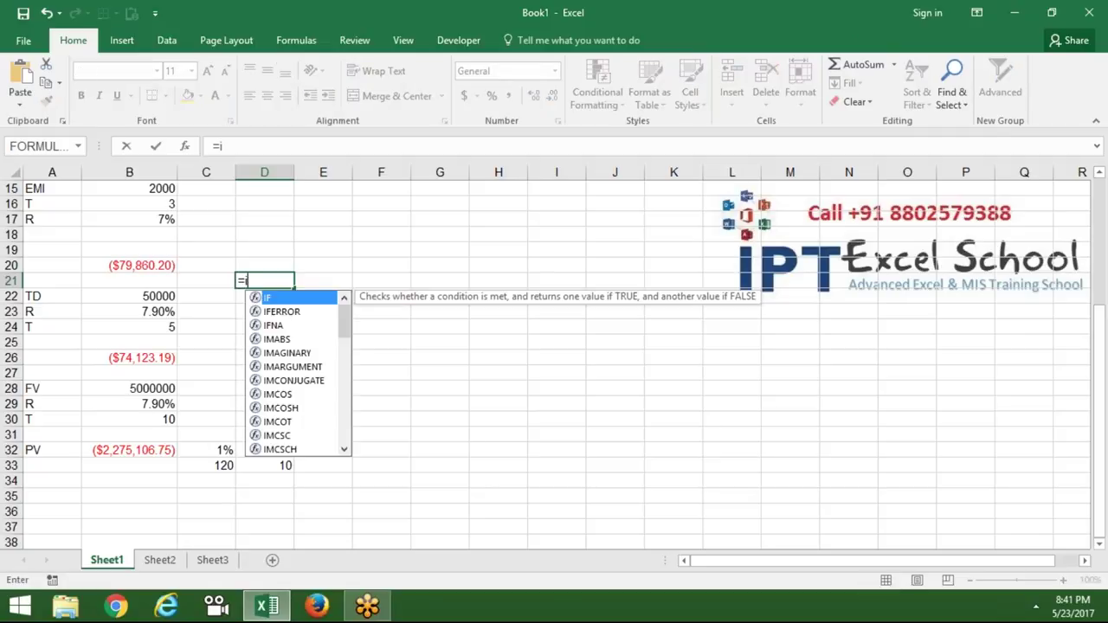
text(i)
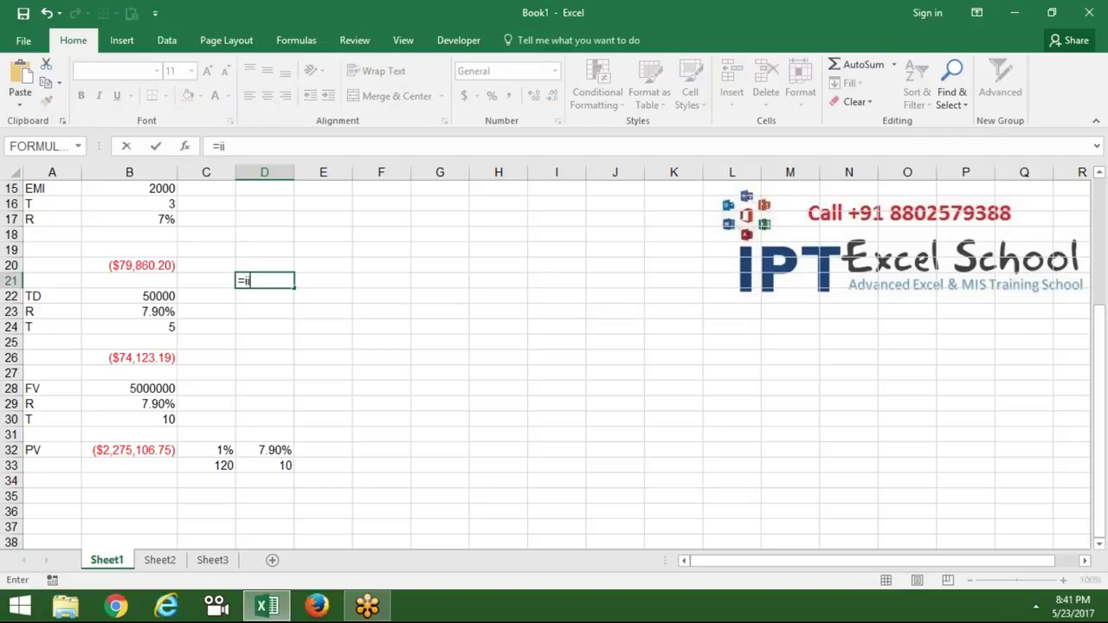
key(BackSpace)
text(r)
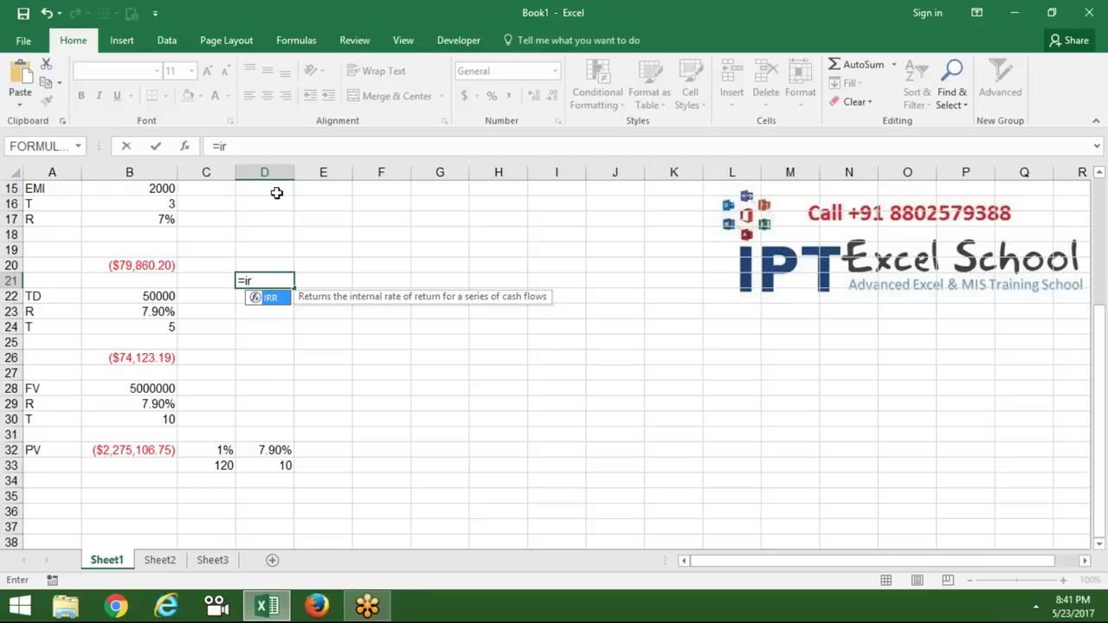
key(Tab)
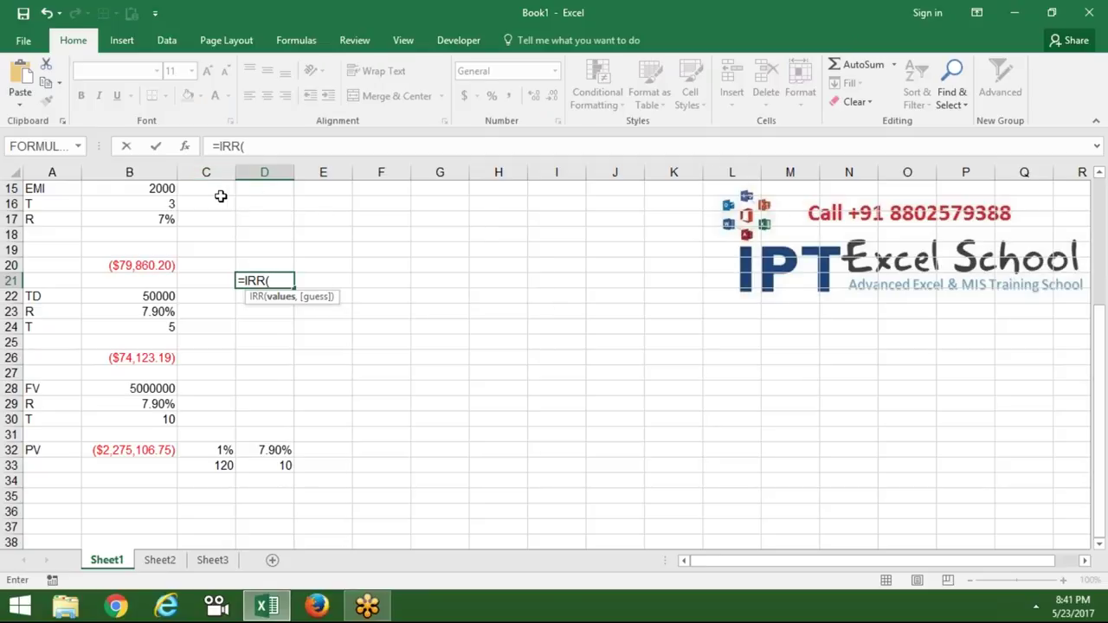
click(187, 148)
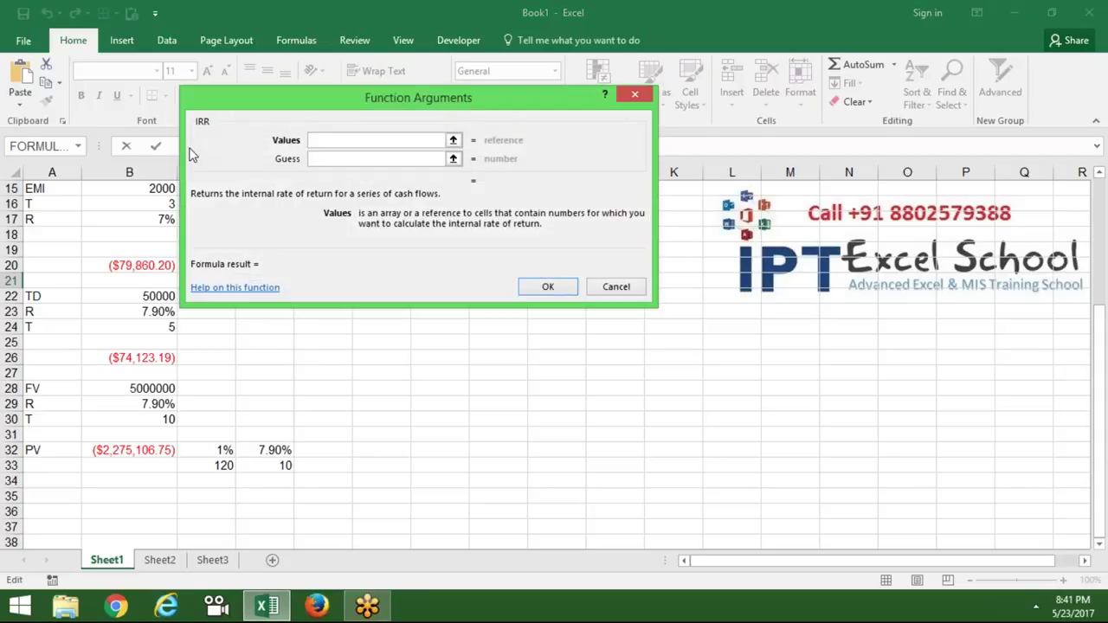
click(331, 160)
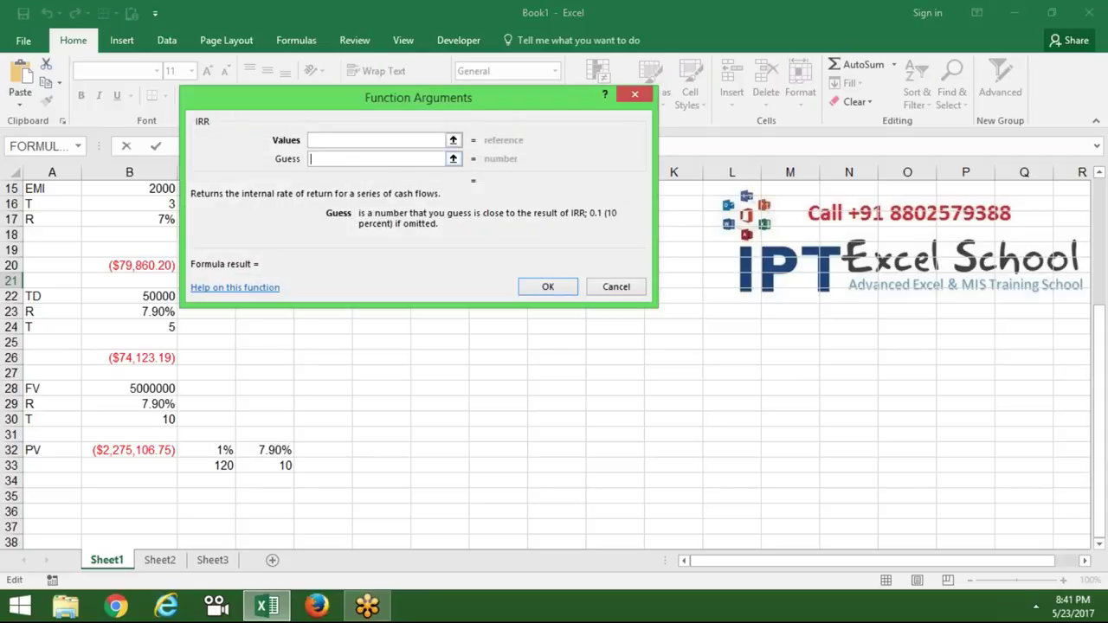
click(333, 141)
text(5000)
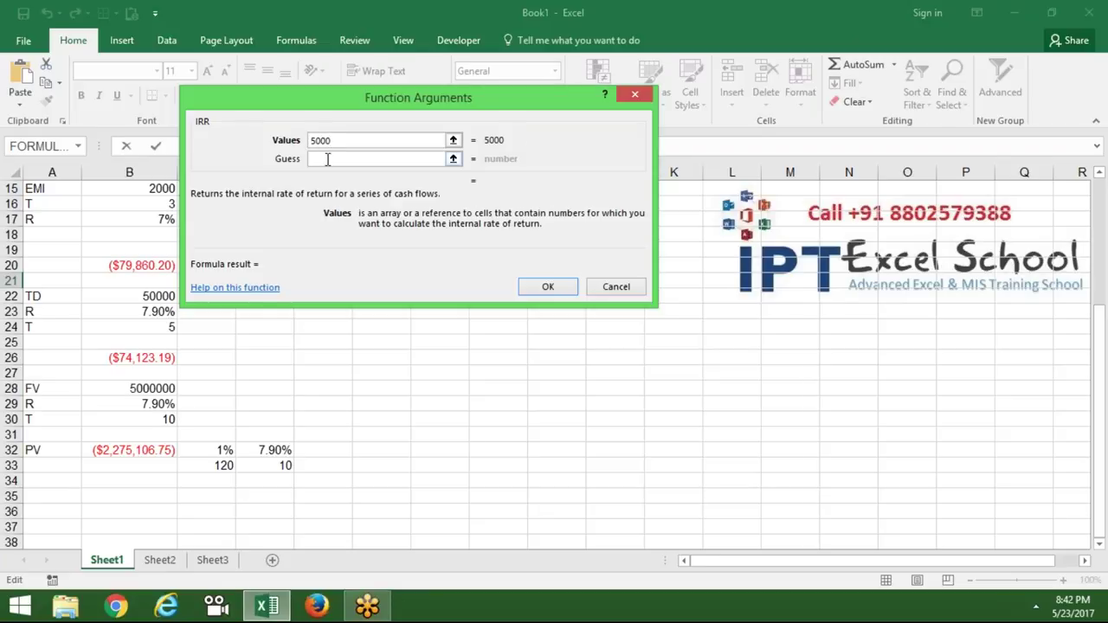
key(Tab)
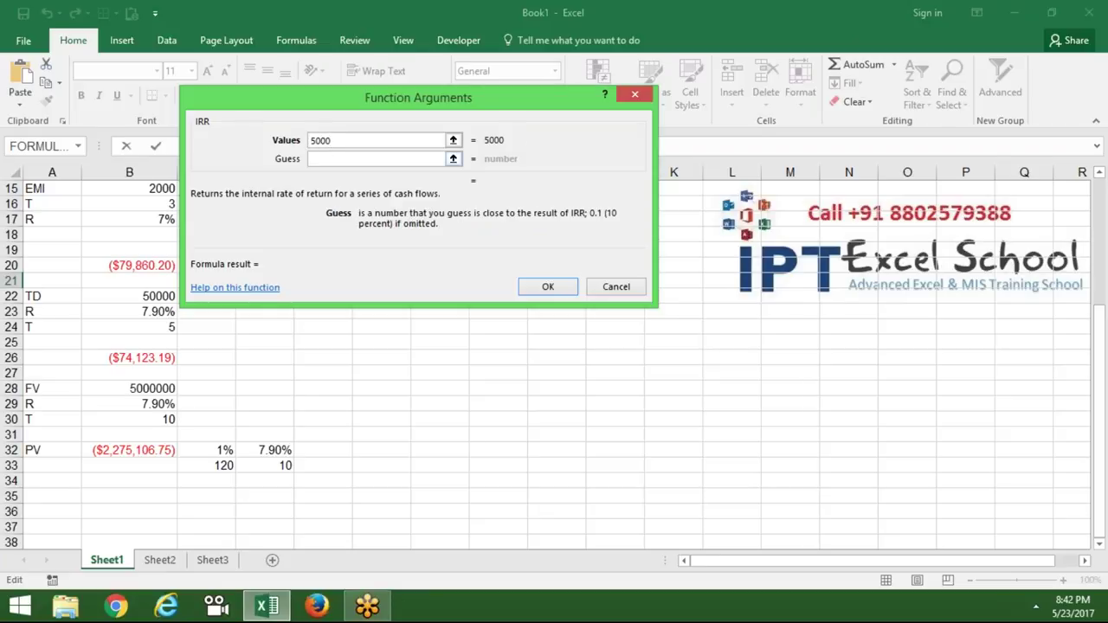
text(1)
key(BackSpace)
text(.10)
click(548, 287)
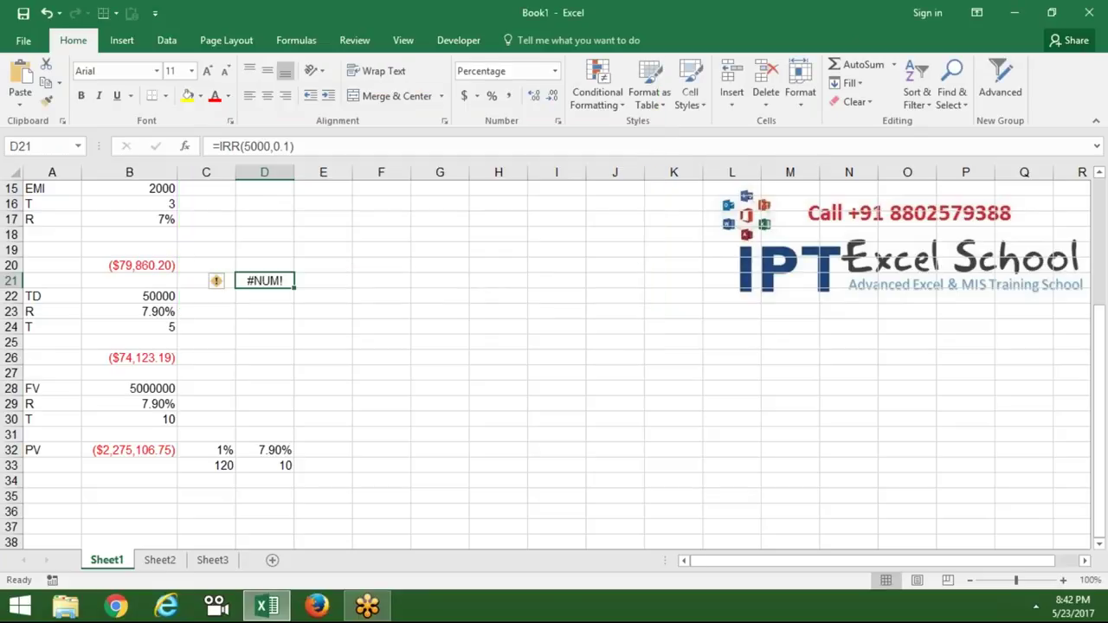
Edit D21's IRR formula to remove the 0.1 guess, leaving only 5000.
click(277, 147)
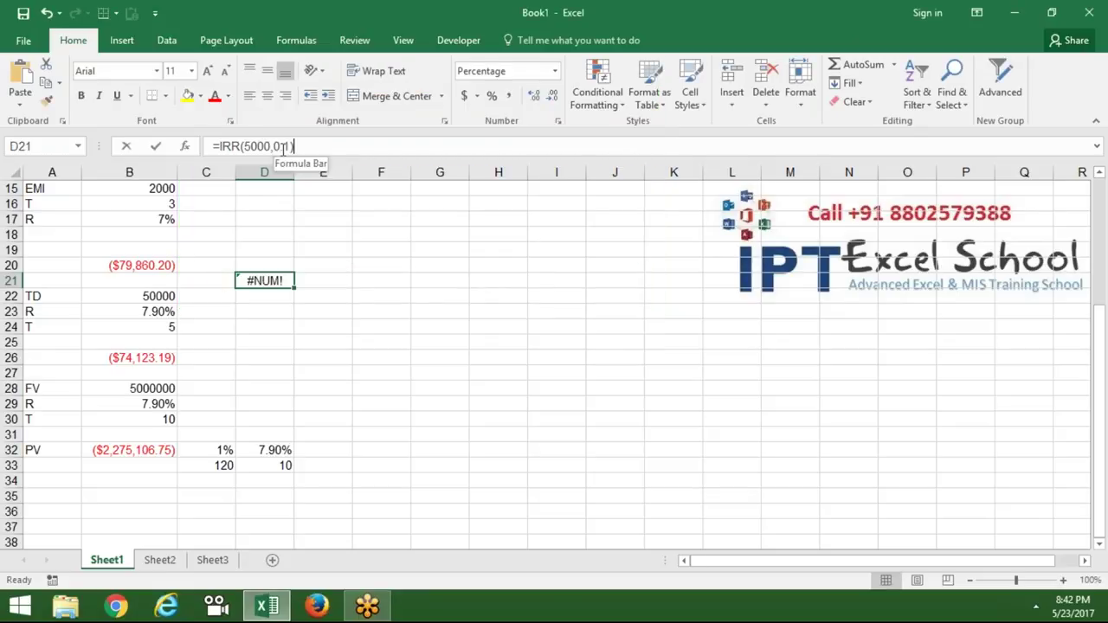
click(189, 149)
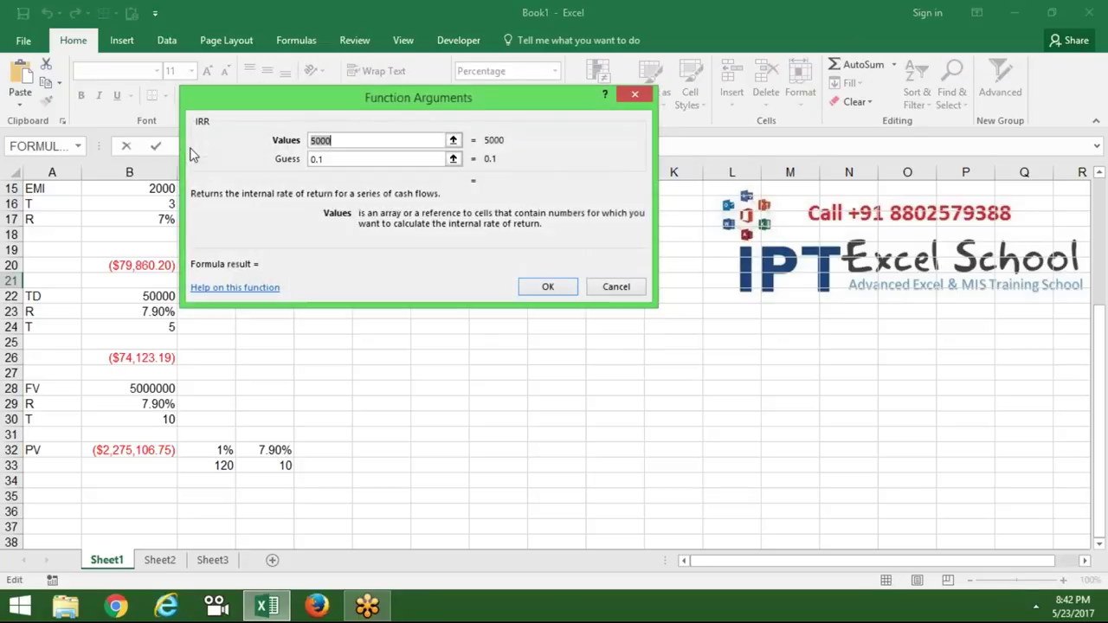
click(343, 159)
key(BackSpace)
key(BackSpace)
key(BackSpace)
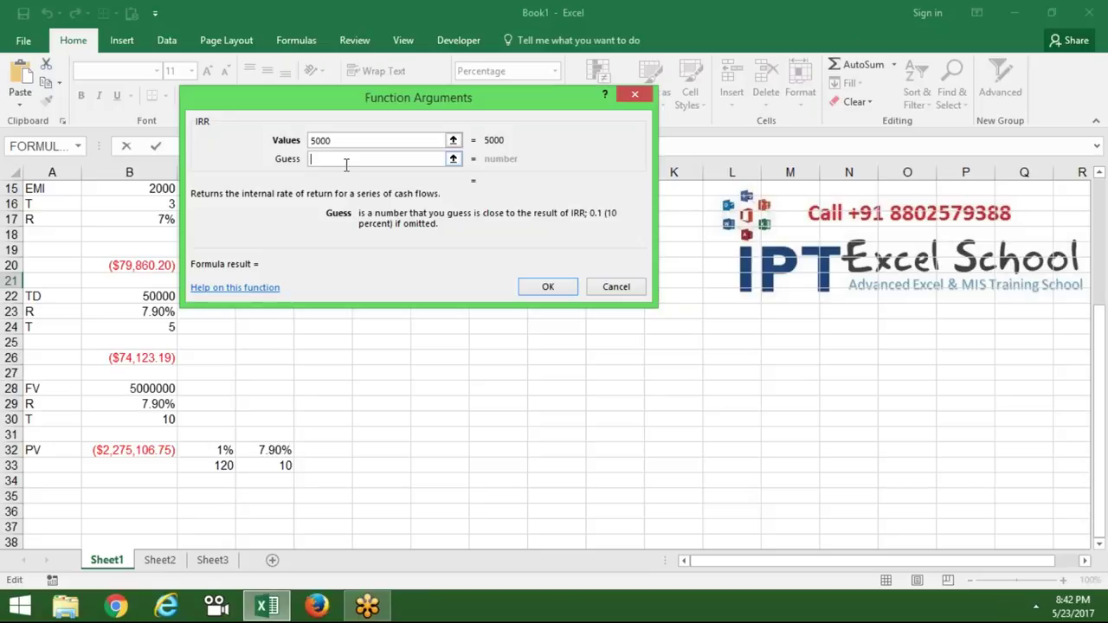
click(532, 286)
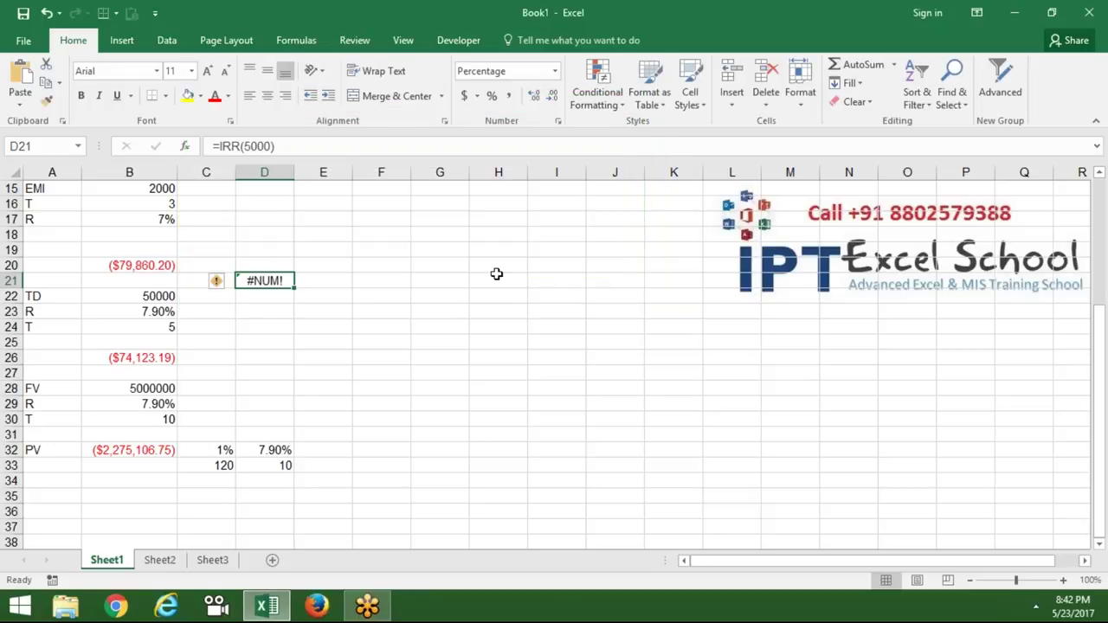
click(185, 146)
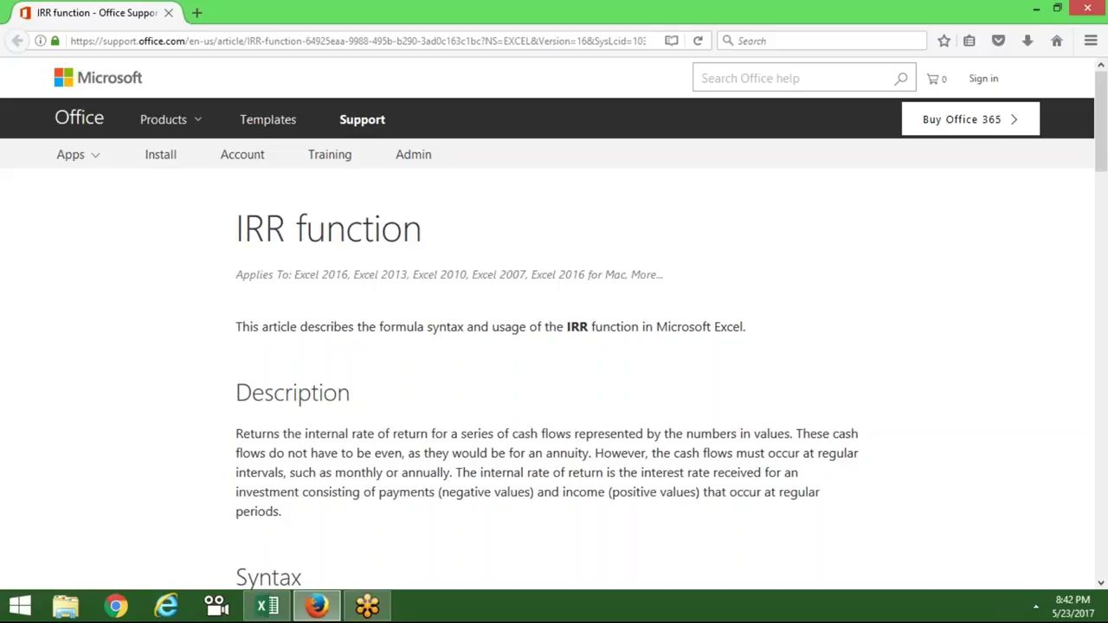
Scroll to the IRR article's Example and highlight the business cost and five yearly income rows.
scroll(554, 324, down, 1)
scroll(554, 323, down, 9)
scroll(554, 324, down, 1)
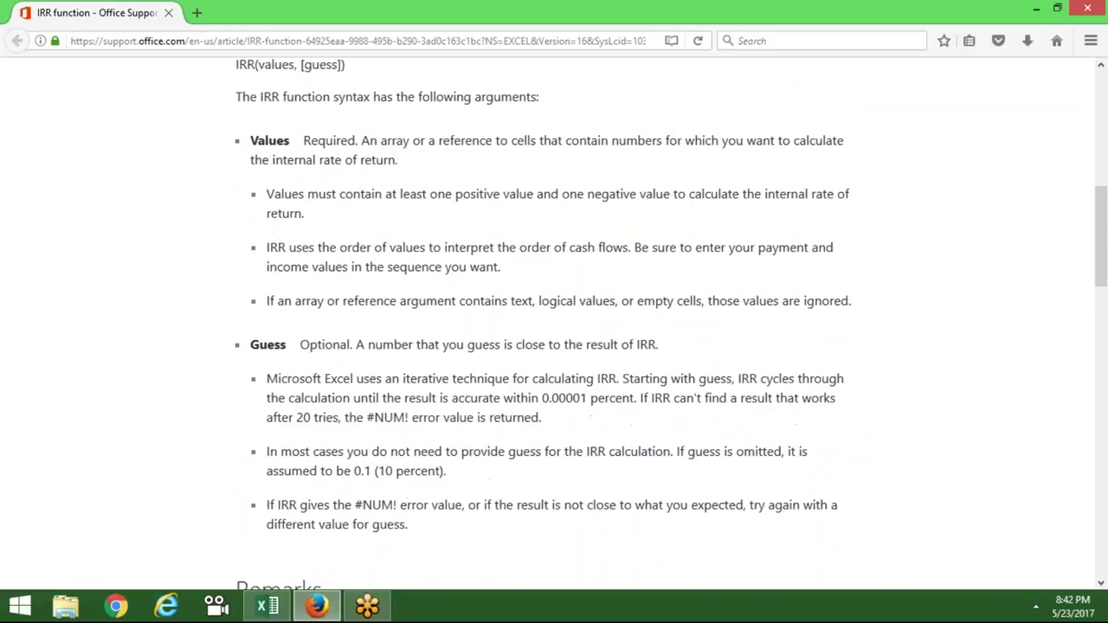
scroll(554, 323, down, 8)
scroll(554, 324, down, 1)
scroll(554, 324, down, 7)
scroll(554, 324, down, 1)
scroll(554, 324, up, 1)
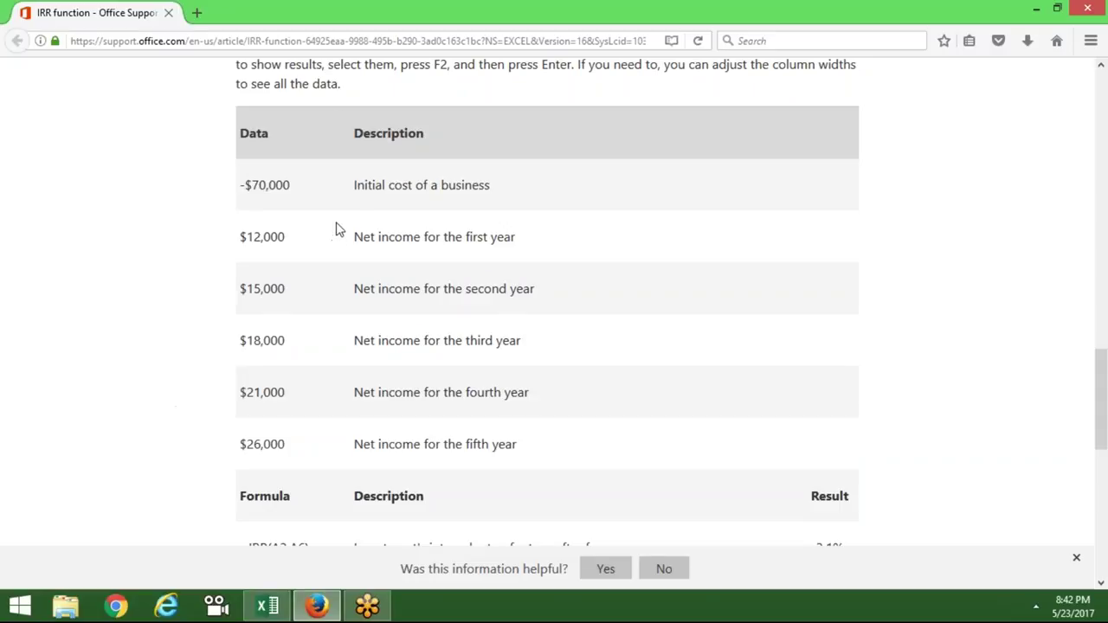
double_click(370, 189)
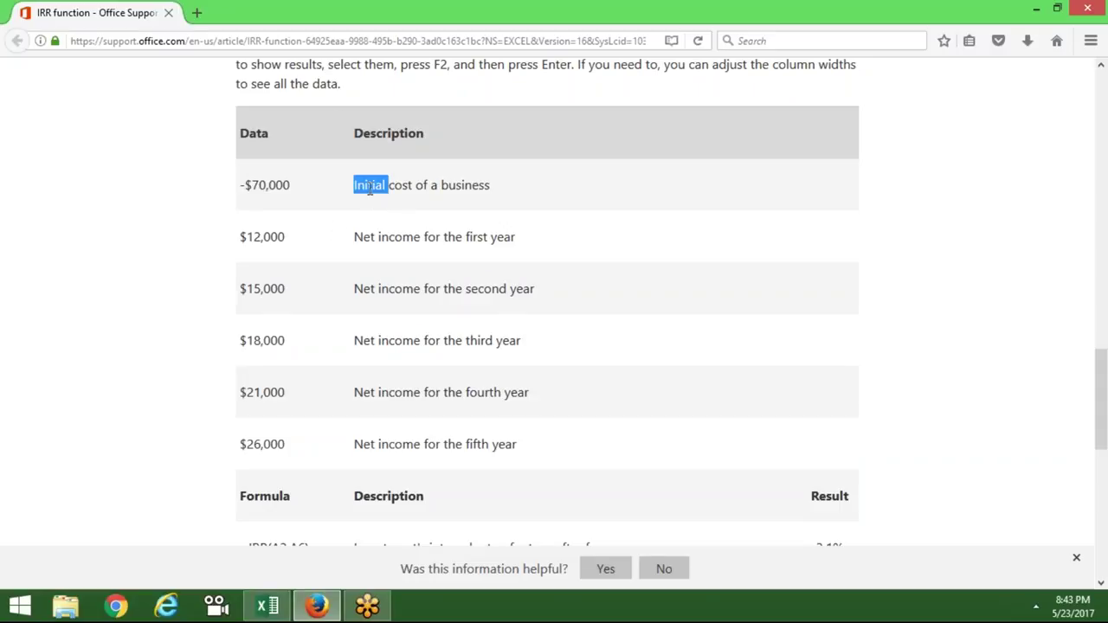
triple_click(358, 240)
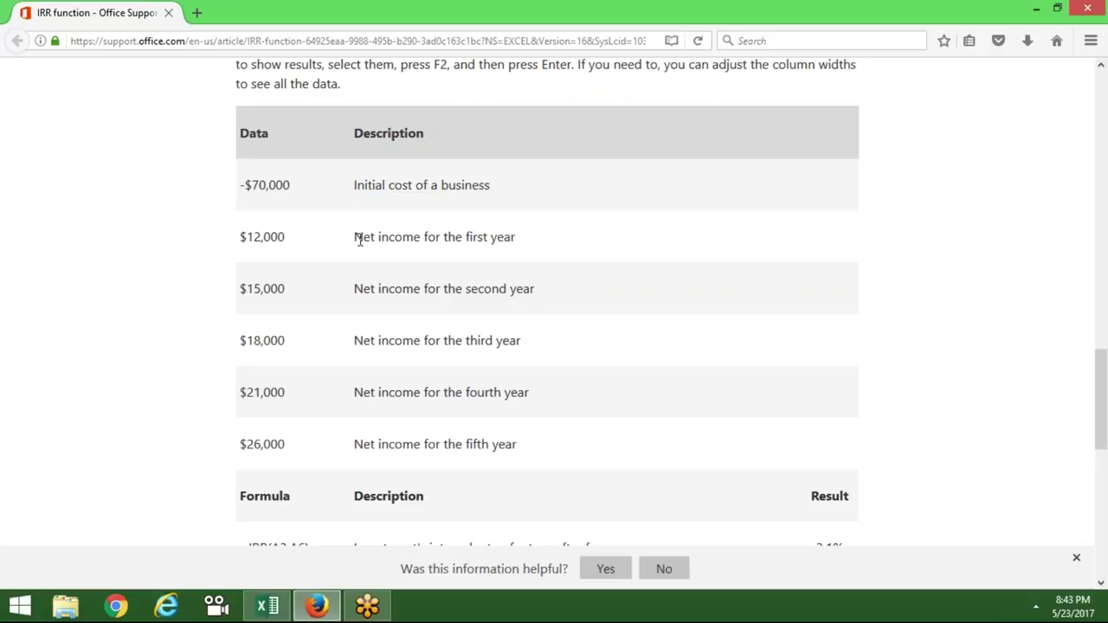
double_click(358, 290)
double_click(356, 343)
double_click(359, 394)
double_click(361, 441)
Highlight the example formula range and its -2.1%, 8.7% and -44.4% IRR results.
scroll(361, 438, down, 3)
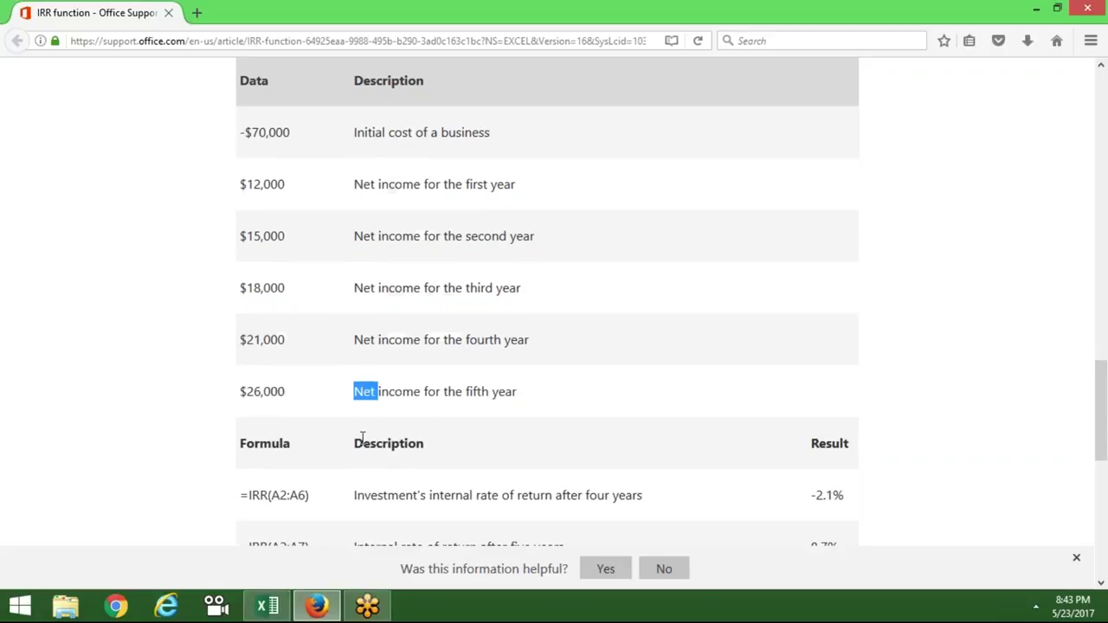
scroll(346, 406, down, 1)
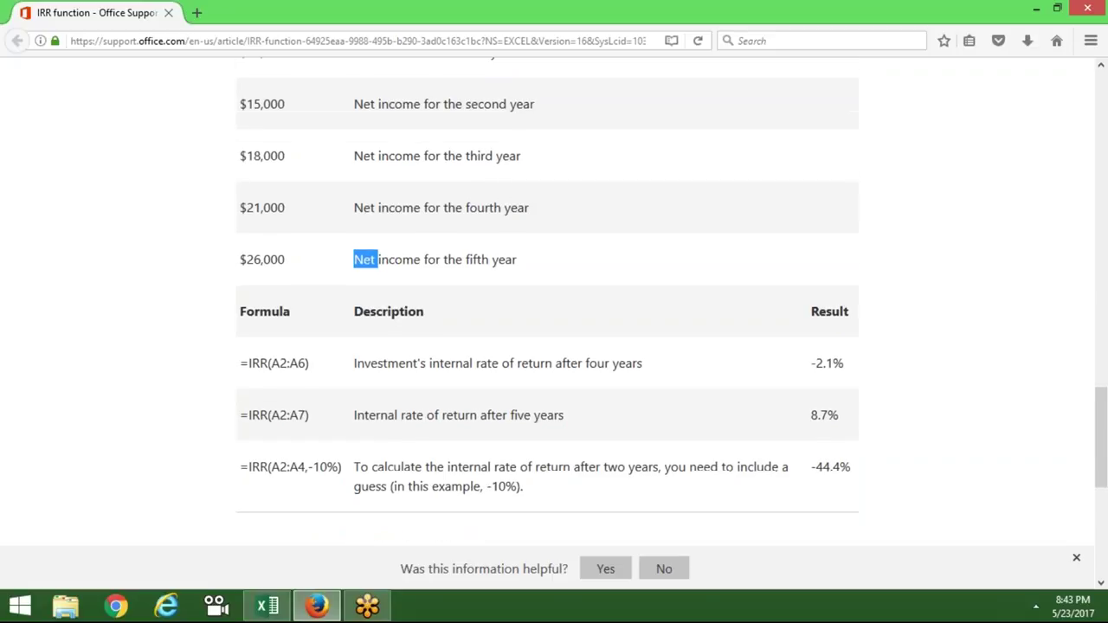
double_click(298, 363)
click(364, 372)
drag(825, 364, 832, 364)
drag(817, 416, 821, 415)
drag(812, 467, 852, 467)
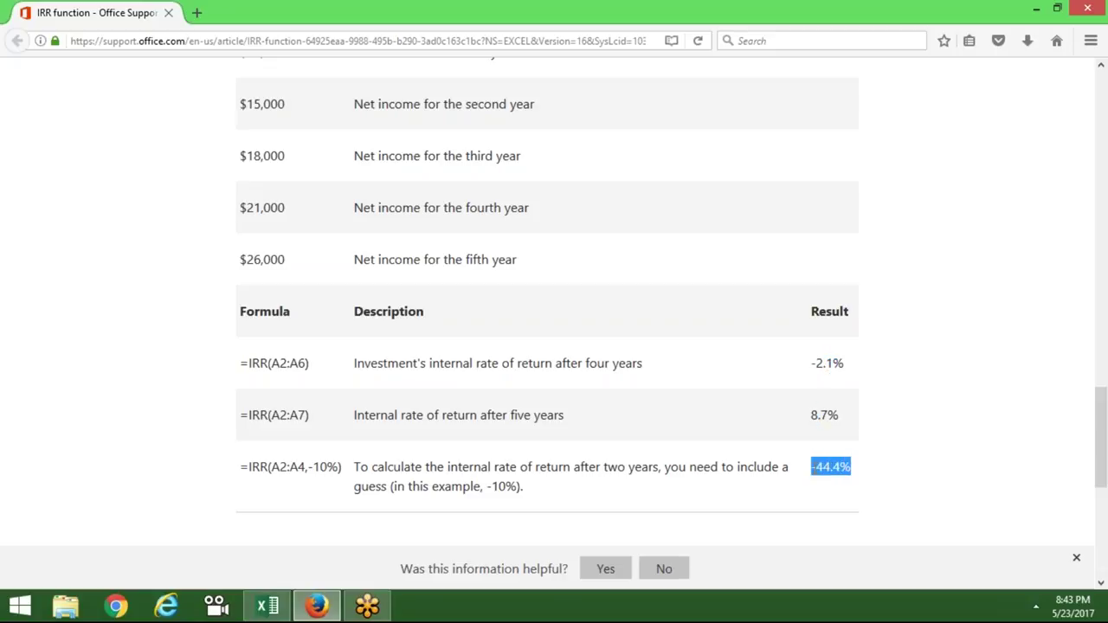
Back in Excel, label E16 'Capital' with 50000 beside it.
key(alt+Tab)
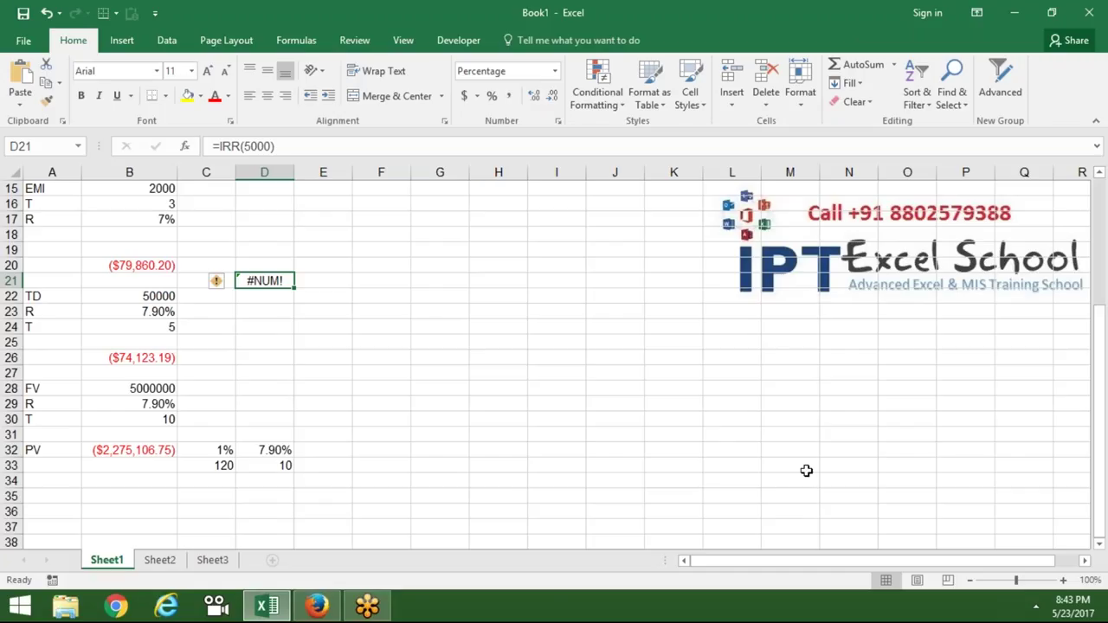
key(Delete)
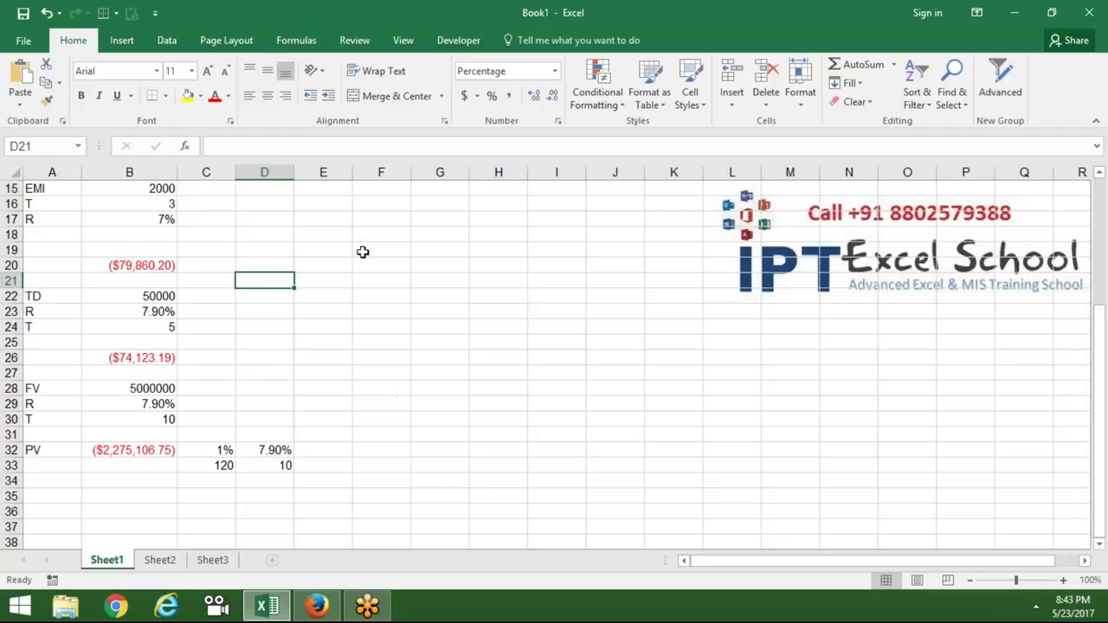
click(332, 209)
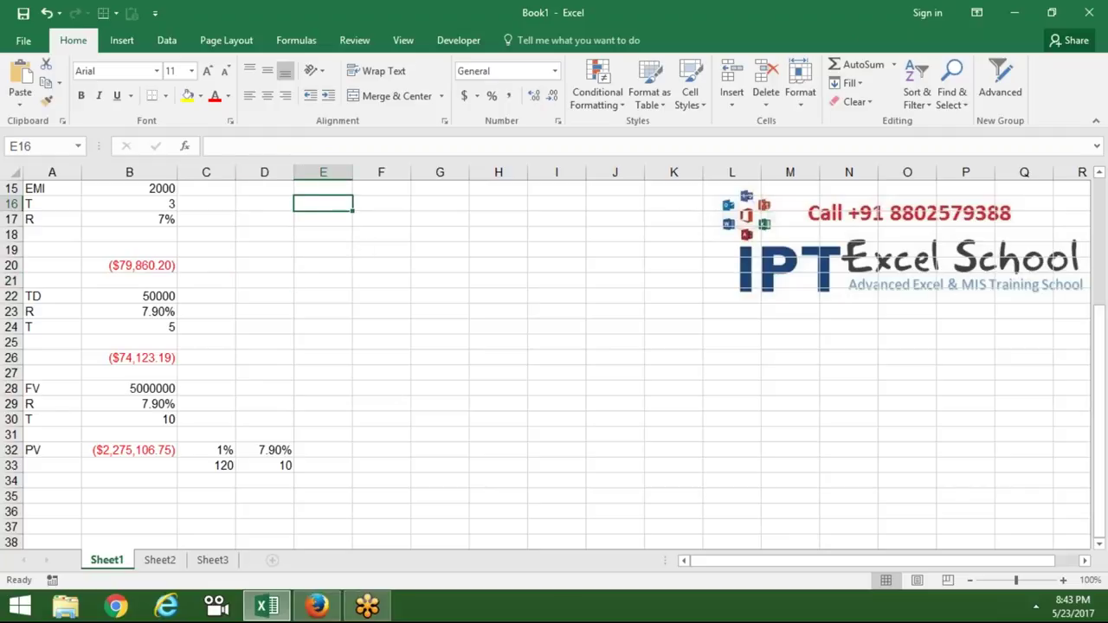
text(Capital)
key(Tab)
text(50000)
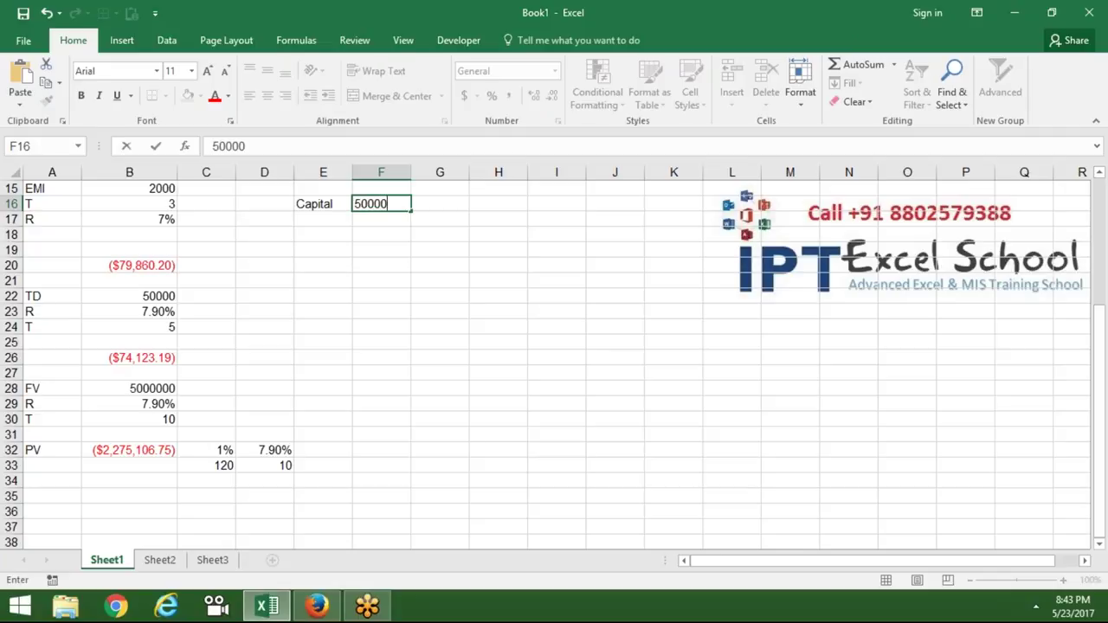
key(Return)
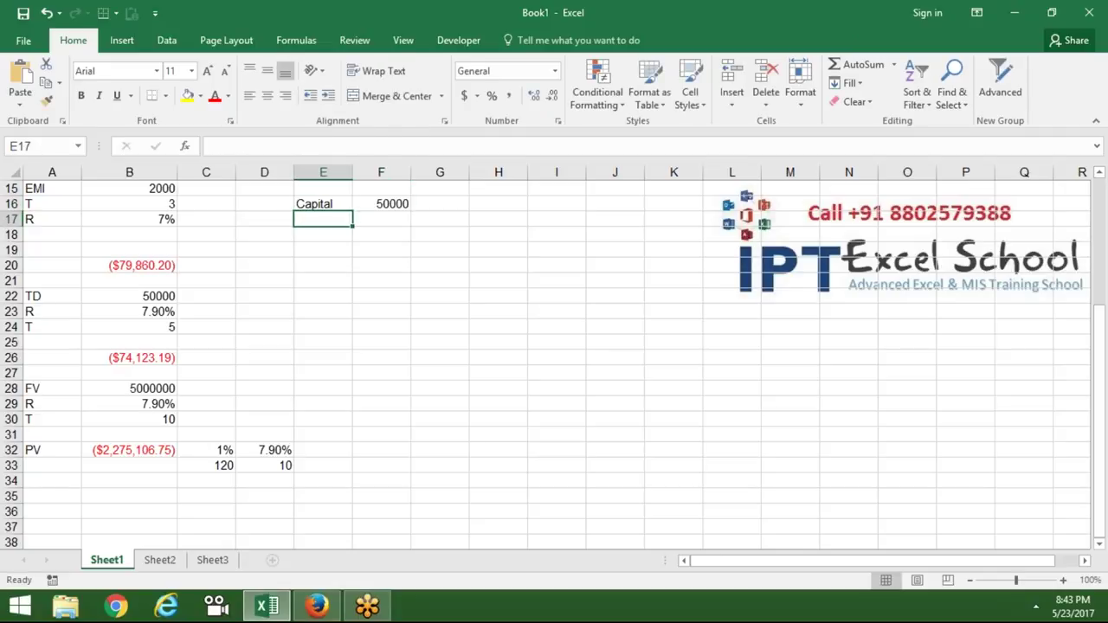
Enter years 1–3 below it with cash flows 3500, 6000 and 800.
text(1)
key(Tab)
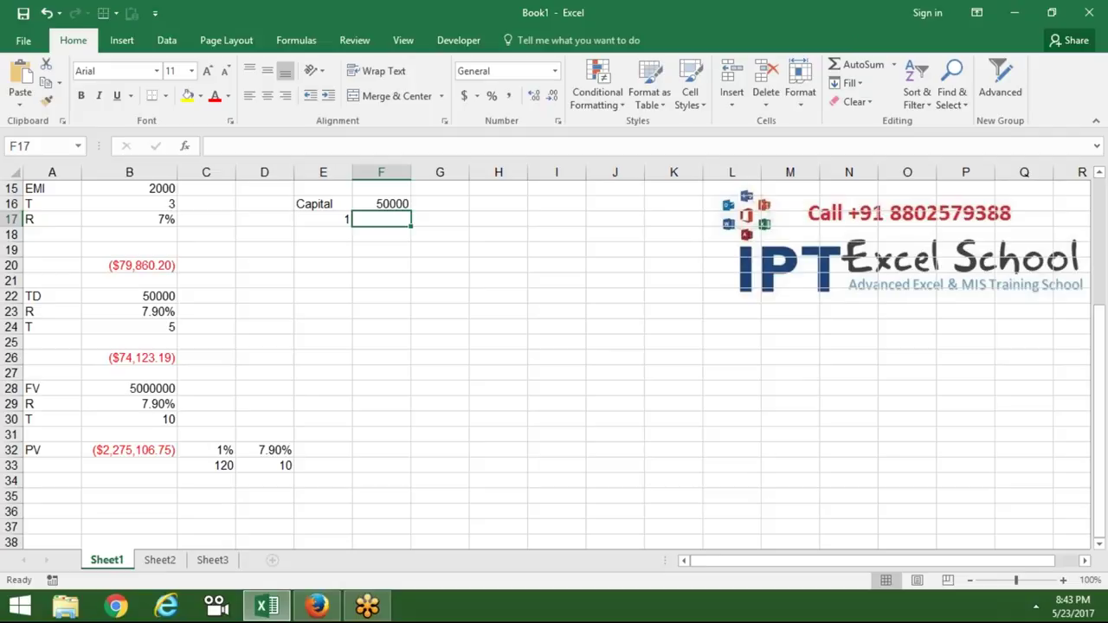
text(35000)
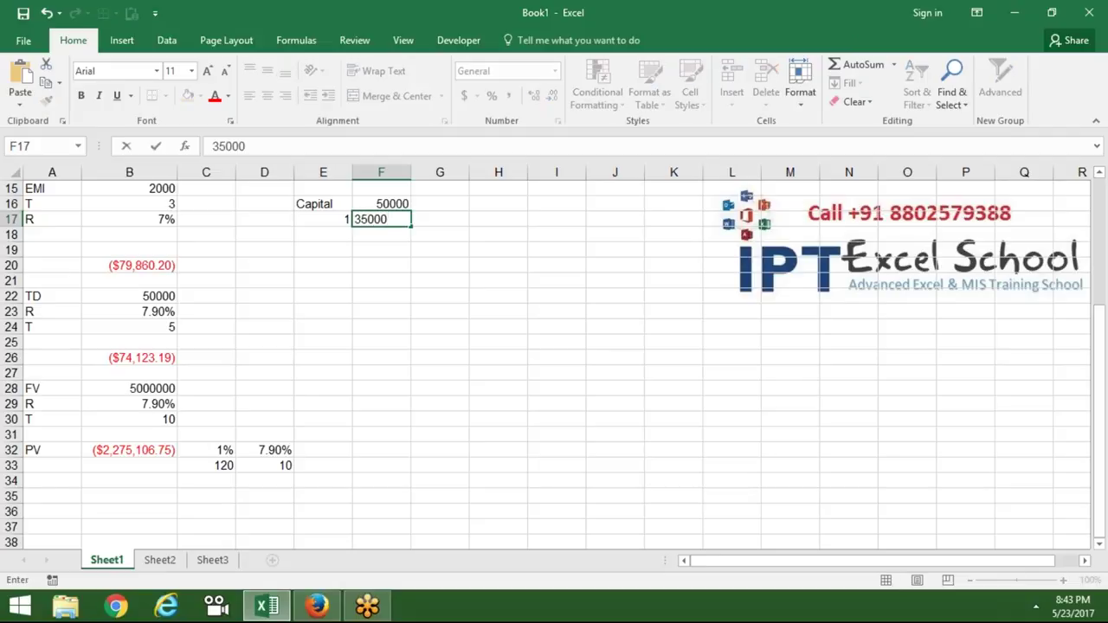
key(BackSpace)
key(Return)
text(2)
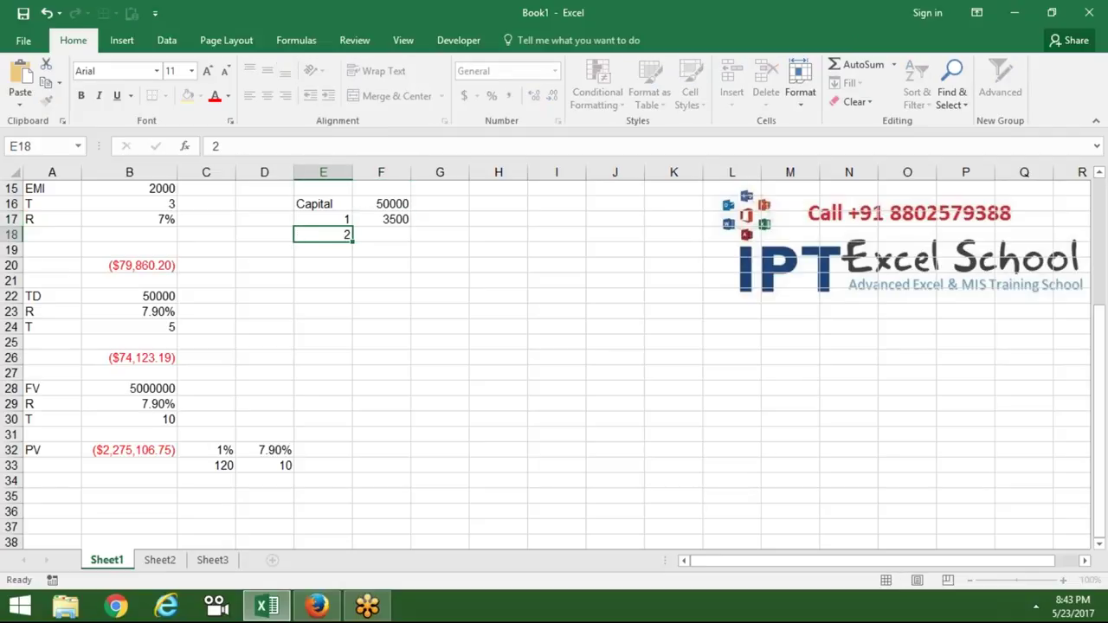
key(Tab)
text(6000)
key(Return)
text(3)
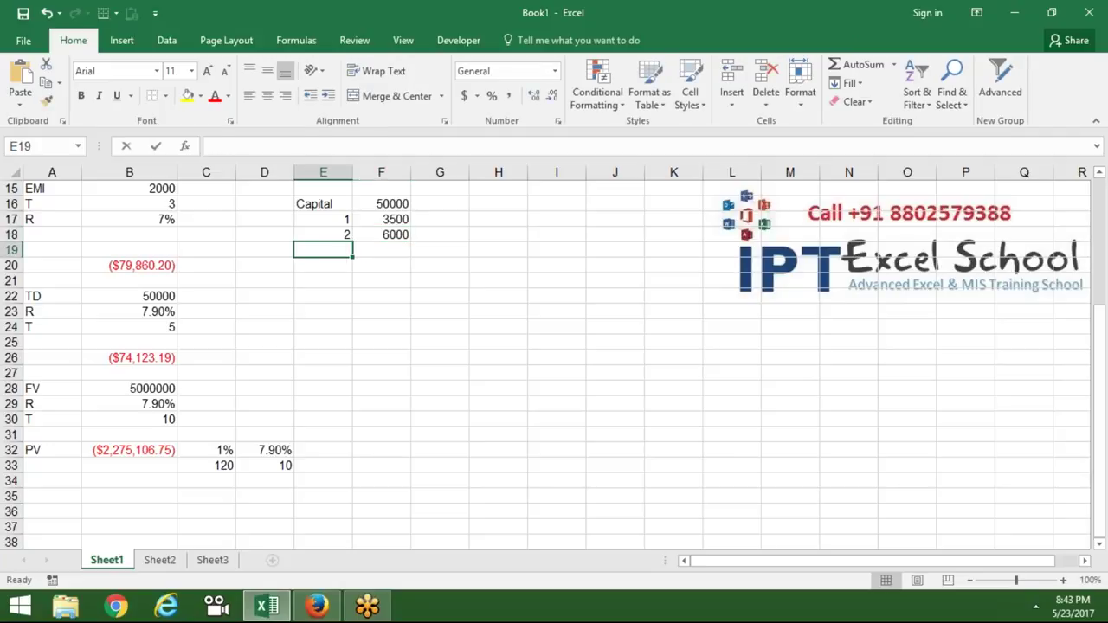
key(Tab)
text(800)
key(Return)
Add year 4 at 1200 and year 5 at 4500, correcting E21's year to 5.
key(Left)
text(4)
key(Tab)
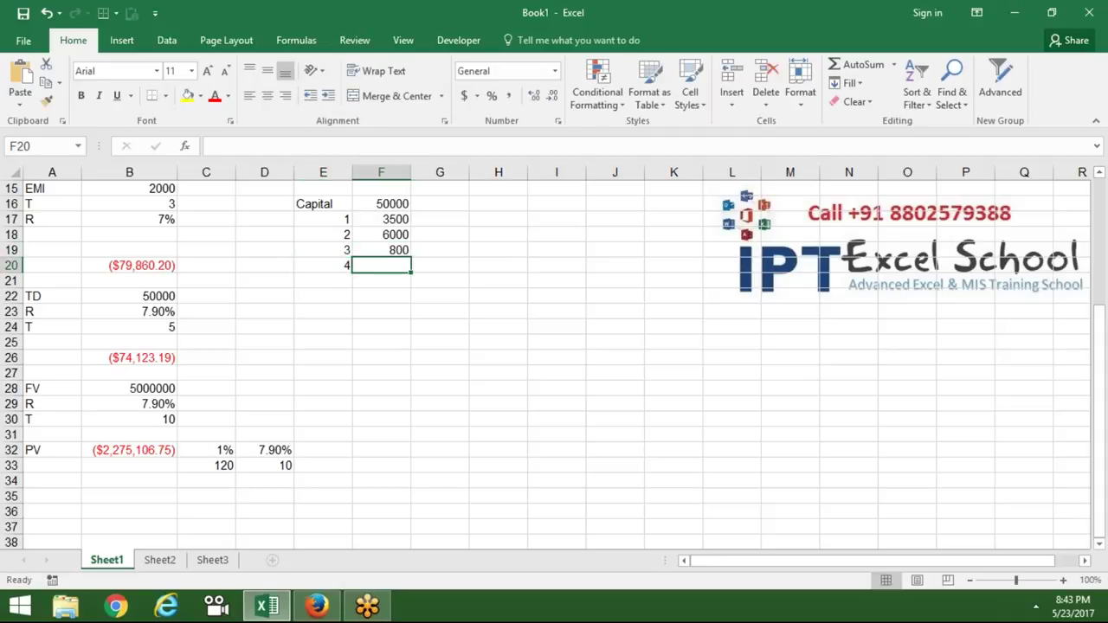
text(1200)
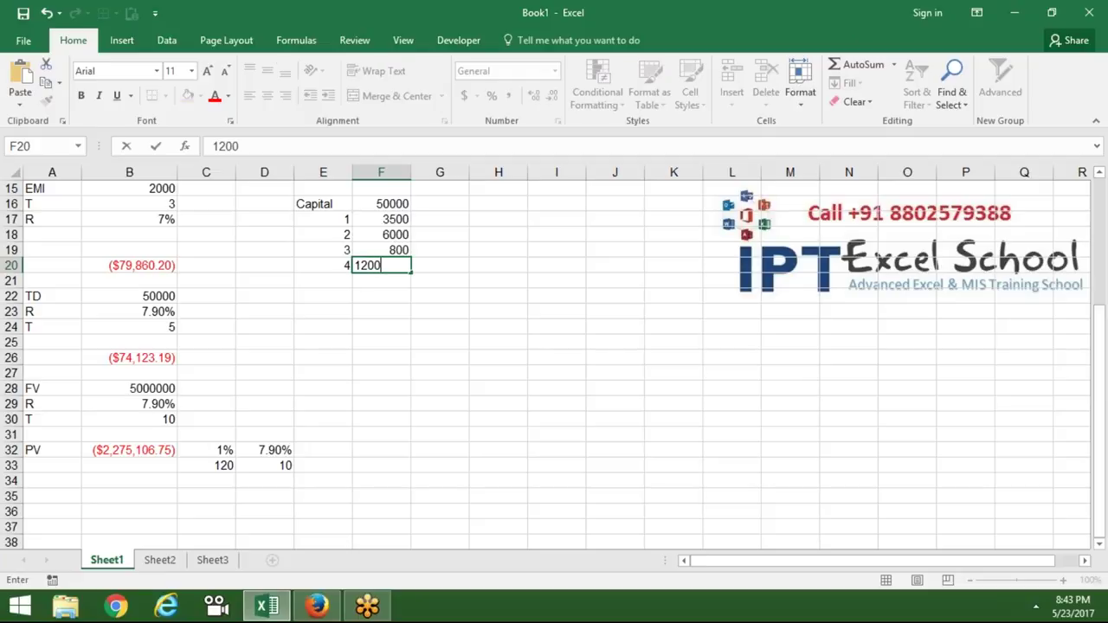
key(Return)
key(Left)
text(6)
key(Tab)
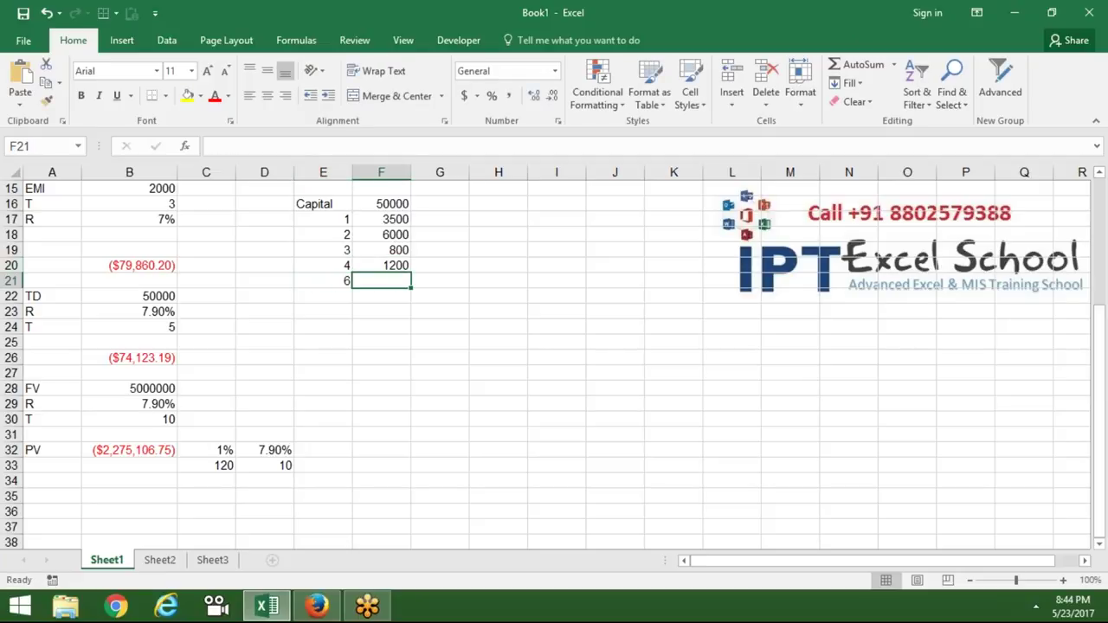
text(4500)
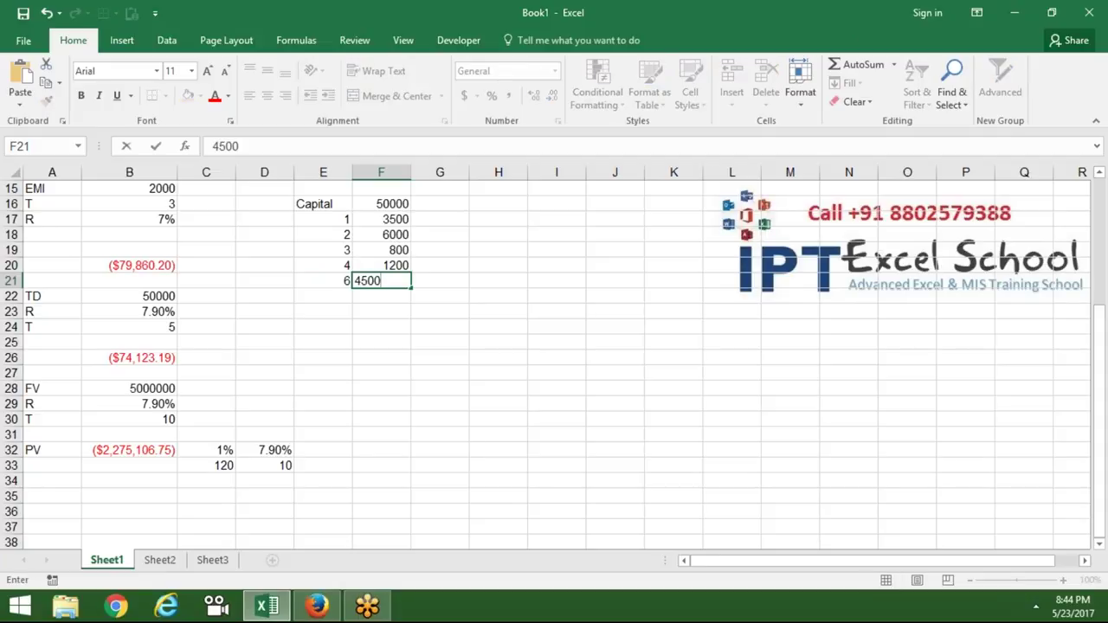
key(Return)
click(381, 280)
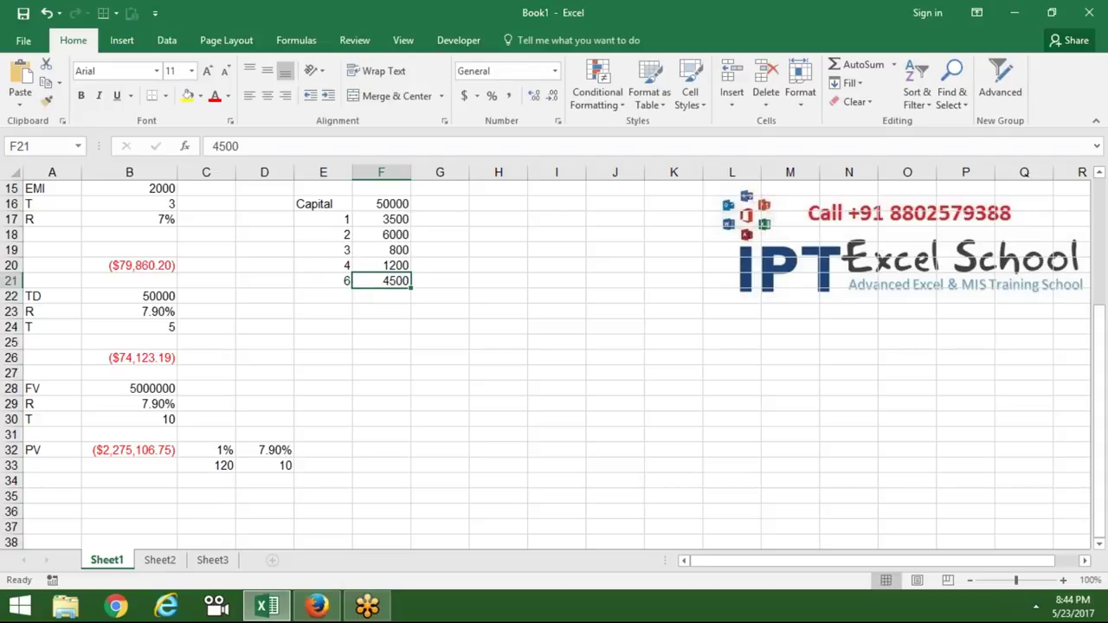
click(323, 281)
text(5)
key(Return)
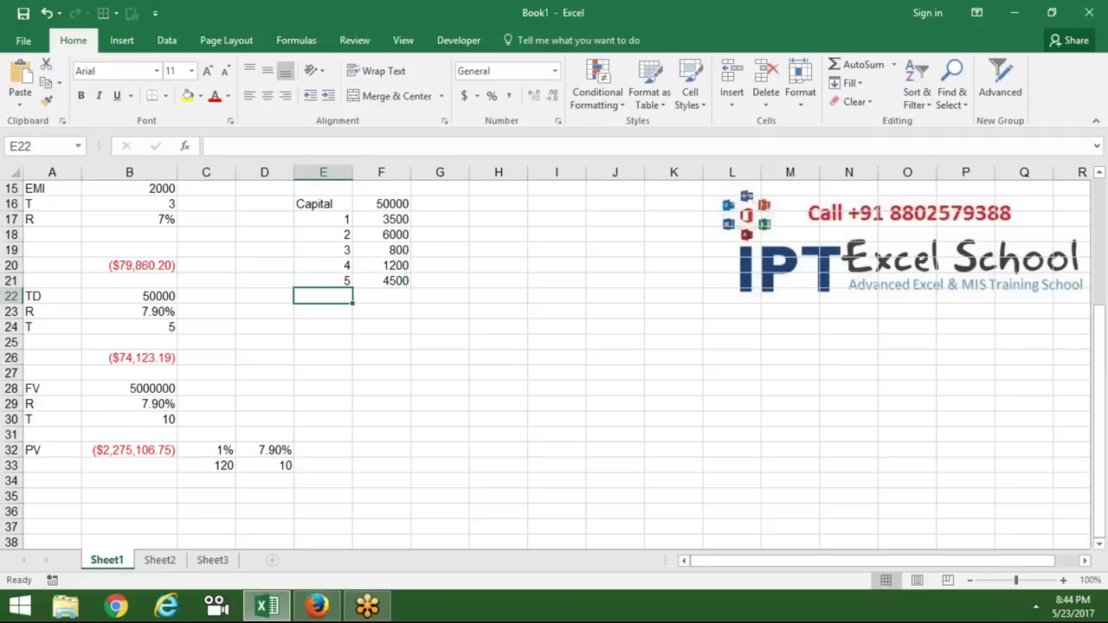
click(396, 311)
In F23, enter =IRR(F16:F21) over the cash-flow column.
text(=)
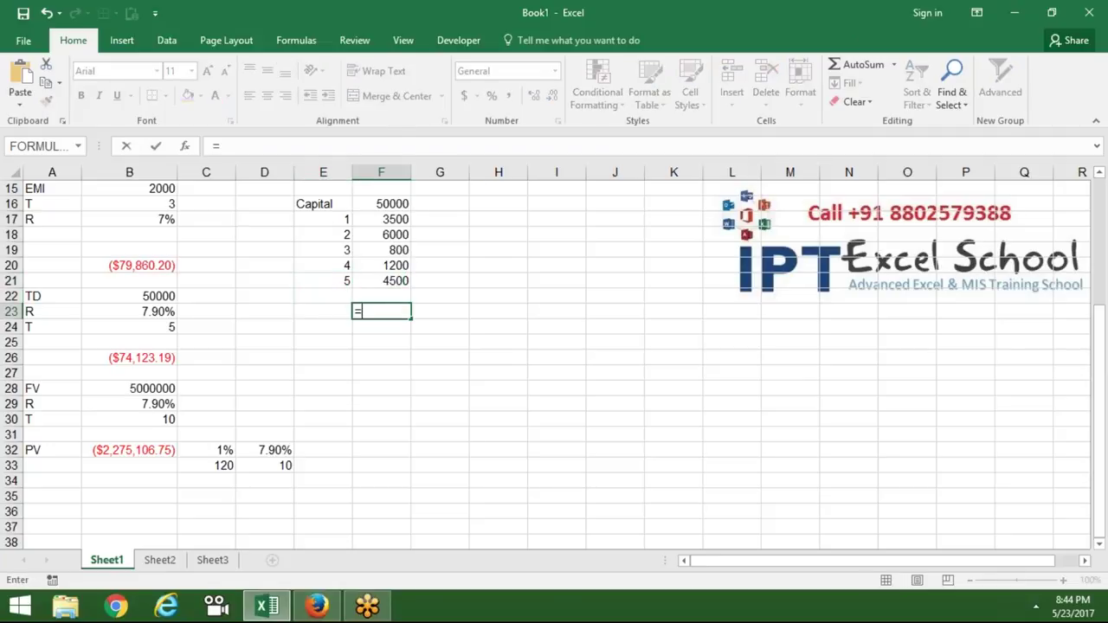
text(ir)
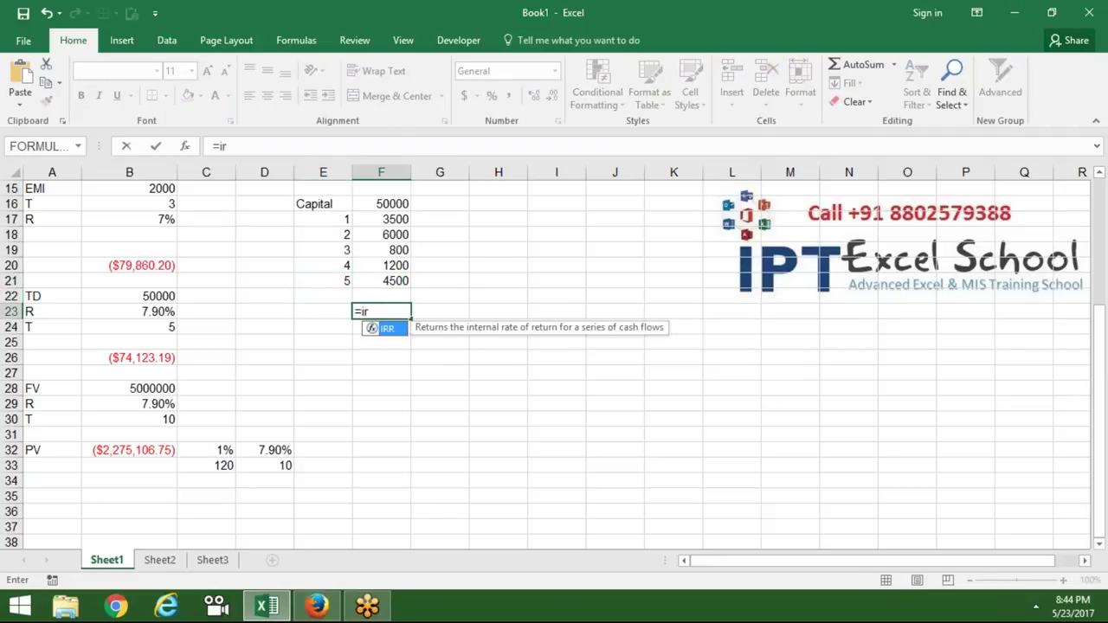
key(BackSpace)
text(rr)
key(Tab)
key(Up)
key(Up)
key(shift+Up)
key(shift+Up)
key(shift+Up)
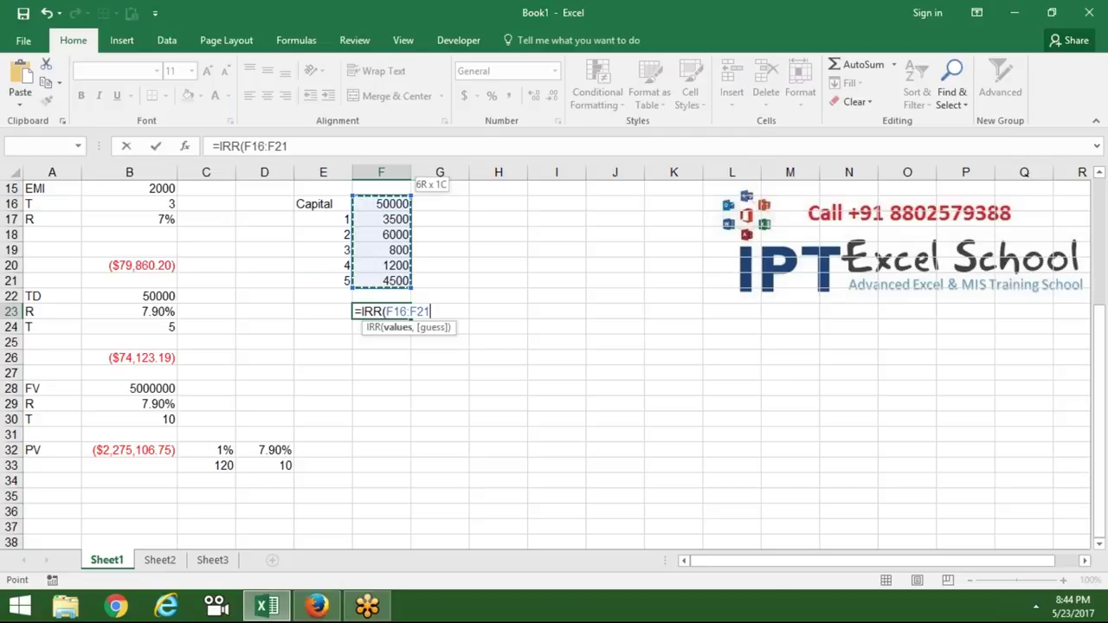
key(Return)
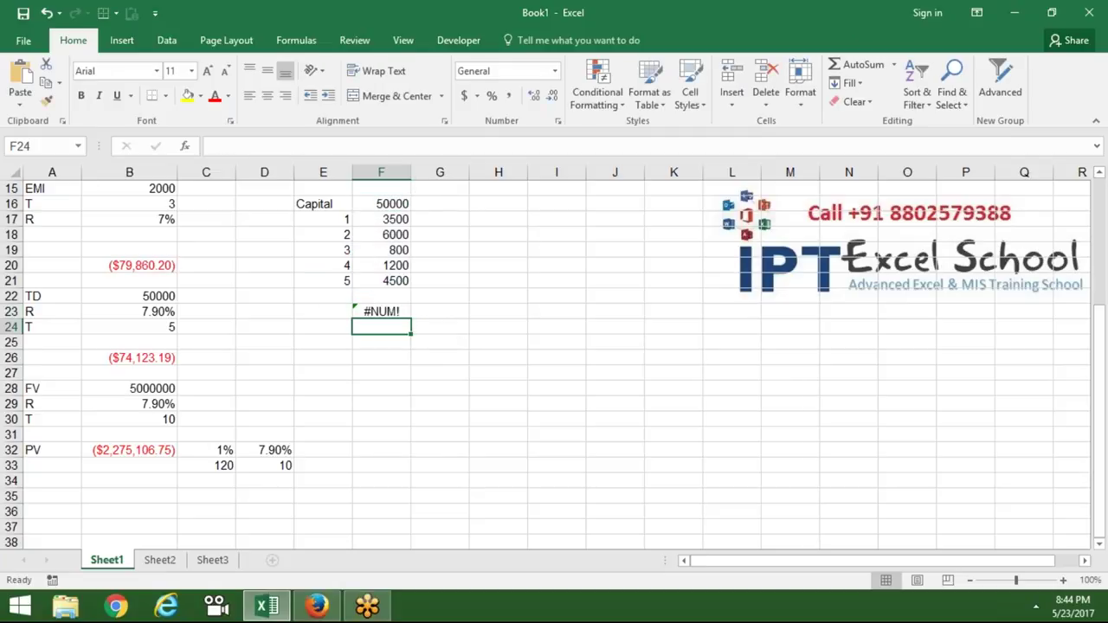
Narrow F23's IRR range to F16:F20, then switch to the IRR help article.
key(Up)
click(292, 146)
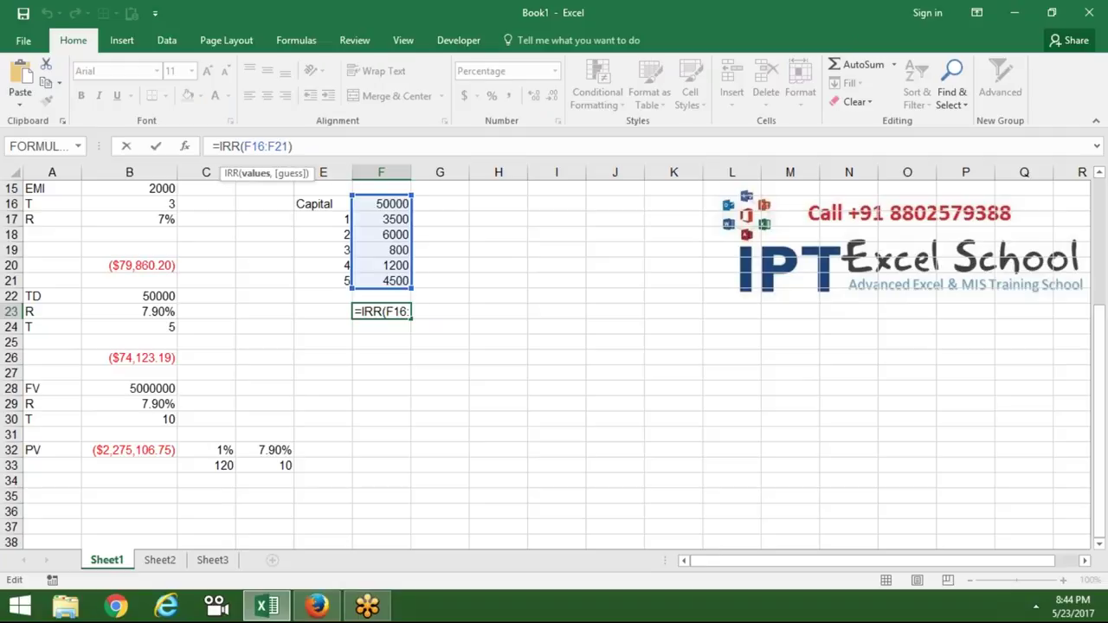
drag(413, 287, 412, 273)
key(Return)
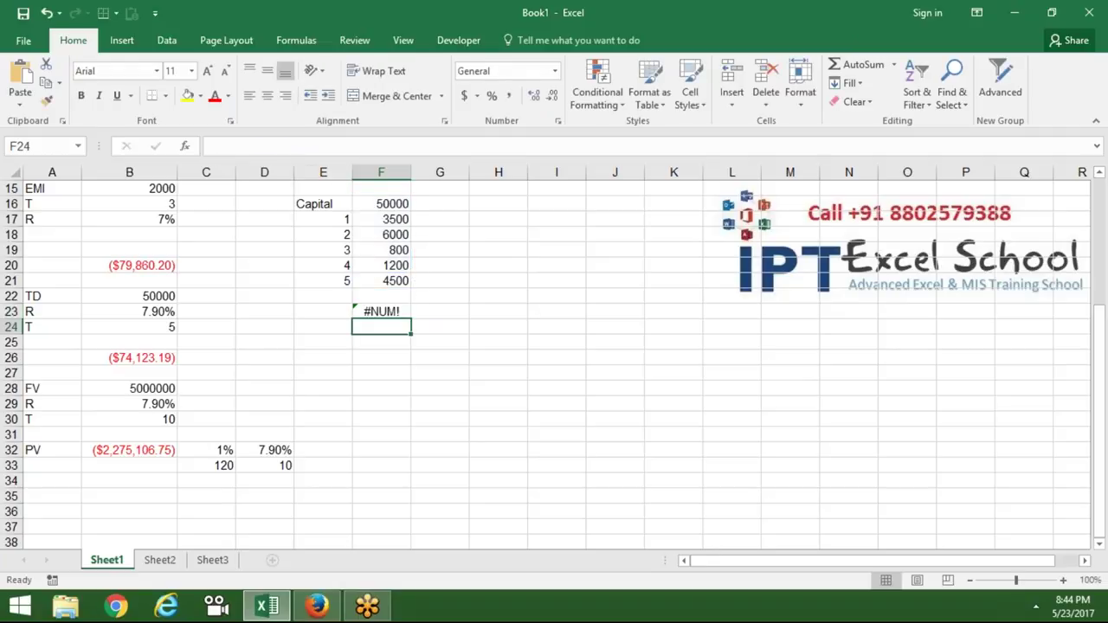
key(alt+Tab)
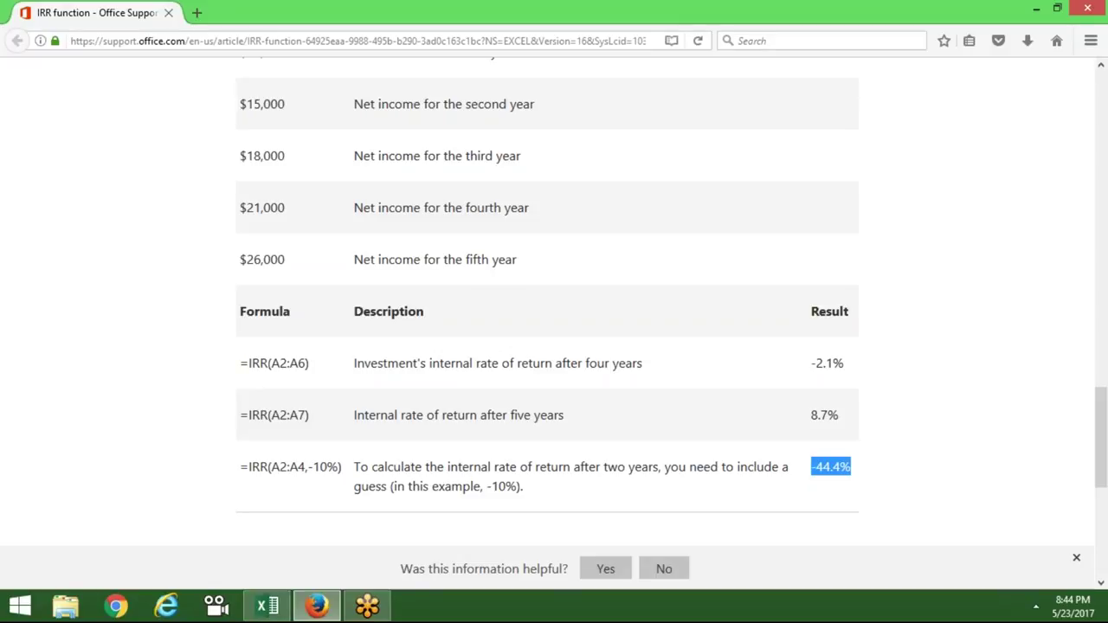
Scroll back up to the IRR article's example data table, then return to Excel.
scroll(554, 294, down, 1)
scroll(554, 295, up, 1)
scroll(554, 312, up, 2)
scroll(554, 312, up, 2)
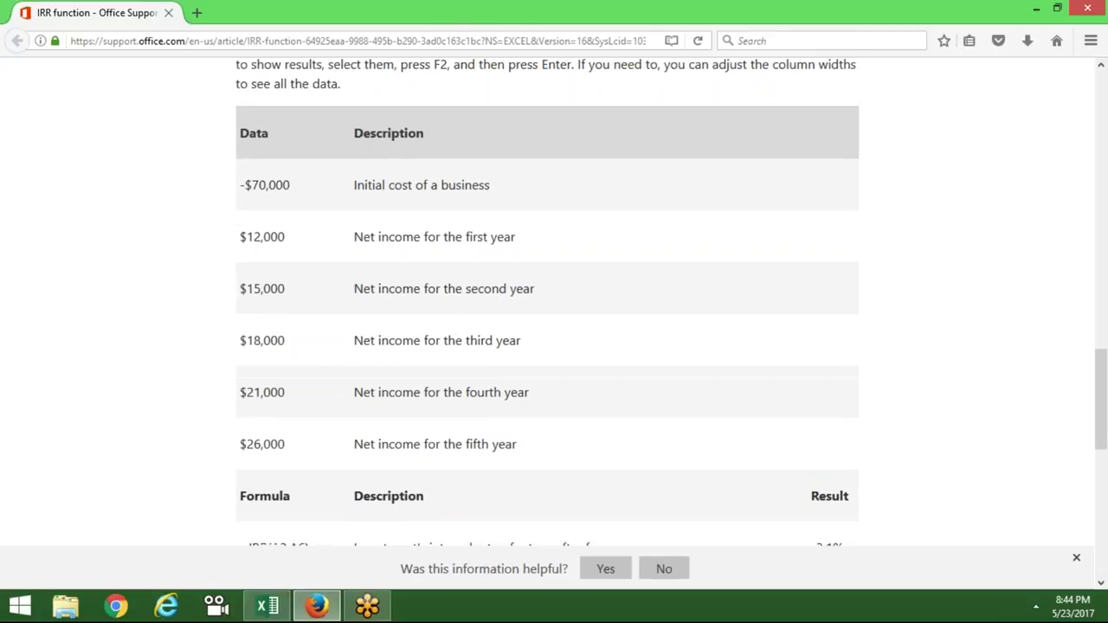
scroll(554, 311, up, 1)
key(alt+Tab)
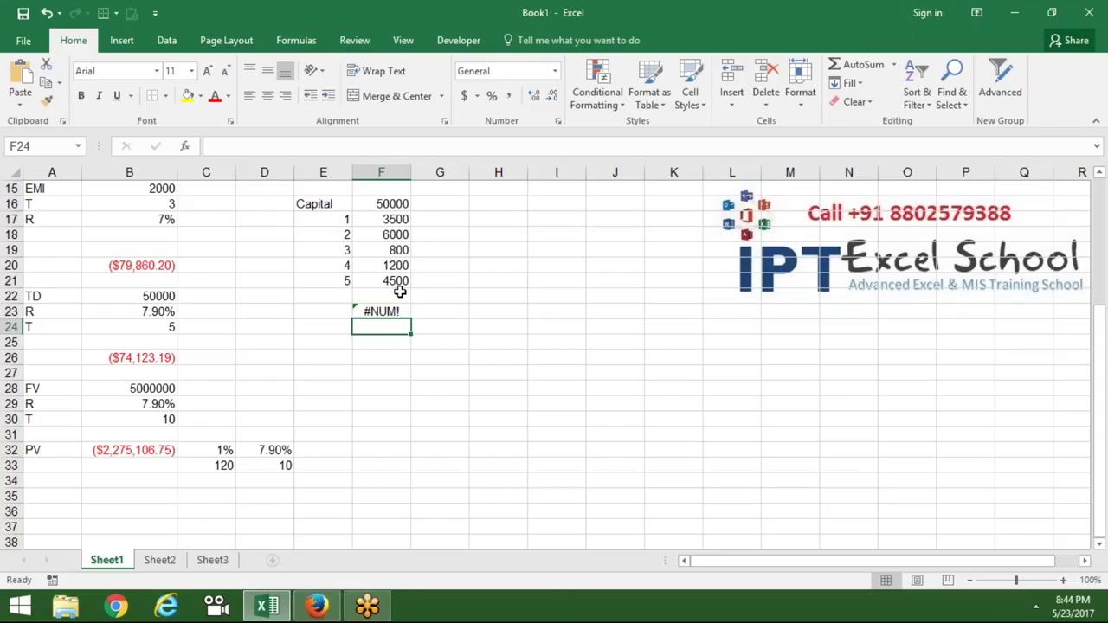
Change the year 3–5 cash flows in F19:F21 to 7000, 7100 and 8500.
key(Up)
key(Up)
key(Up)
key(Up)
key(Up)
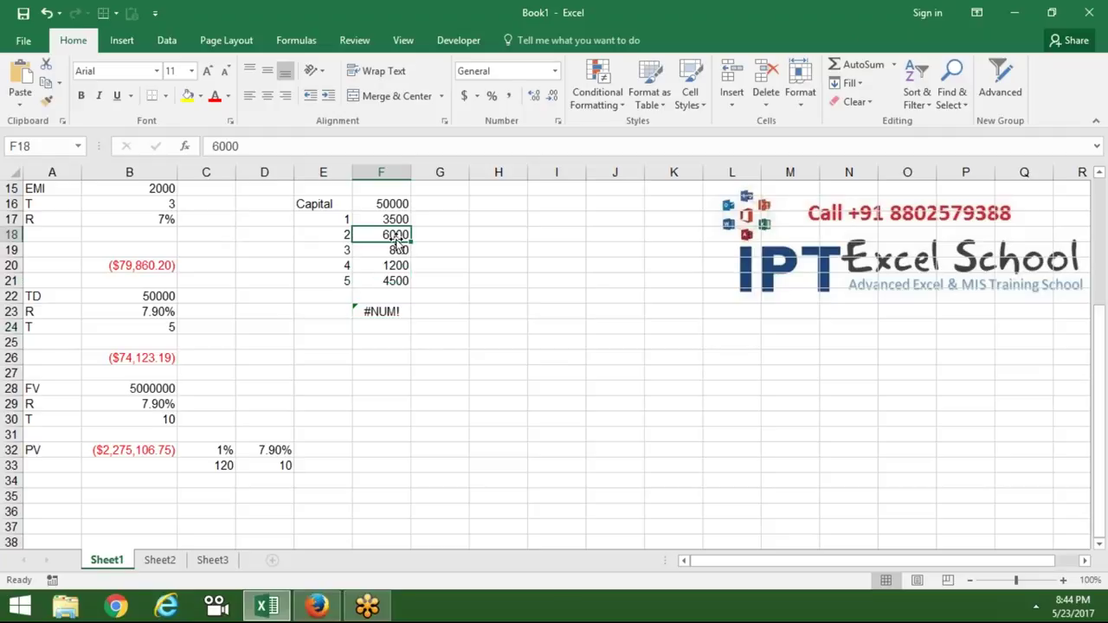
click(389, 250)
text(7)
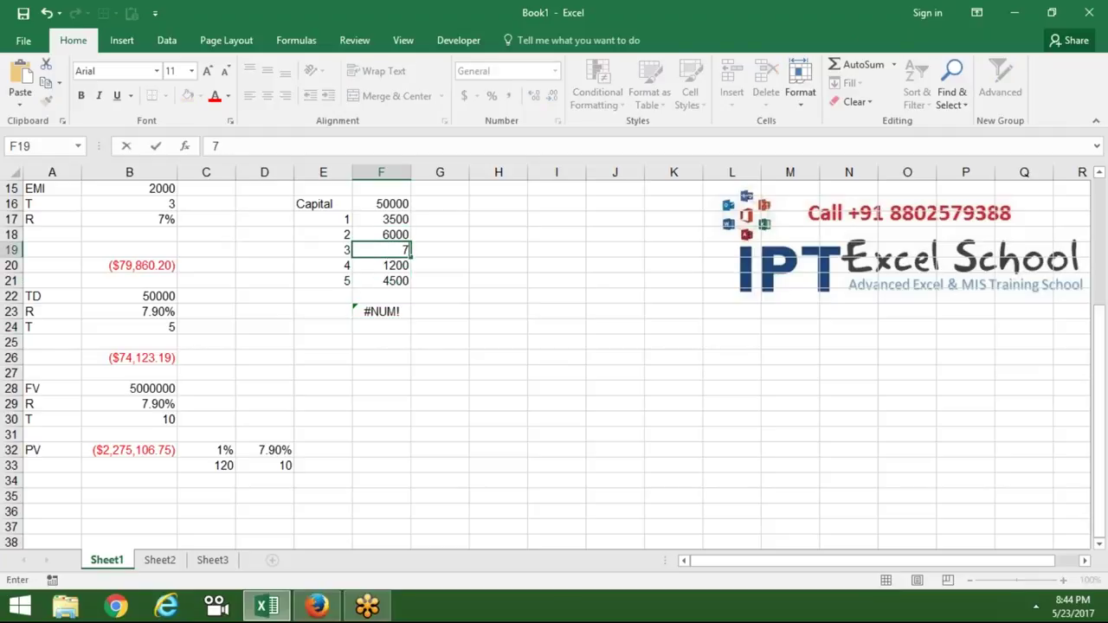
text(000)
key(Return)
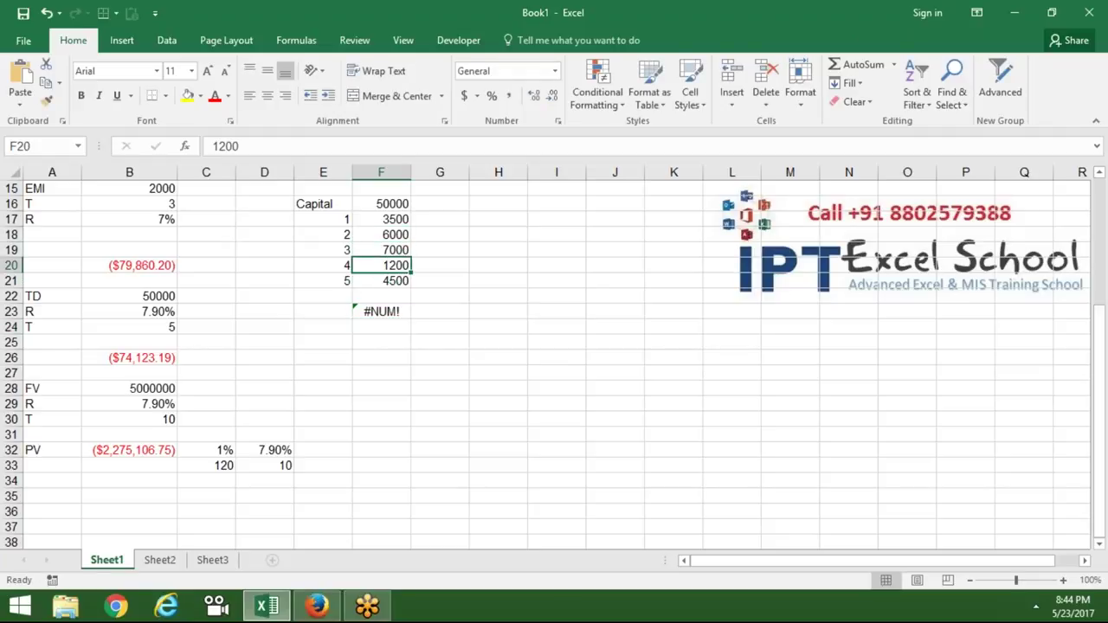
text(120)
key(BackSpace)
key(BackSpace)
key(BackSpace)
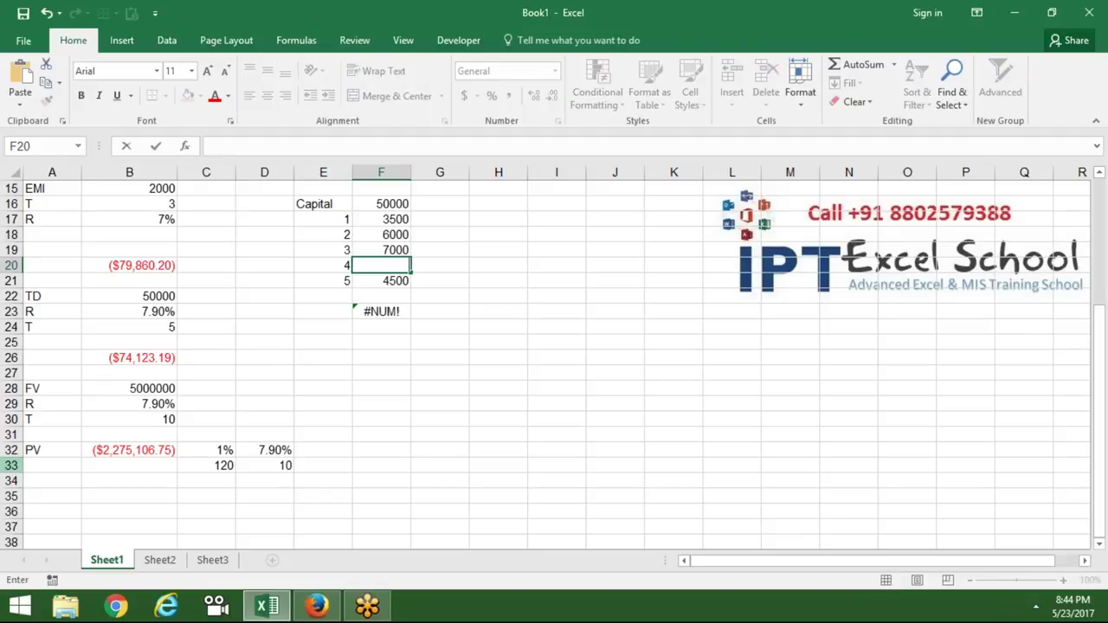
text(7100)
key(Return)
text(85000)
key(BackSpace)
key(Return)
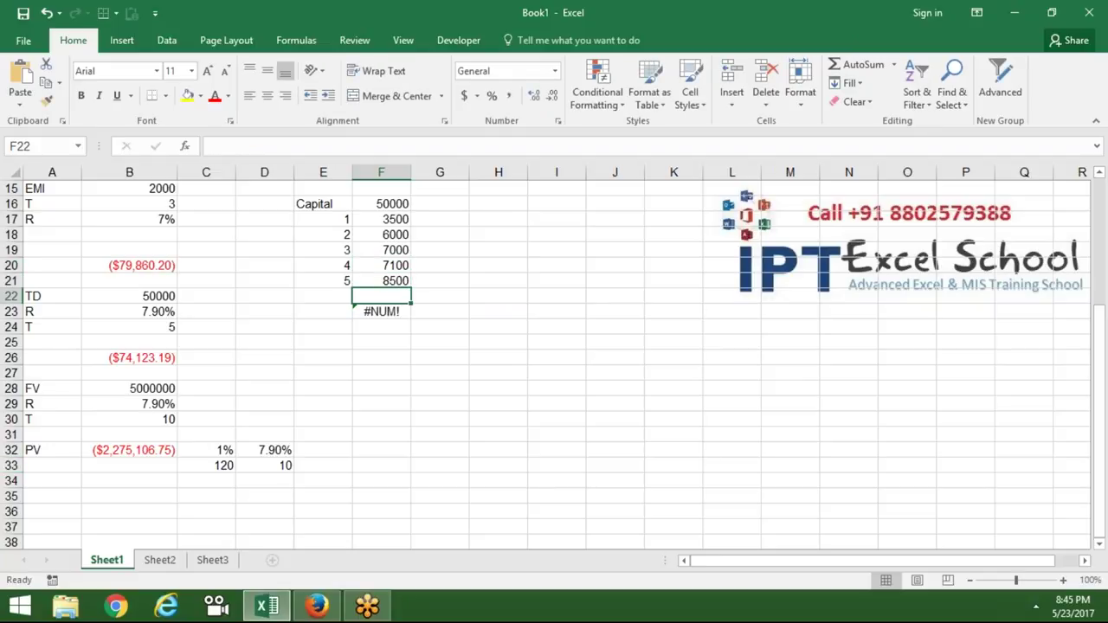
Extend F23's IRR range to F16:F21, then inspect the error options for its #NUM! result.
double_click(399, 313)
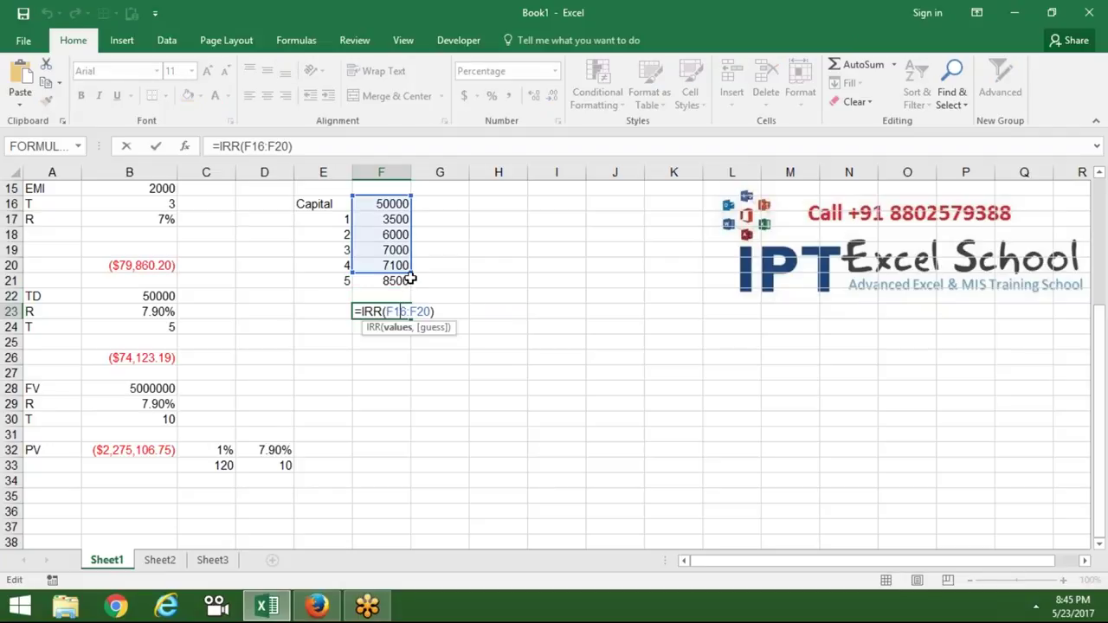
drag(412, 275, 412, 288)
key(Return)
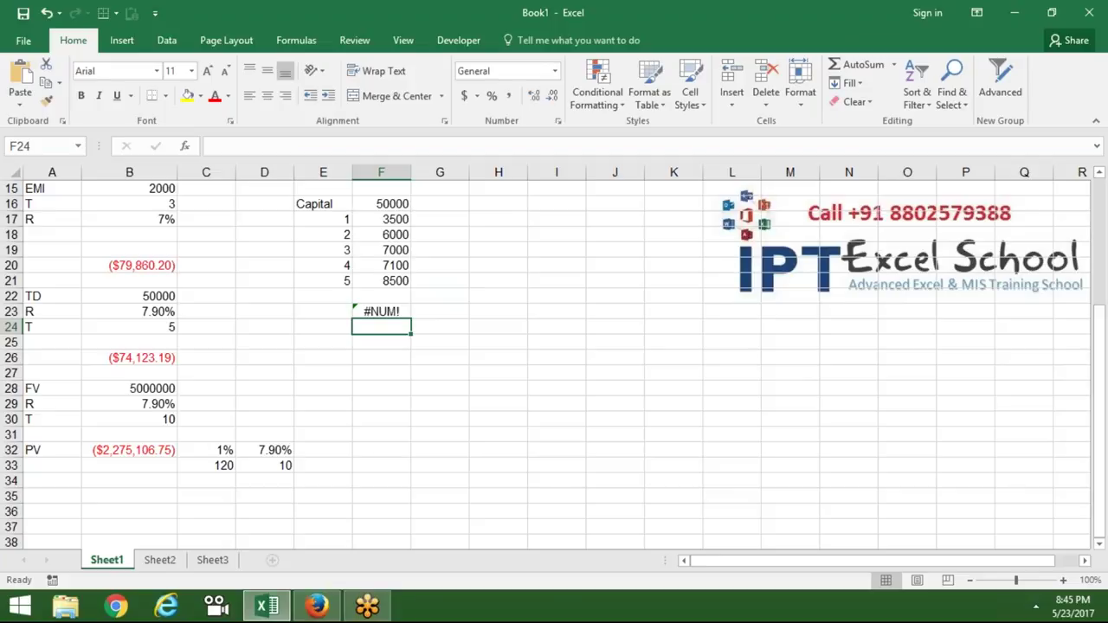
click(381, 311)
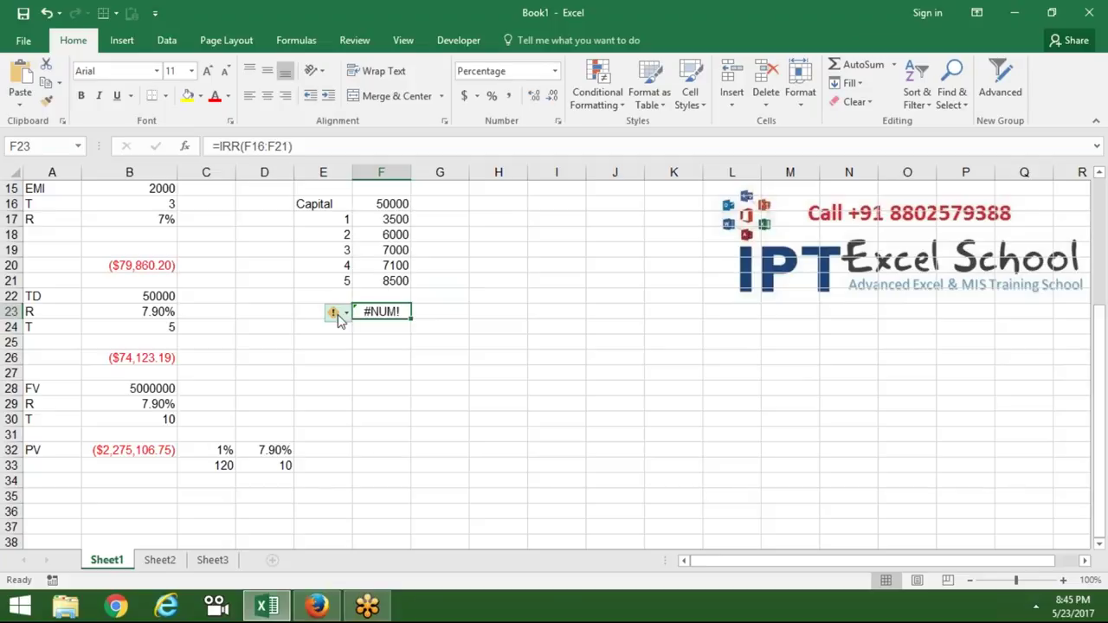
click(337, 314)
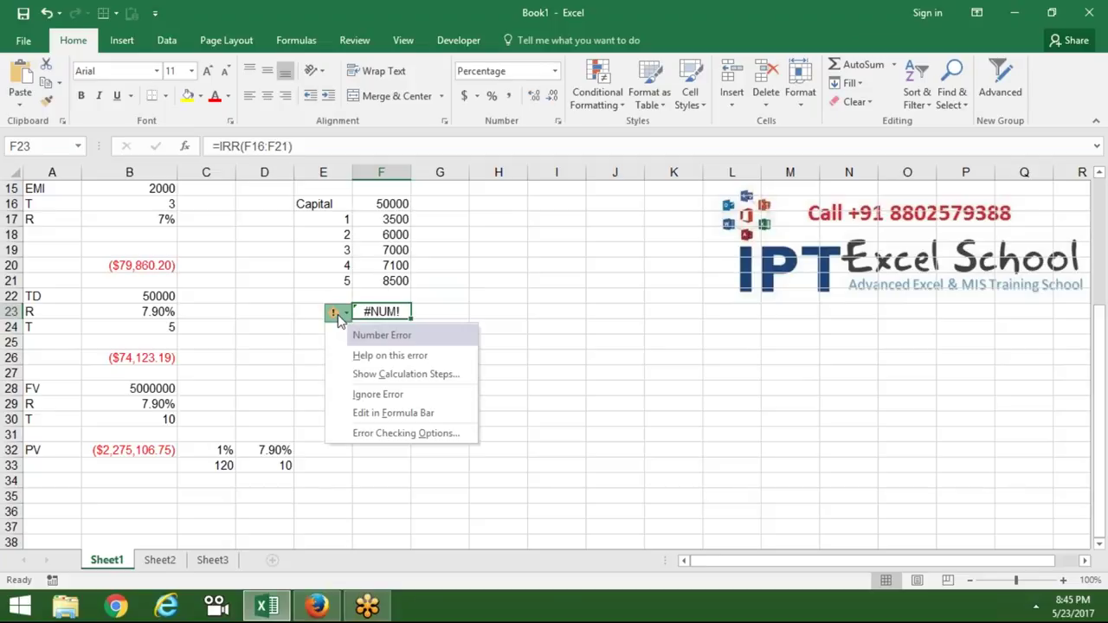
Recheck the help page's -$70,000 initial-cost example, then return to the capital amount in F16.
key(alt+Tab)
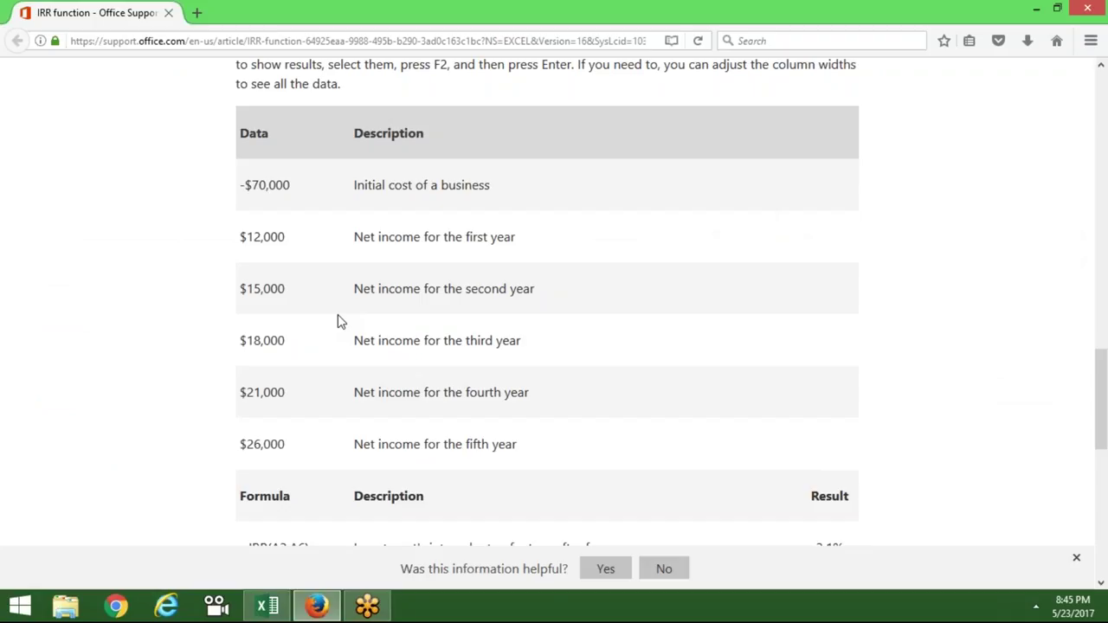
scroll(340, 321, down, 1)
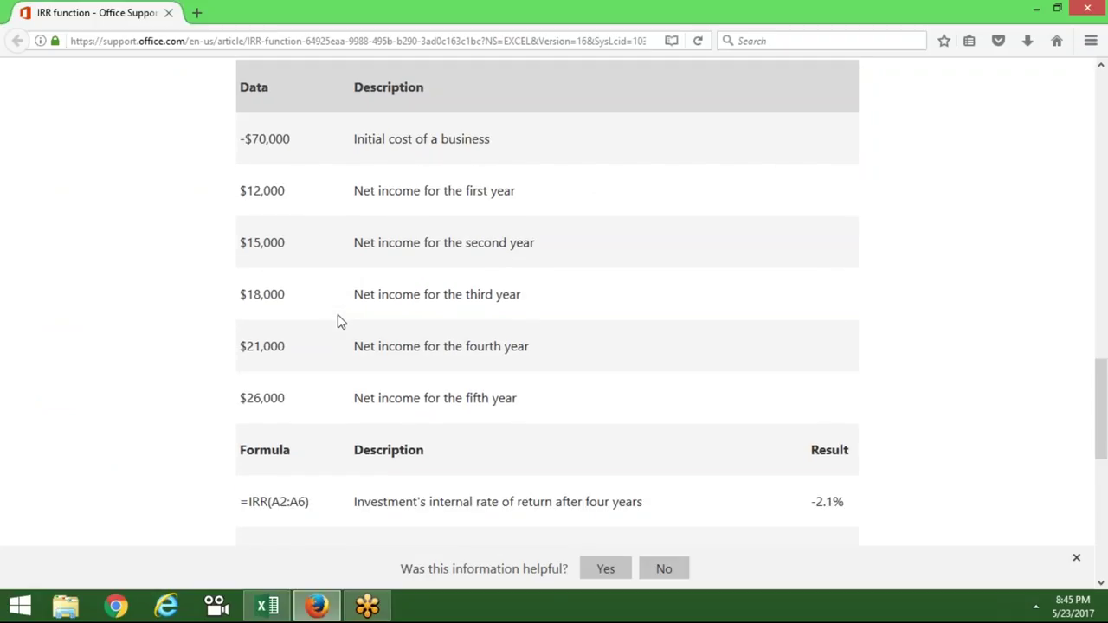
key(alt+Tab)
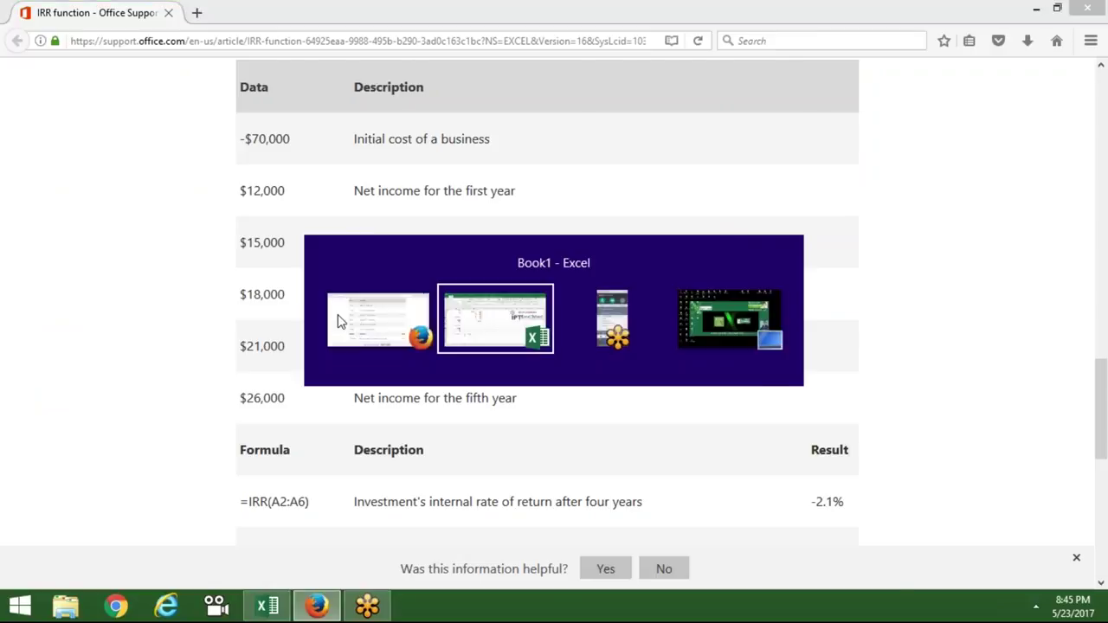
key(Up)
key(Up)
key(ctrl+Up)
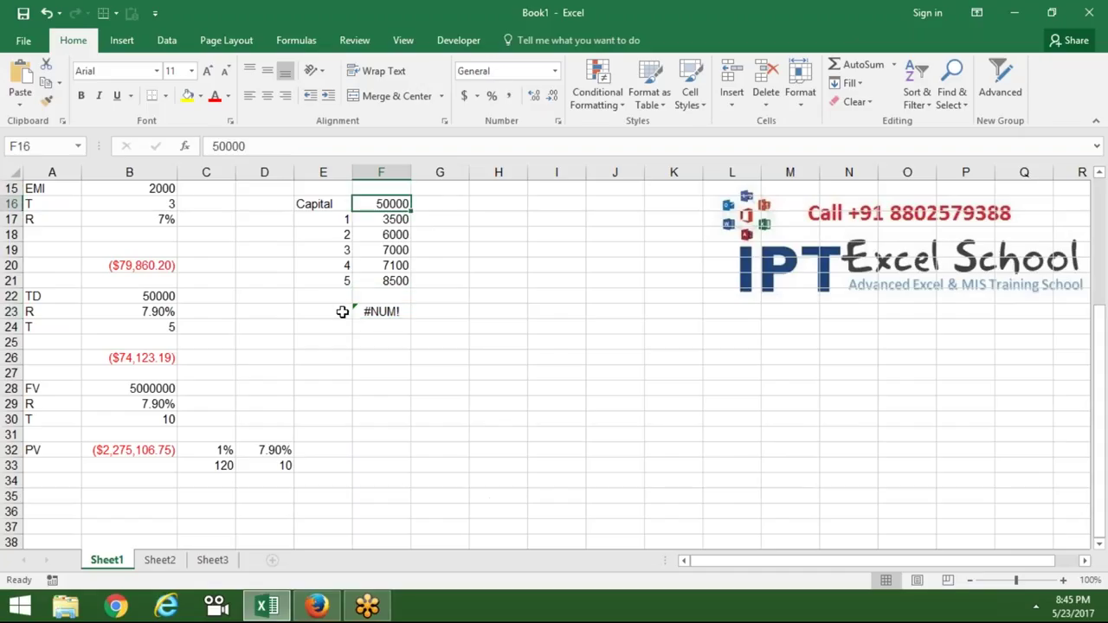
Make the capital in F16 negative (-50000) so F23's IRR returns -12%.
double_click(376, 204)
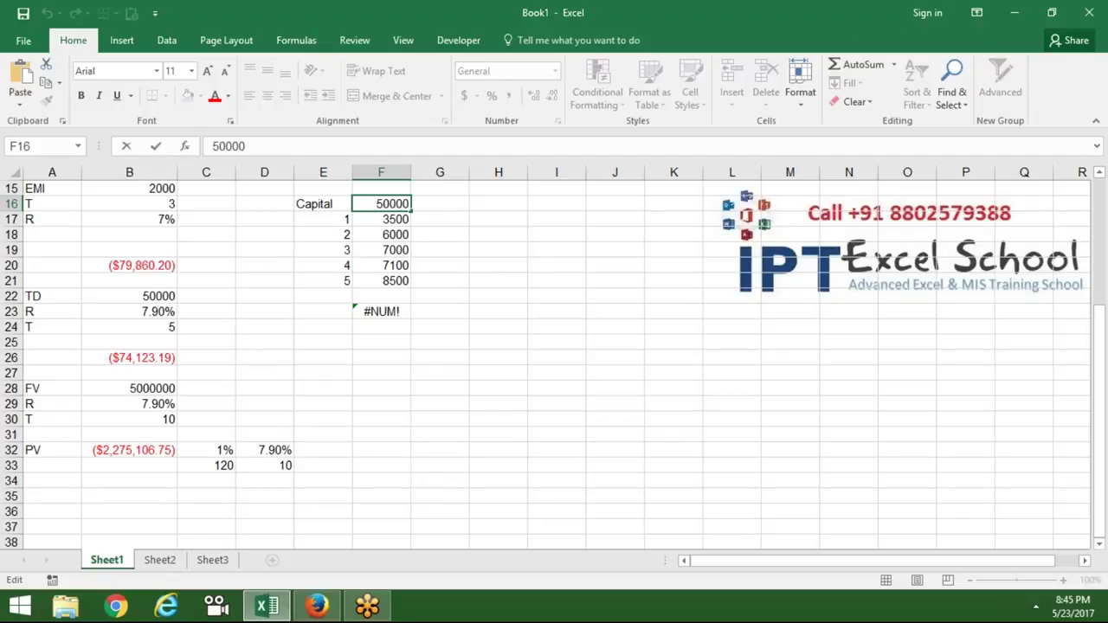
text(-)
key(Return)
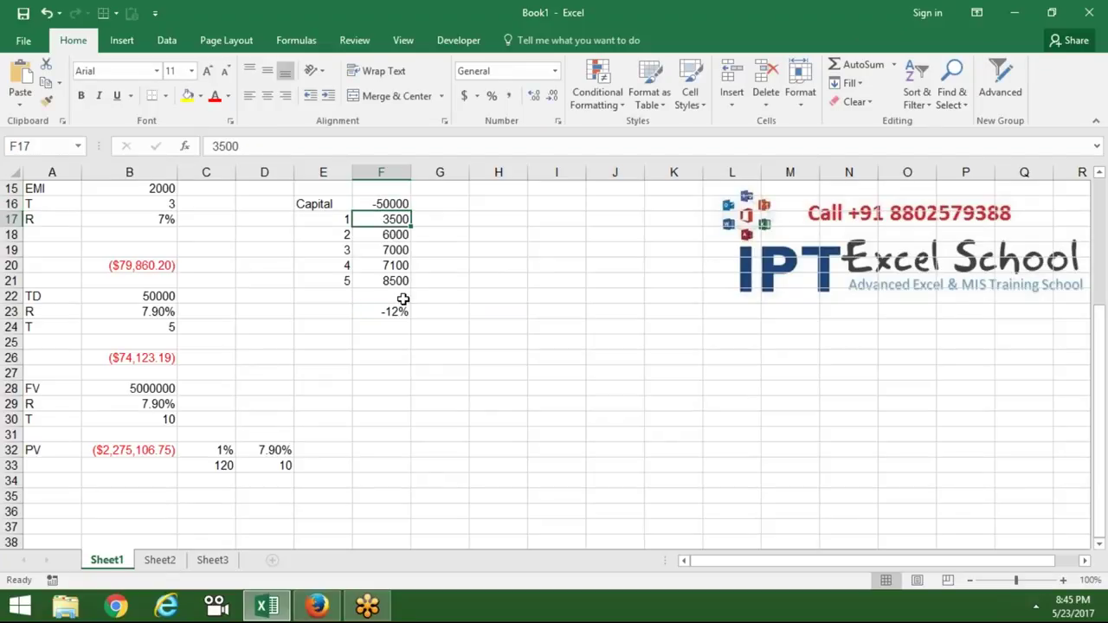
click(398, 315)
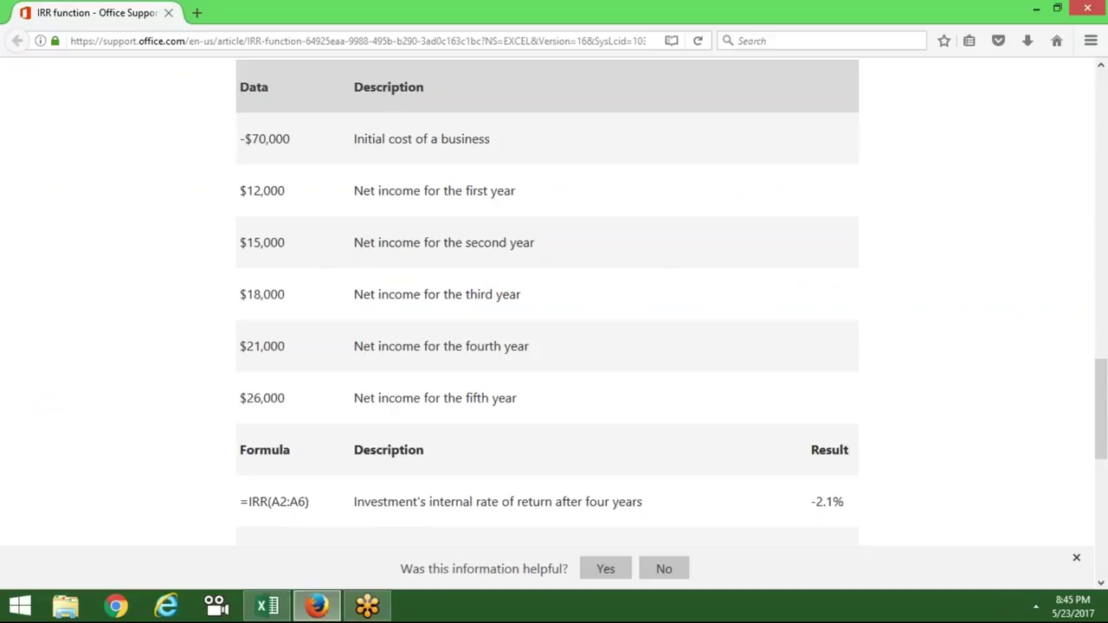
Read the IRR article's results and Remarks, then return to the empty cell beside F23's -12% result.
scroll(547, 303, down, 2)
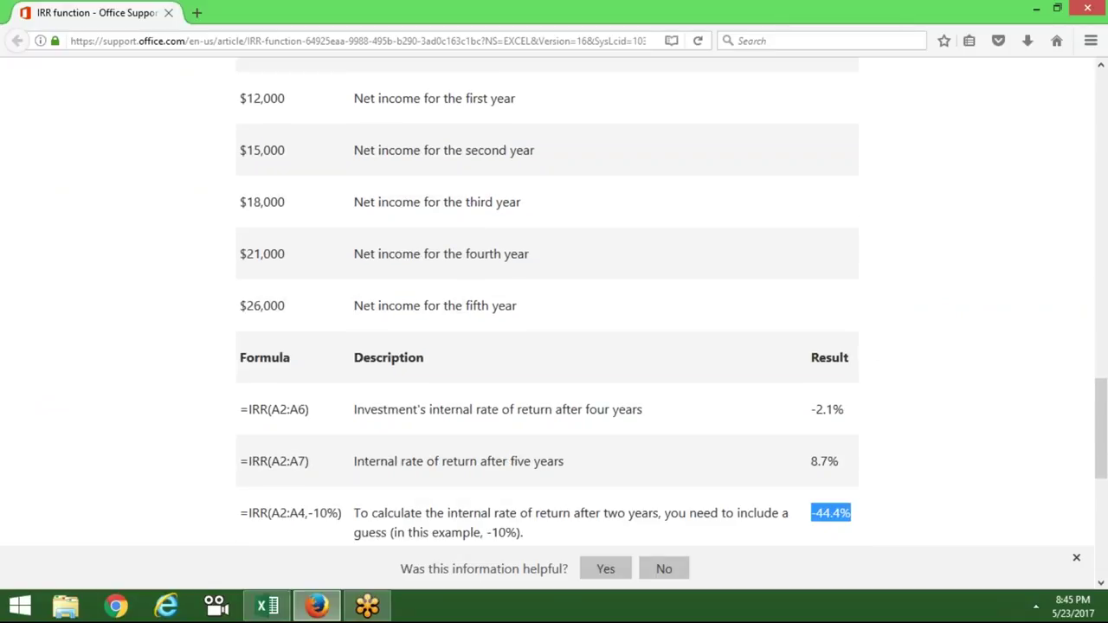
scroll(554, 303, down, 1)
scroll(554, 303, up, 1)
scroll(554, 303, up, 8)
scroll(554, 303, up, 2)
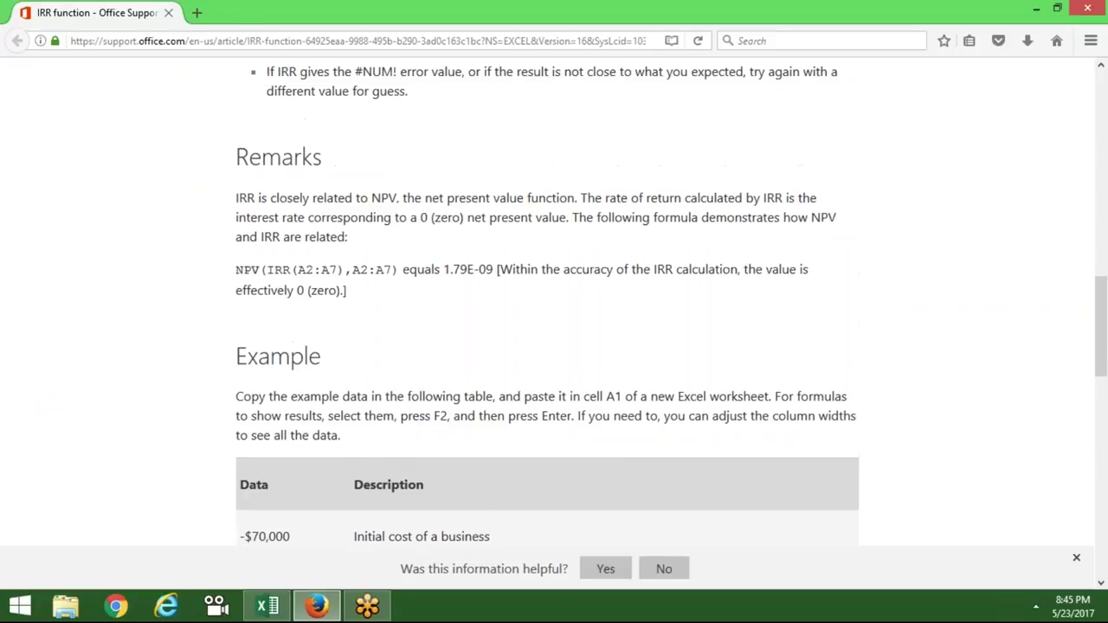
scroll(554, 303, up, 5)
key(alt+Tab)
click(477, 311)
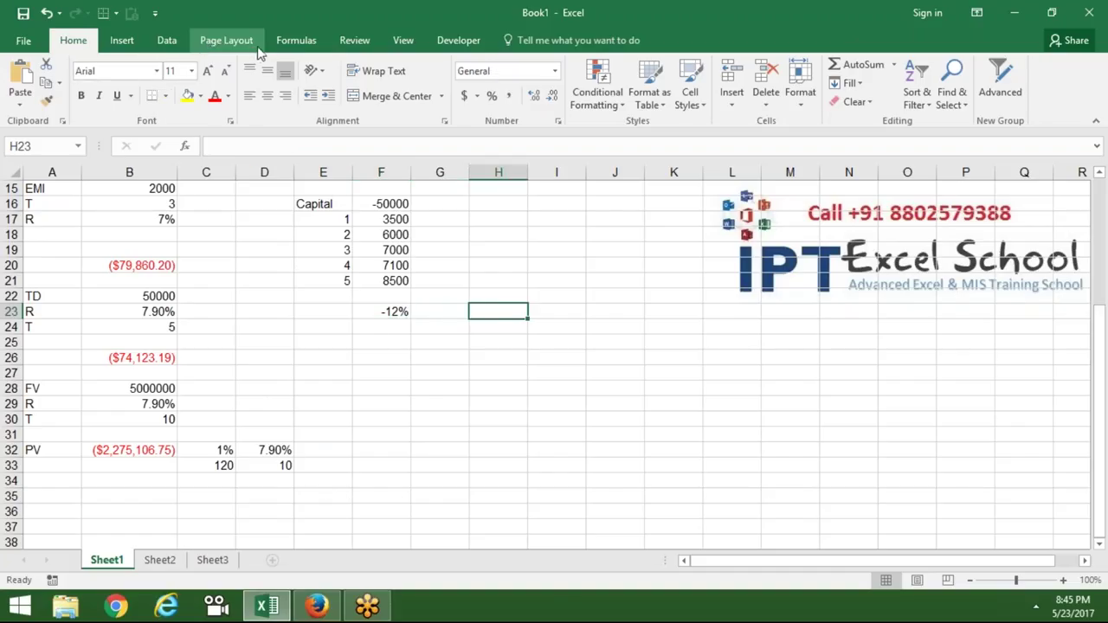
Show the Financial function list from the Formulas ribbon, with descriptions such as COUPDAYSNC.
click(296, 39)
click(159, 95)
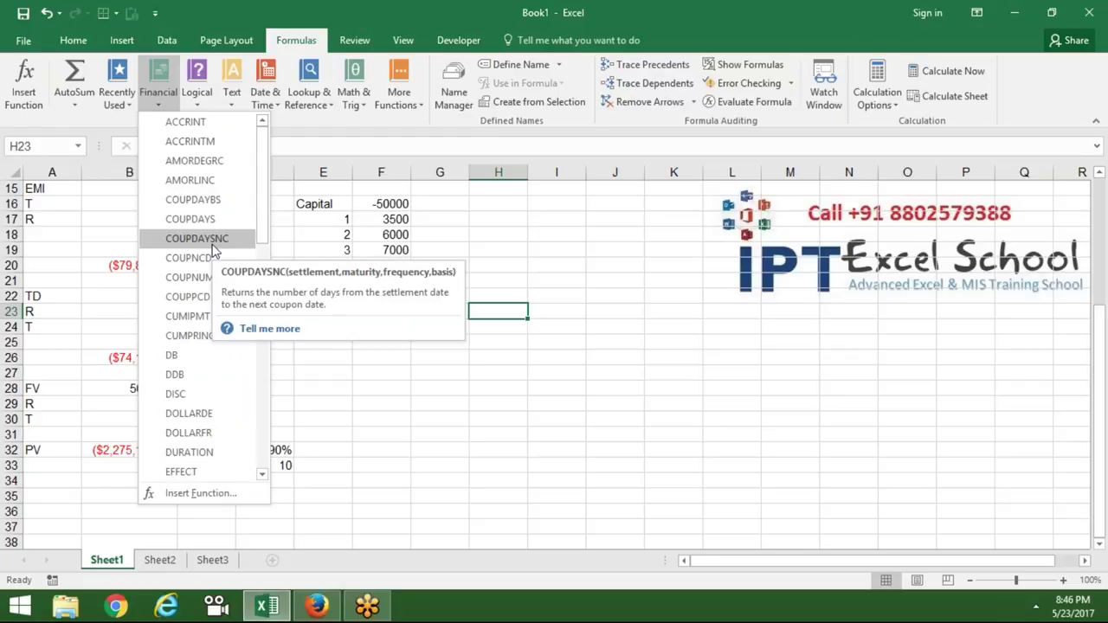
Scroll the Financial list down to YIELD, start a YIELD formula and open its online help.
click(263, 475)
click(263, 475)
click(262, 475)
click(262, 475)
click(262, 476)
click(262, 475)
click(262, 475)
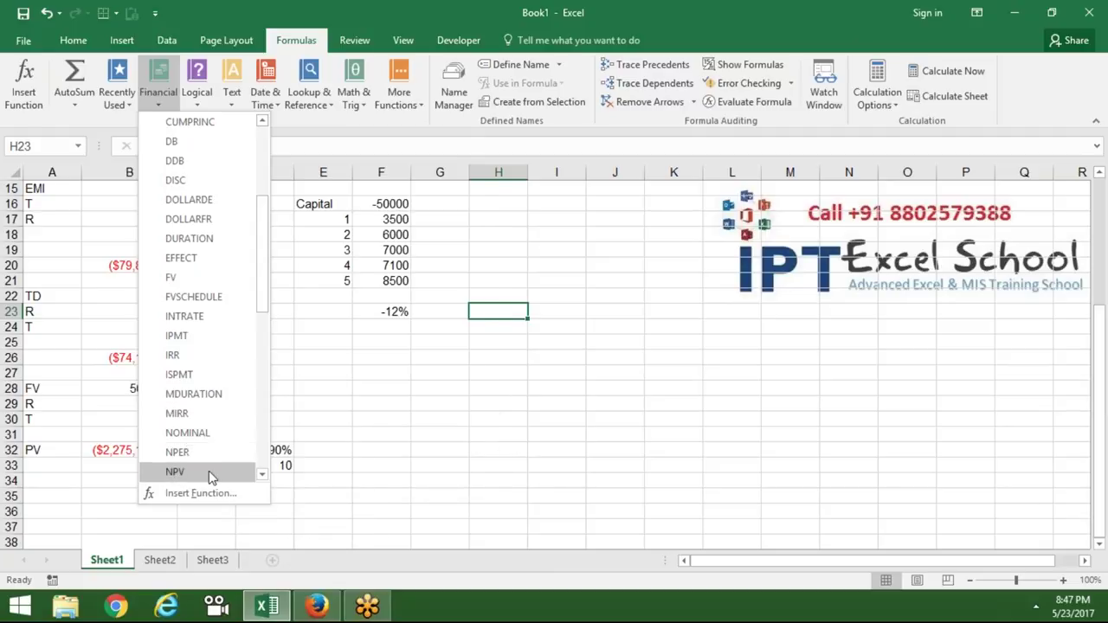
click(261, 474)
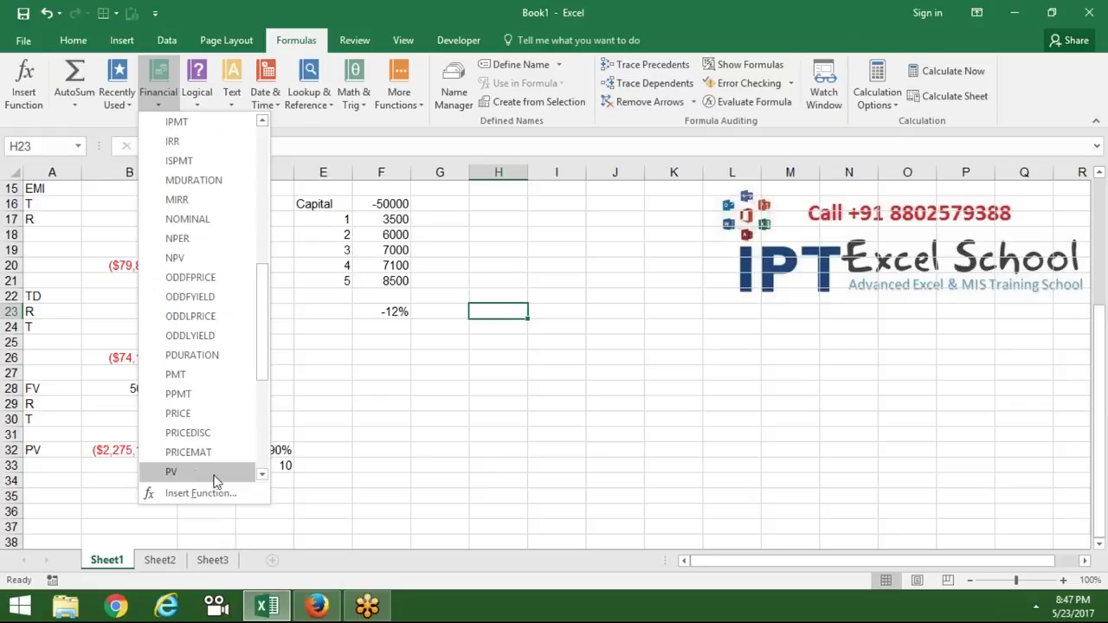
click(262, 476)
click(262, 476)
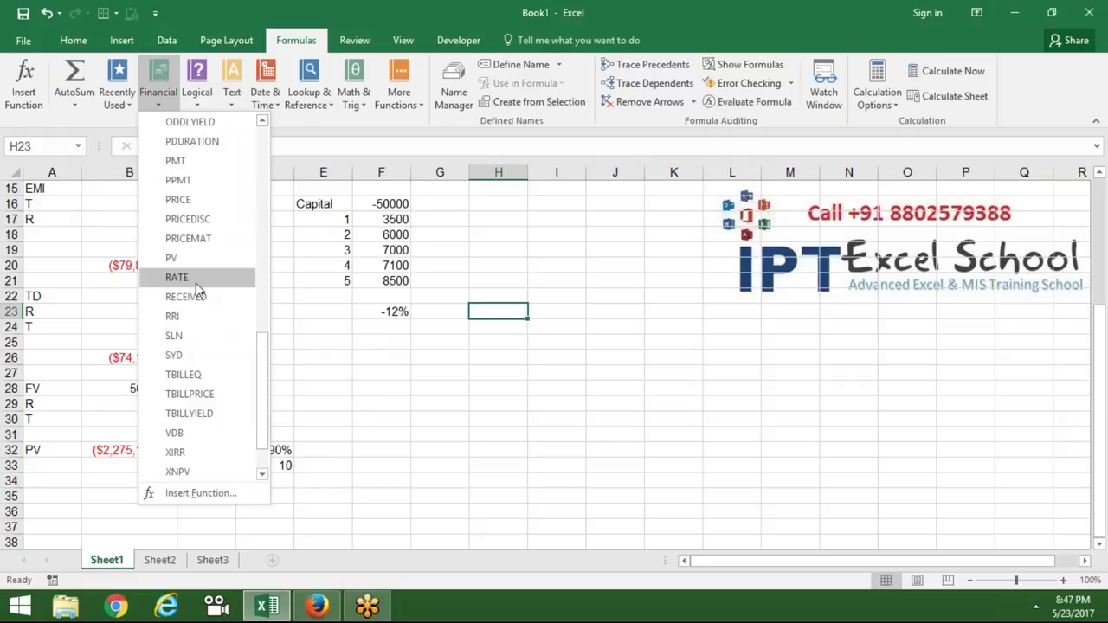
scroll(264, 474, down, 1)
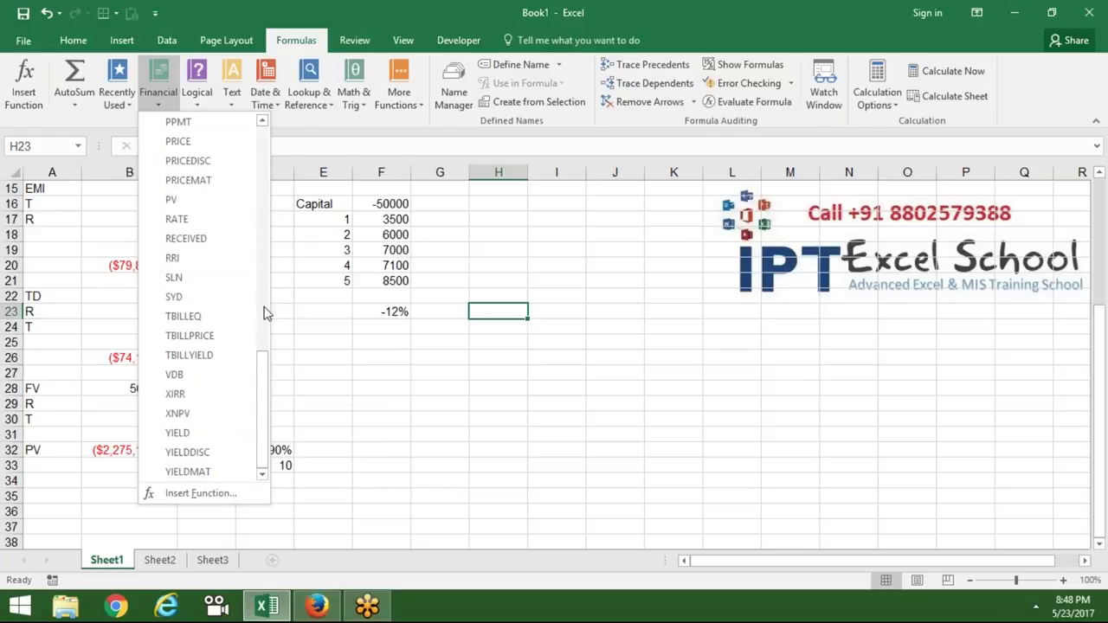
click(209, 438)
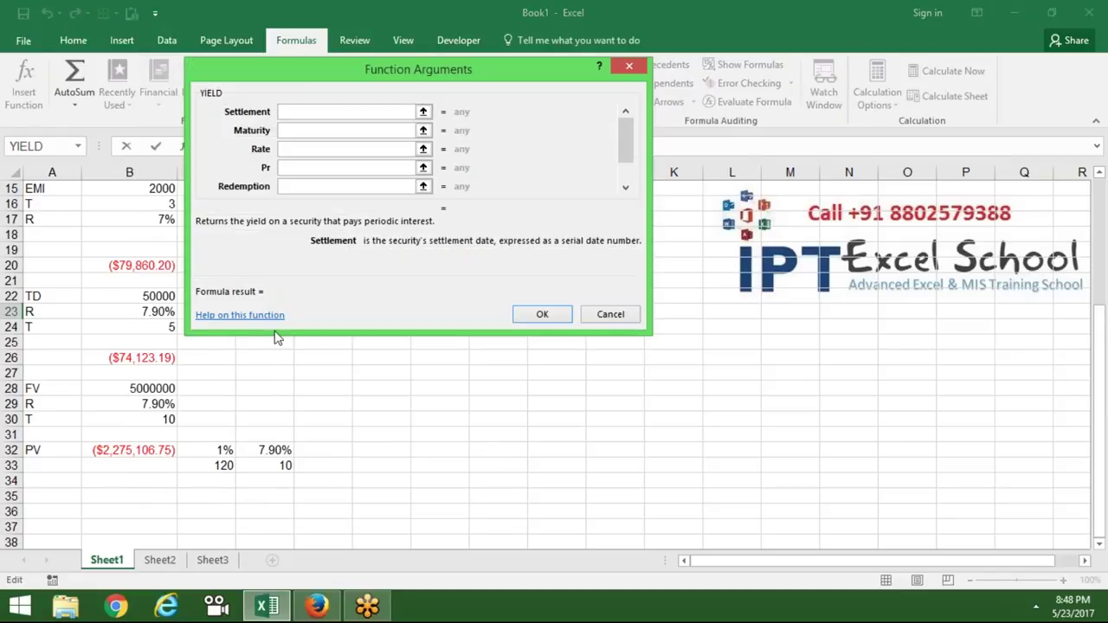
click(254, 315)
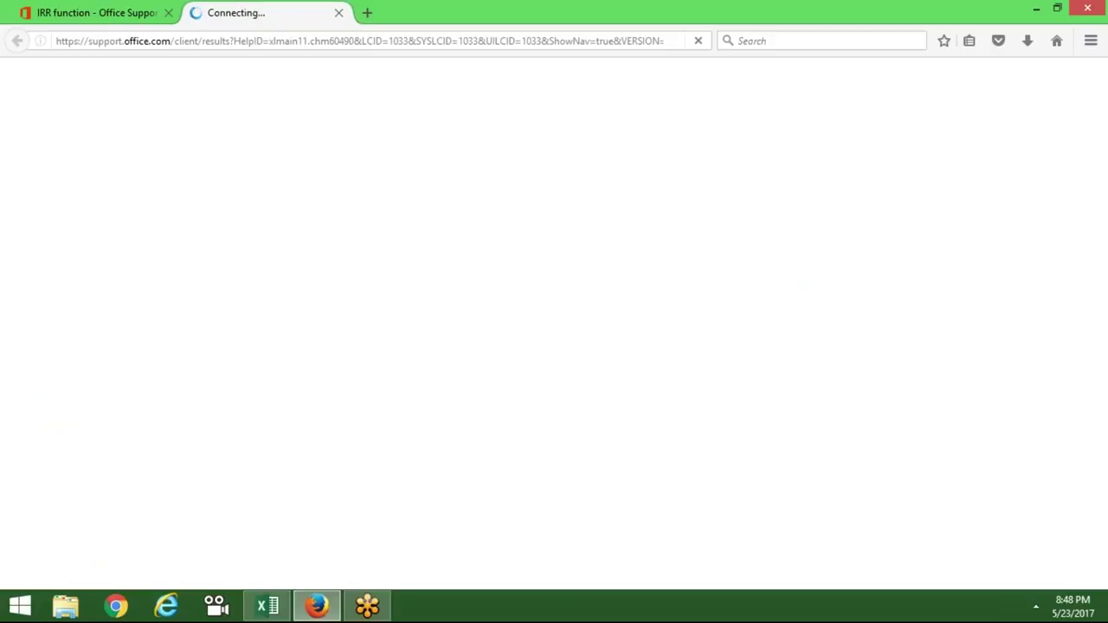
Close the old IRR help tab and scroll the YIELD article to its argument list.
click(168, 12)
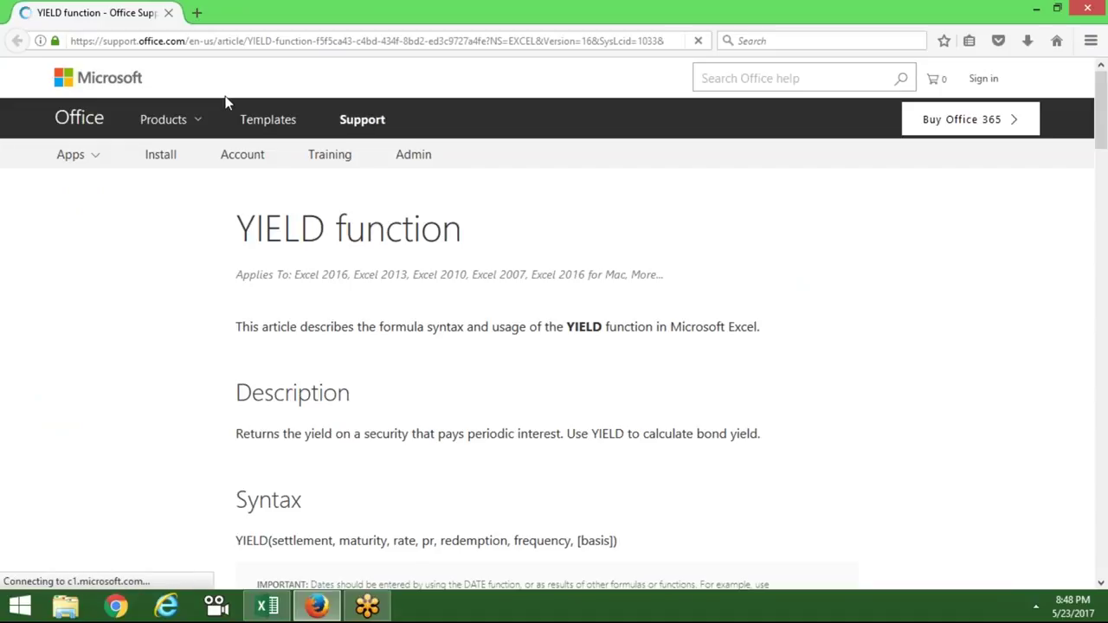
scroll(225, 102, down, 5)
scroll(554, 329, down, 3)
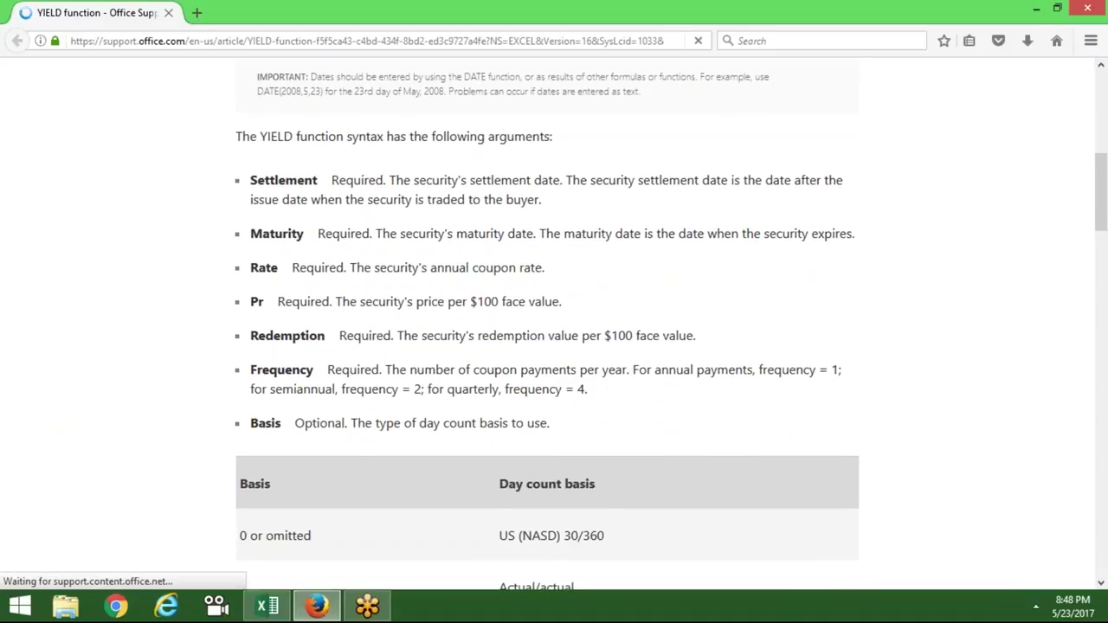
Highlight the Settlement, Maturity, Rate, Pr and Redemption arguments one after another.
double_click(271, 180)
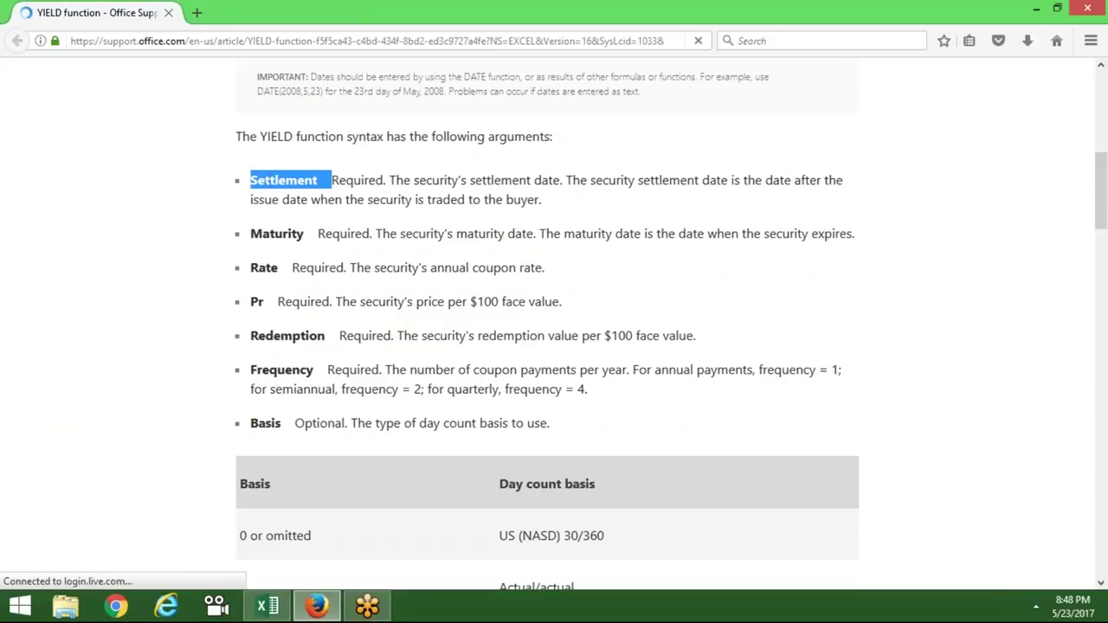
double_click(275, 234)
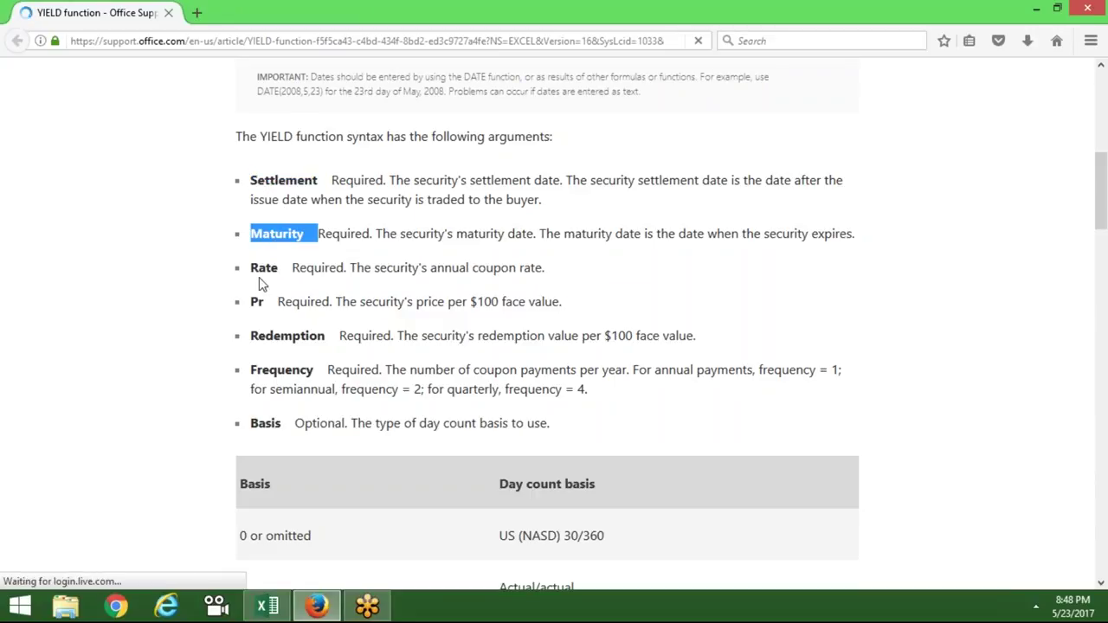
double_click(264, 282)
click(255, 317)
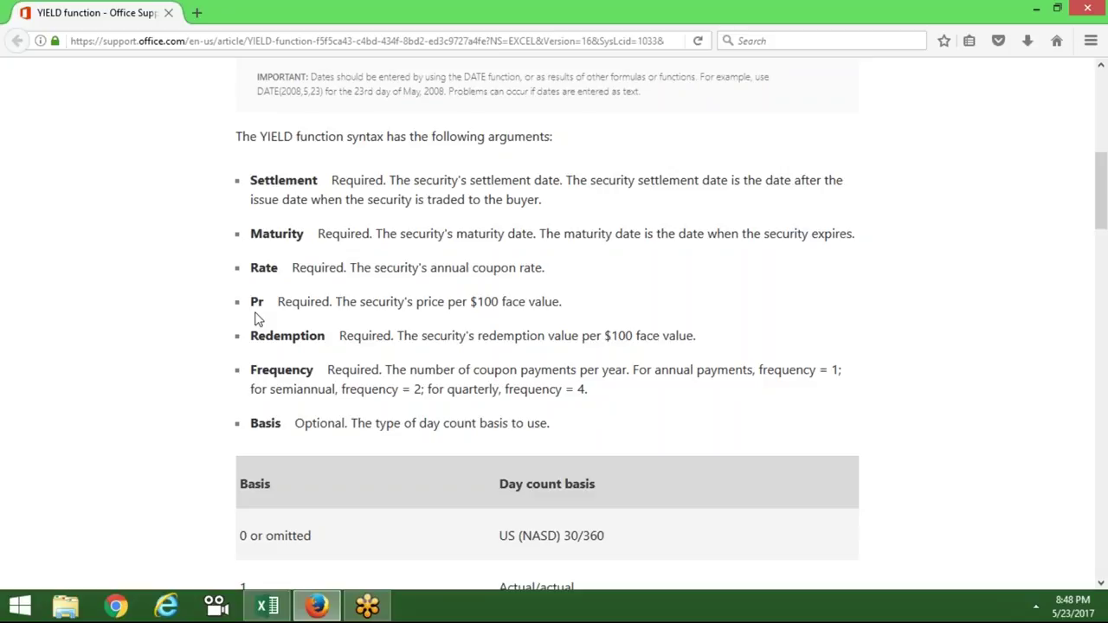
double_click(258, 304)
double_click(252, 334)
click(253, 364)
Scroll down to the YIELD example: 15-Feb-08 settlement, 15-Nov-16 maturity, 5.75% coupon, 95.04287 price.
scroll(253, 364, down, 5)
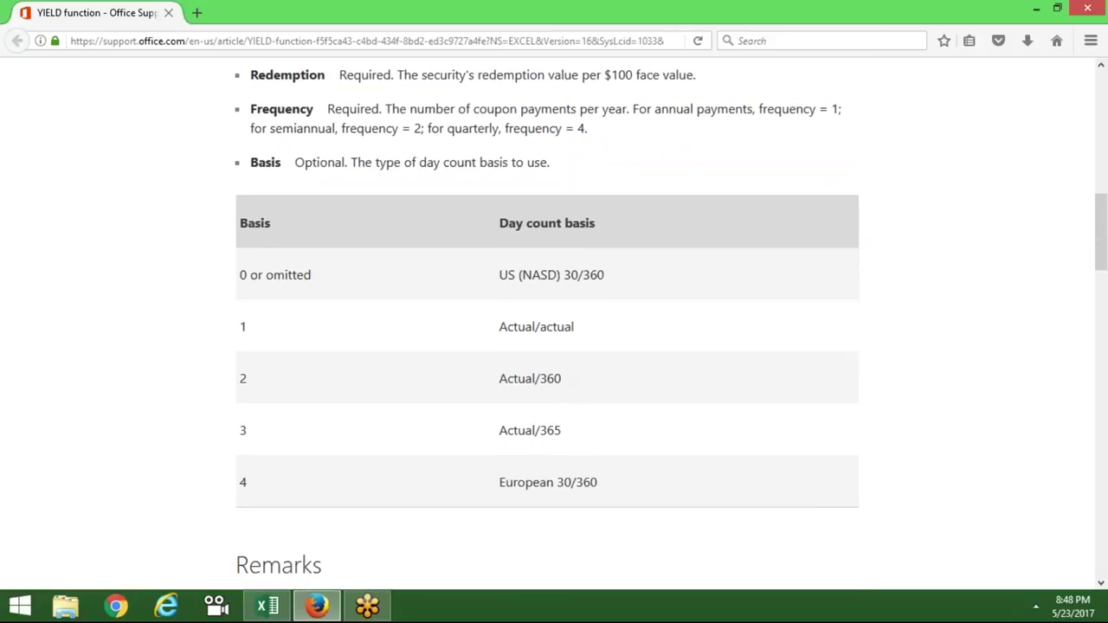
scroll(547, 303, down, 5)
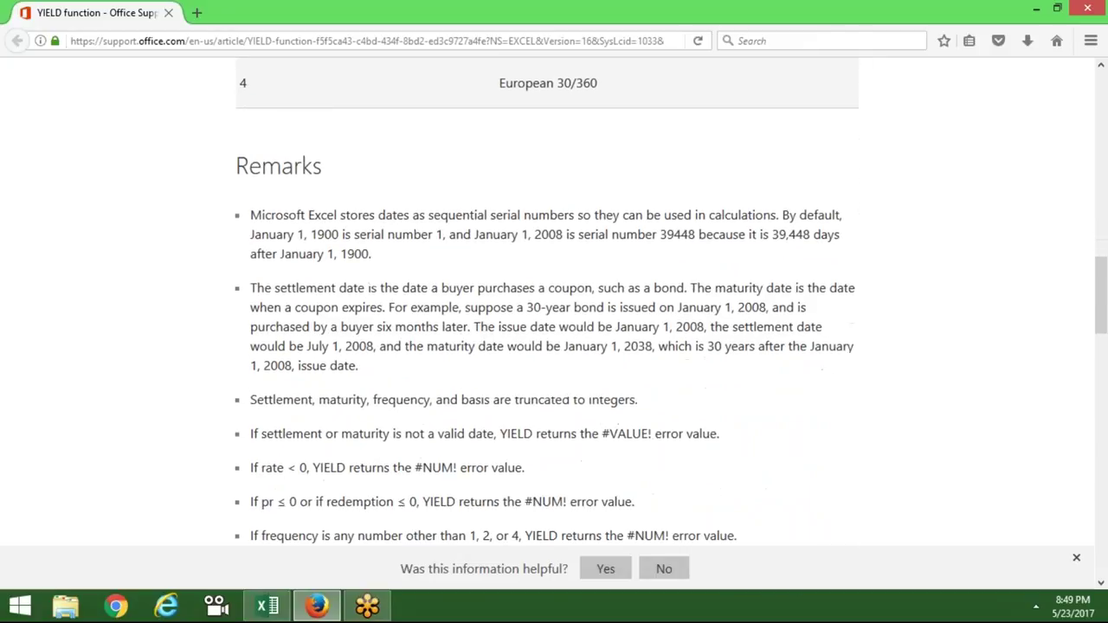
scroll(262, 338, down, 5)
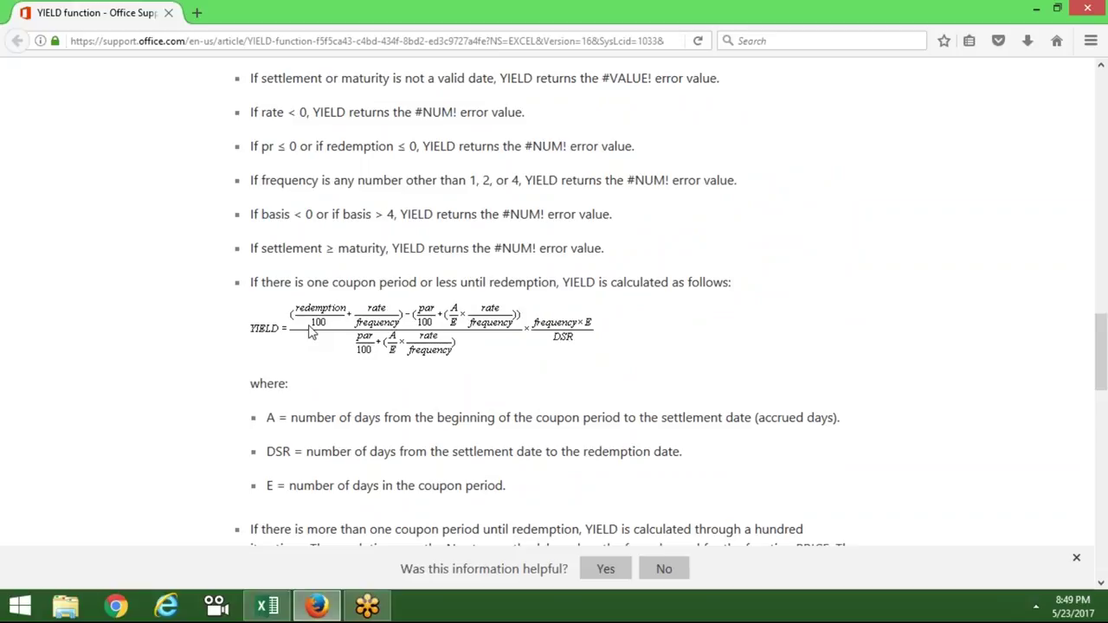
scroll(312, 333, down, 1)
scroll(312, 333, down, 1)
scroll(313, 334, down, 8)
scroll(313, 333, down, 1)
scroll(313, 334, down, 2)
scroll(547, 333, down, 1)
scroll(547, 334, down, 1)
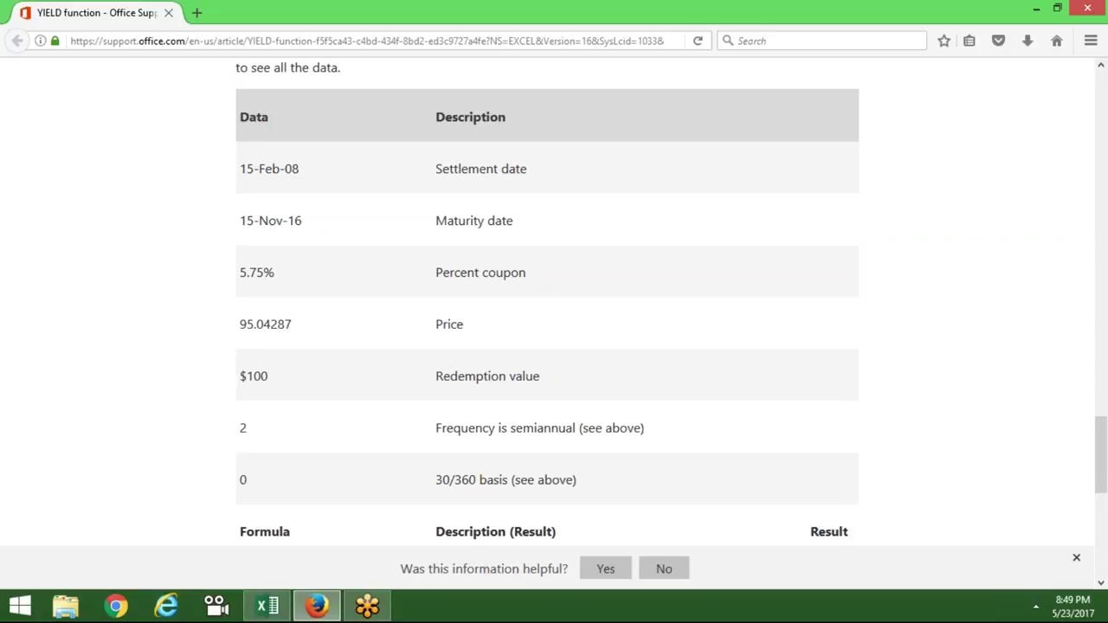
Review the YIELD example's 6.5% result and the remarks on when YIELD returns #NUM!
scroll(554, 303, down, 2)
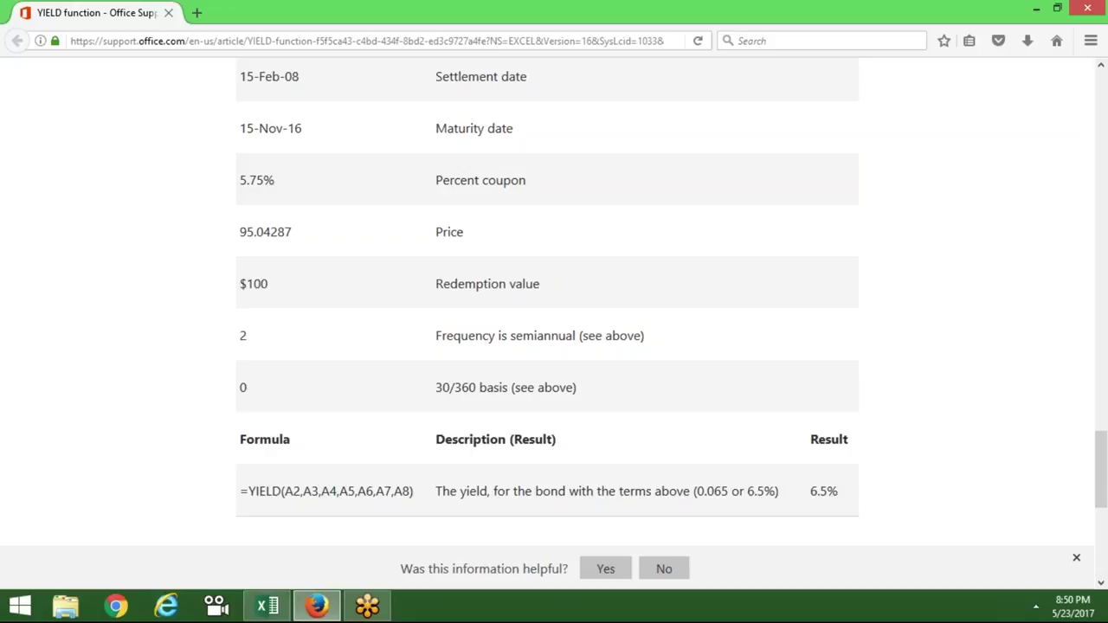
scroll(554, 303, down, 1)
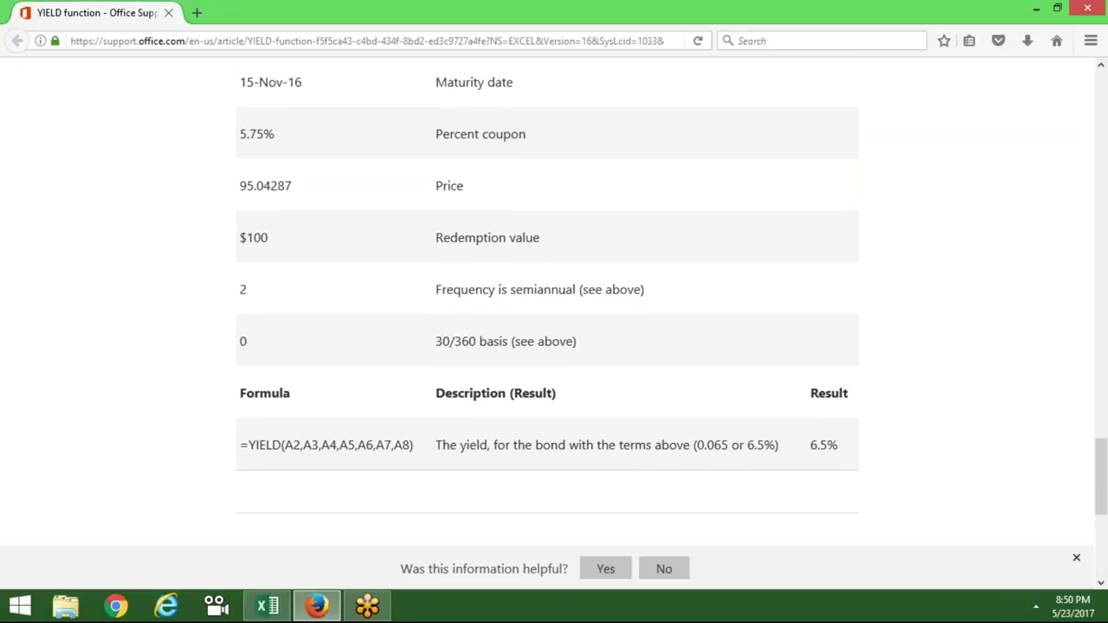
scroll(554, 303, up, 1)
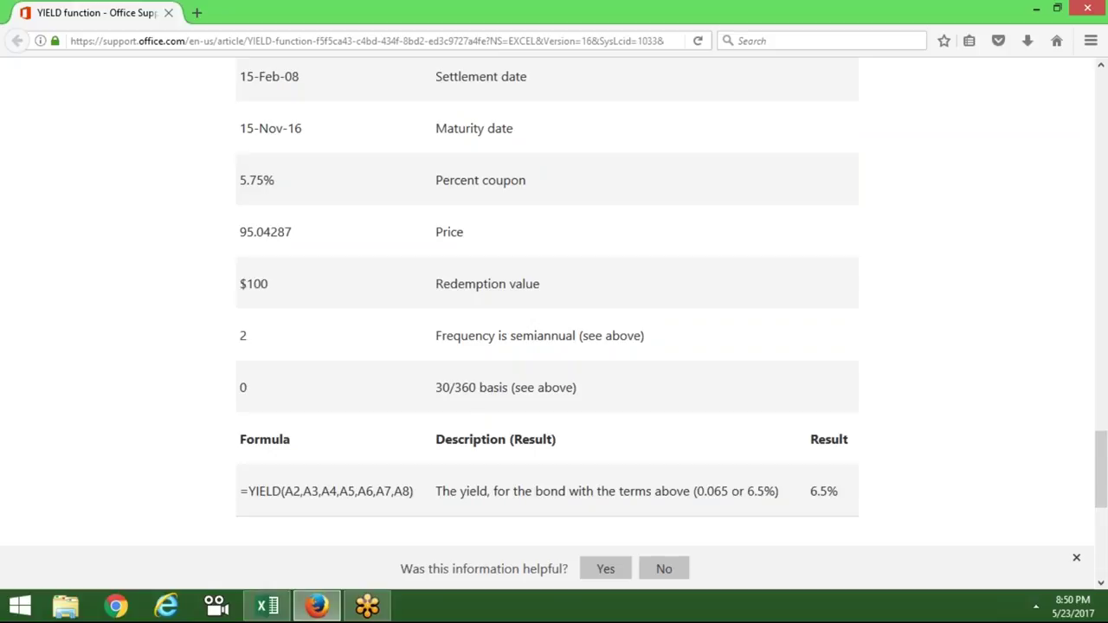
double_click(836, 495)
scroll(836, 496, up, 2)
scroll(836, 496, up, 8)
scroll(835, 496, up, 8)
scroll(554, 303, down, 3)
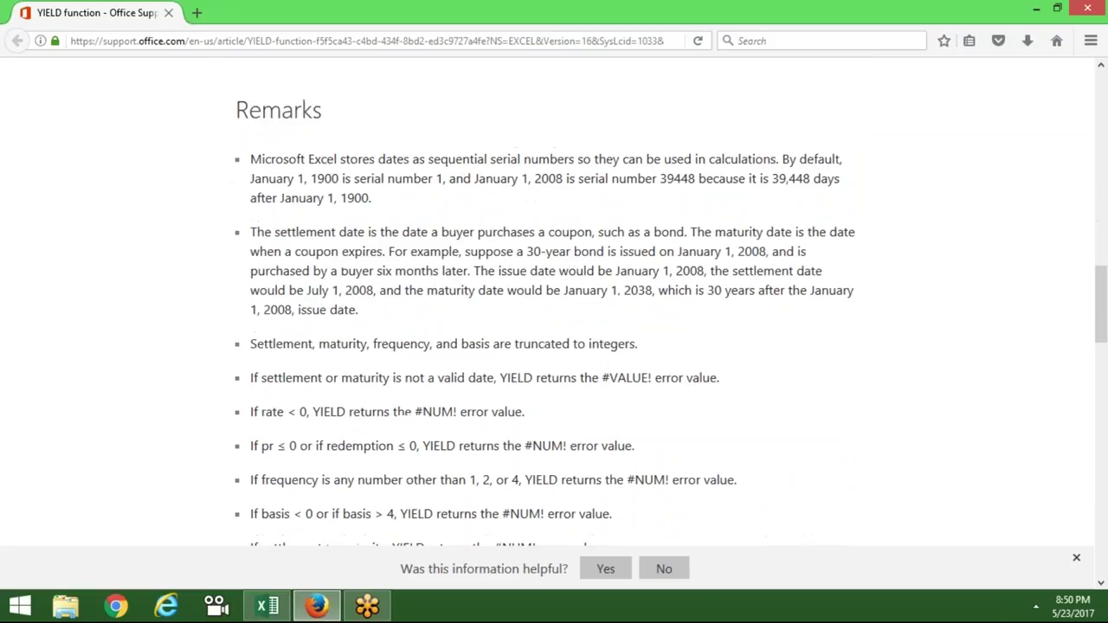
scroll(554, 303, down, 3)
scroll(554, 303, down, 2)
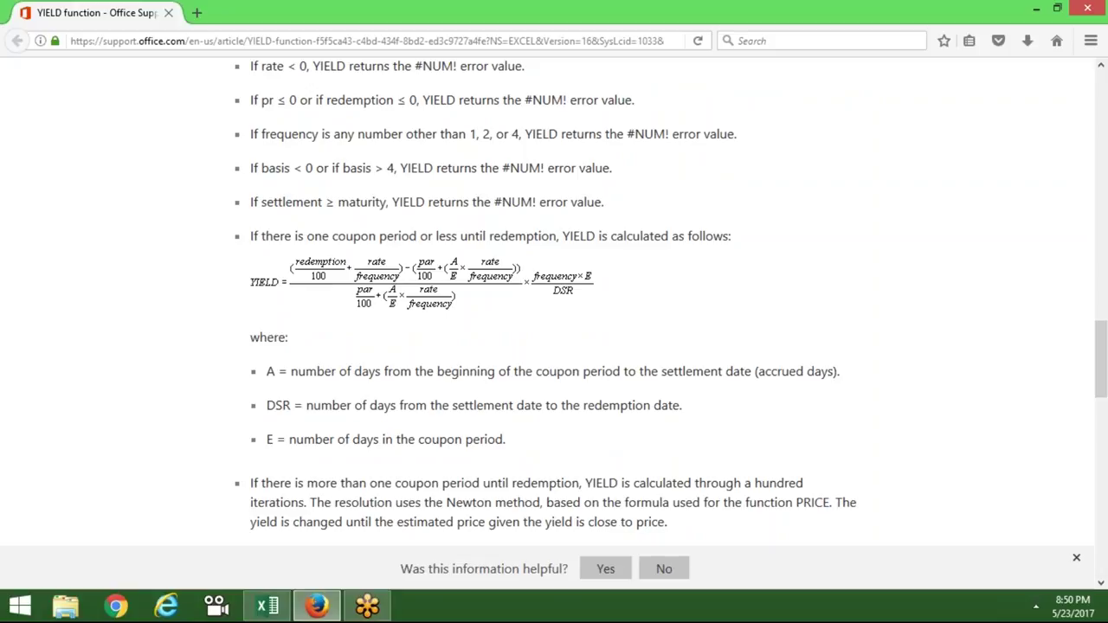
Cancel the YIELD Function Arguments, select I18, and close Excel choosing Don't Save.
key(alt+Tab)
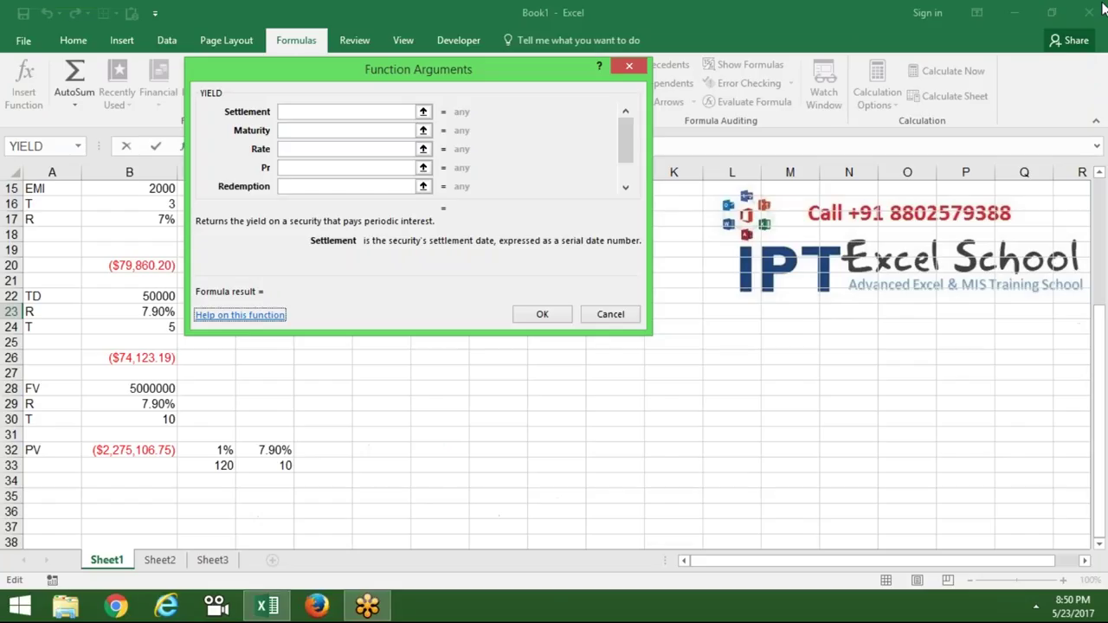
click(629, 66)
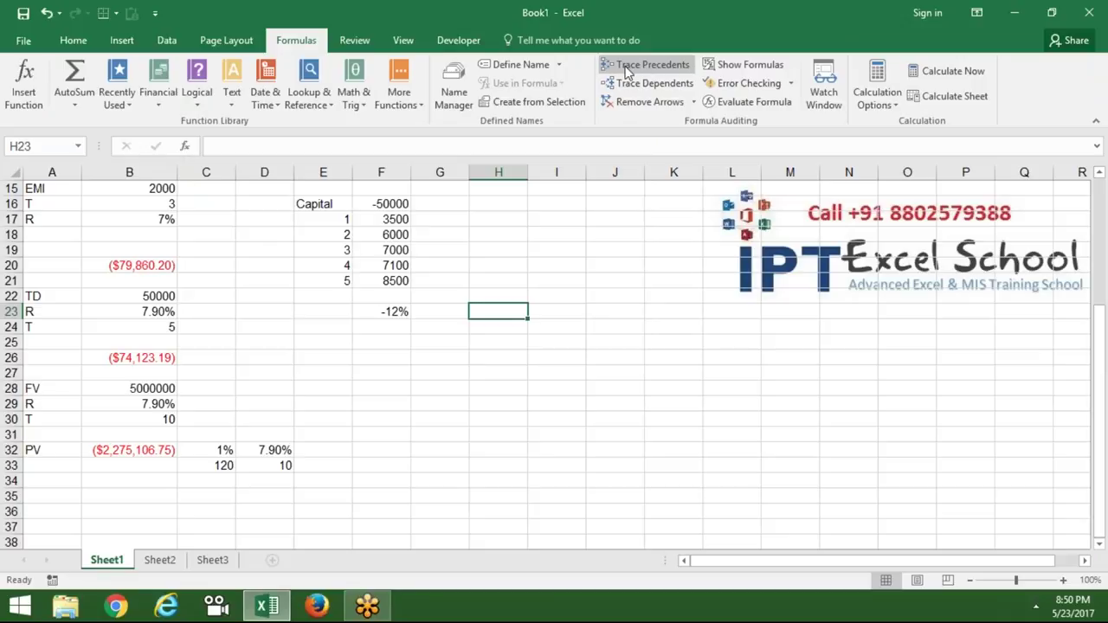
click(559, 232)
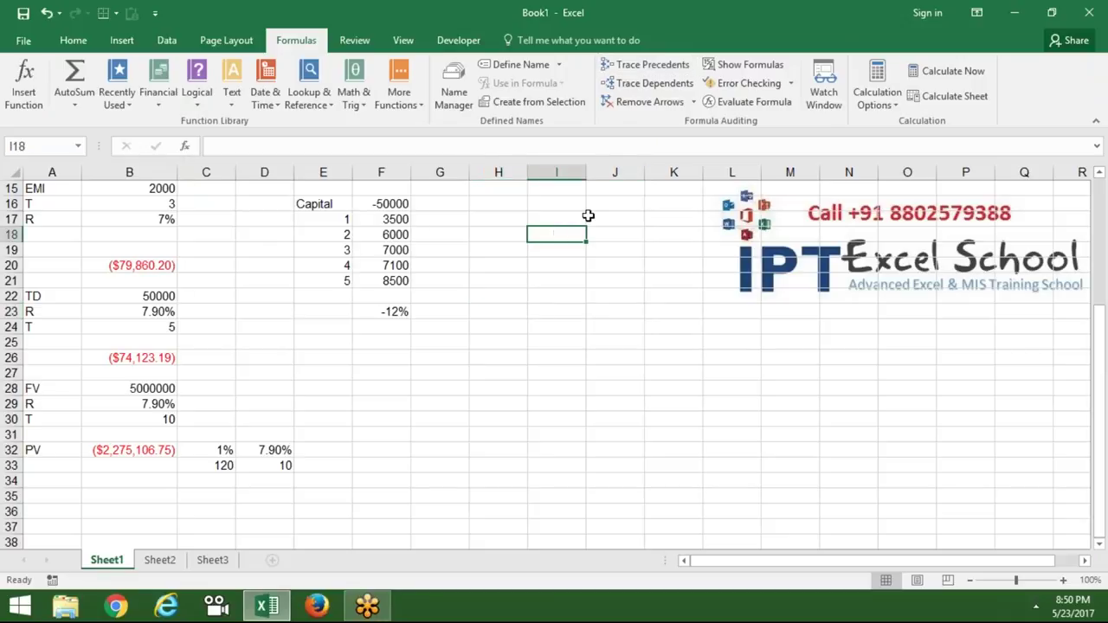
click(1088, 12)
click(573, 340)
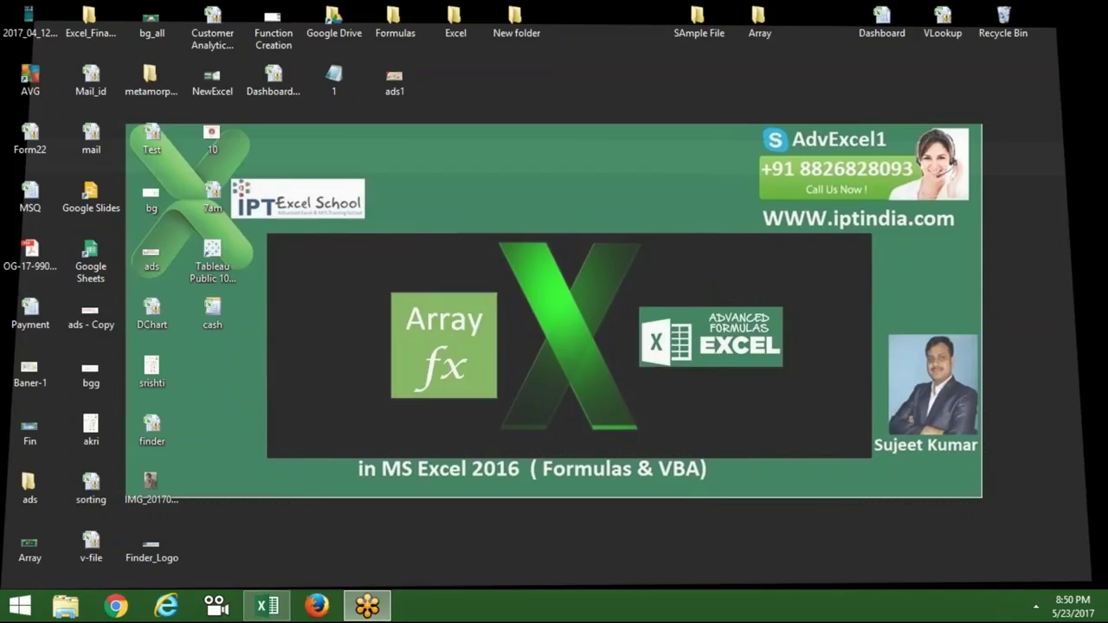